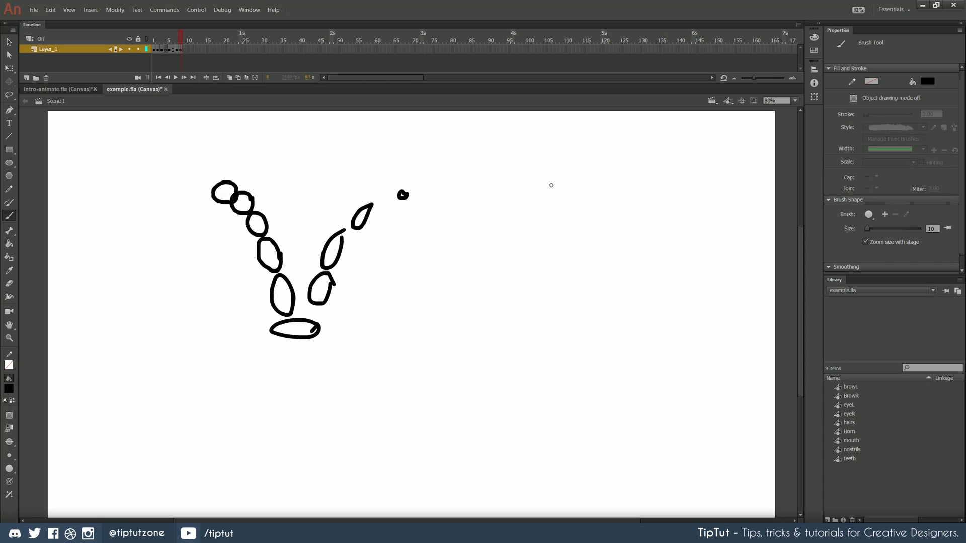
Sketch a round ball above a squashed ball, joined by a double-headed arrow, beside the bounce drawing.
mouse_move(562, 173)
mouse_down()
mouse_move(534, 172)
mouse_move(546, 189)
mouse_move(563, 171)
mouse_up()
mouse_move(636, 317)
mouse_down()
mouse_move(647, 323)
mouse_move(597, 330)
mouse_move(643, 335)
mouse_move(648, 324)
mouse_up()
drag(566, 194, 615, 294)
mouse_move(623, 286)
mouse_down()
mouse_move(617, 298)
mouse_move(607, 291)
mouse_up()
mouse_move(579, 196)
mouse_down()
mouse_move(562, 192)
mouse_move(561, 207)
mouse_up()
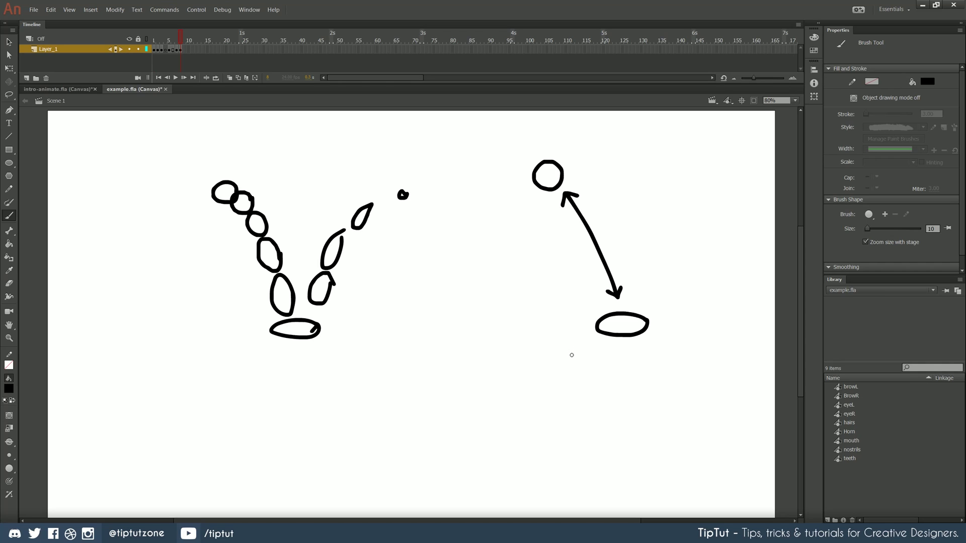
Delete all the brush drawings on the stage.
key(v)
drag(171, 143, 796, 420)
key(Delete)
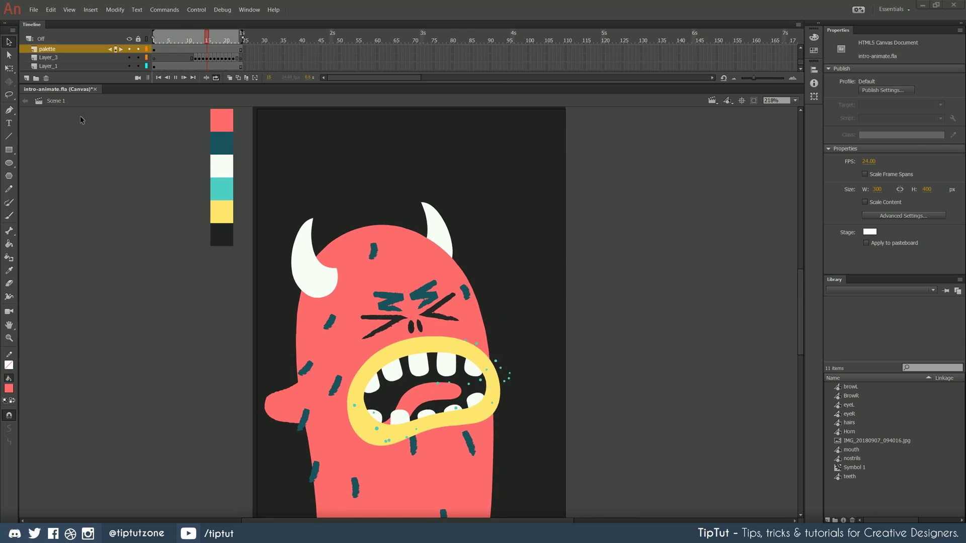
Examine the monster's separate body-part layers, such as body, hair, LHorn, lipsShape and the eyes, and view the whole character.
drag(182, 84, 171, 190)
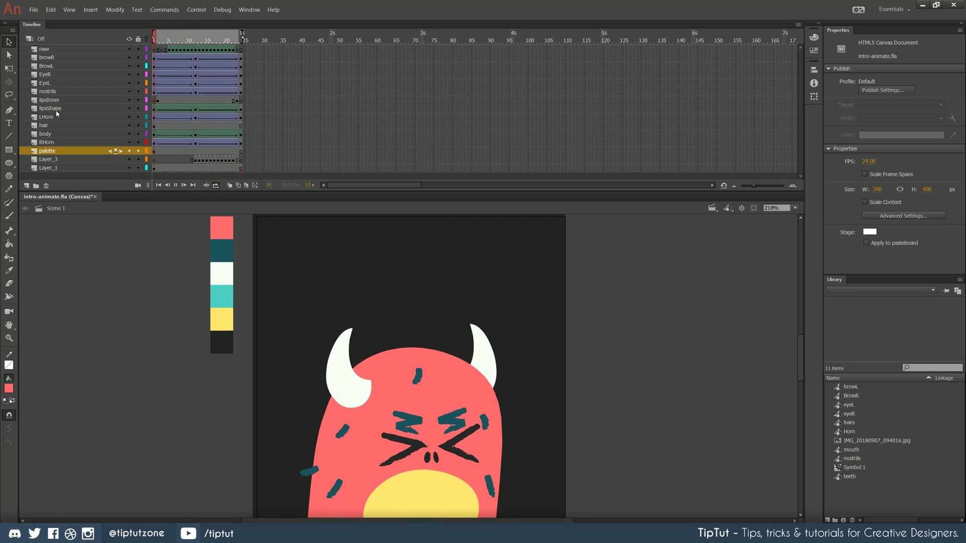
click(62, 135)
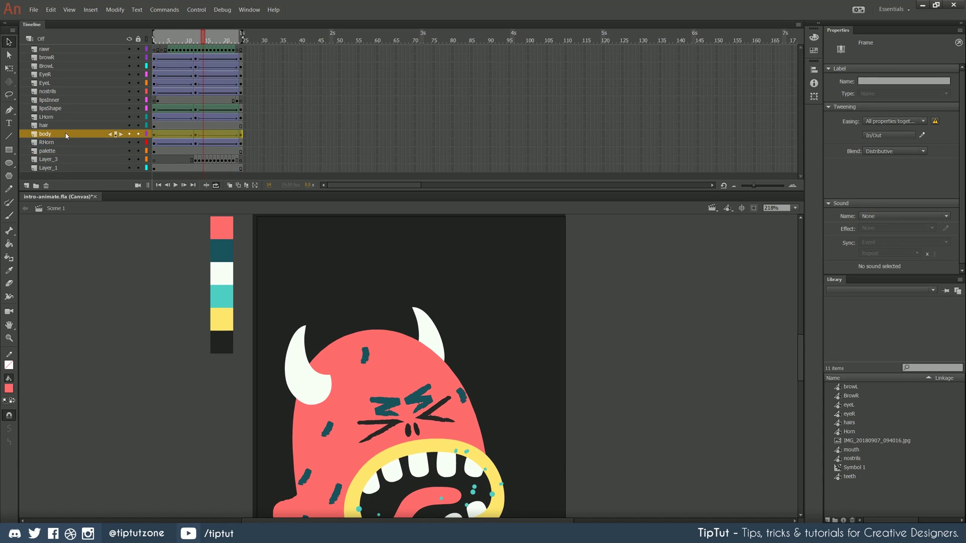
click(42, 126)
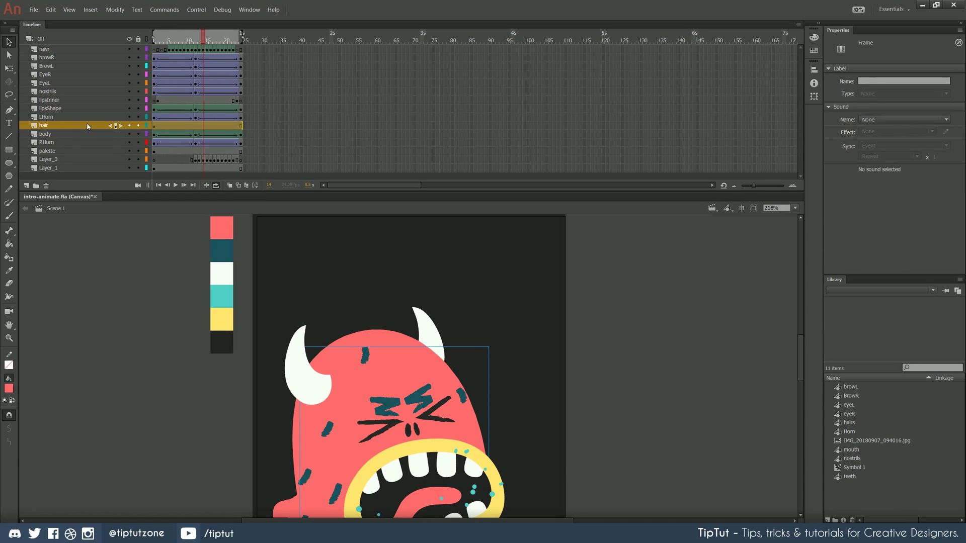
click(51, 117)
click(55, 108)
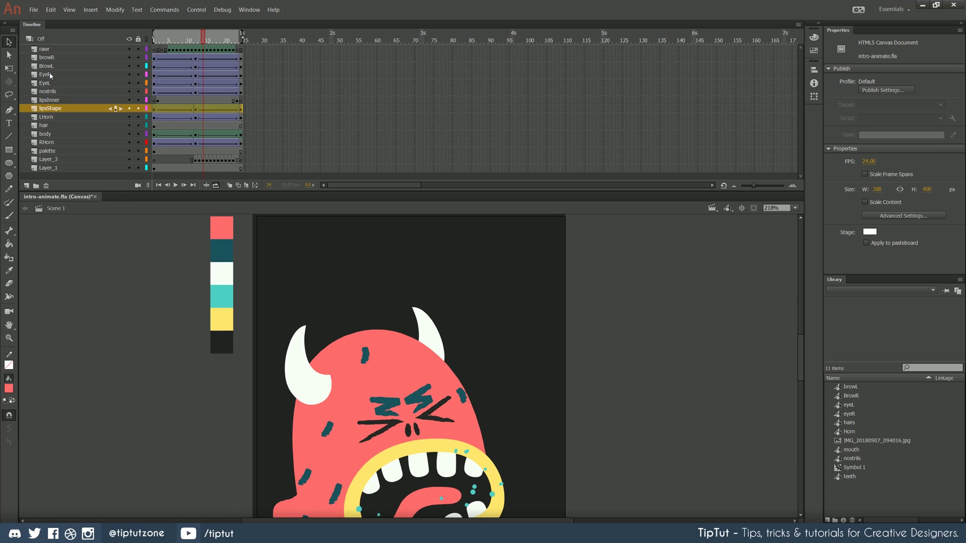
click(51, 66)
click(60, 74)
click(69, 83)
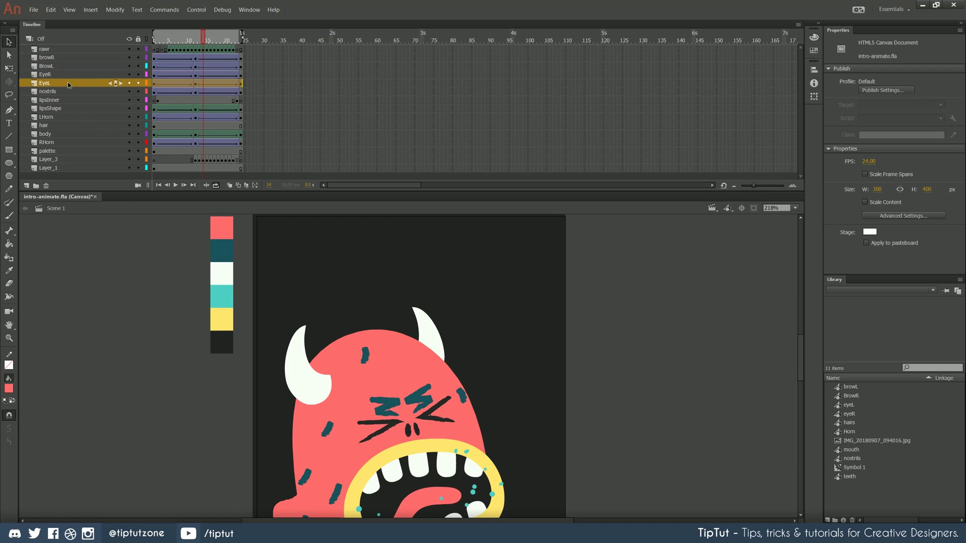
drag(225, 191, 225, 103)
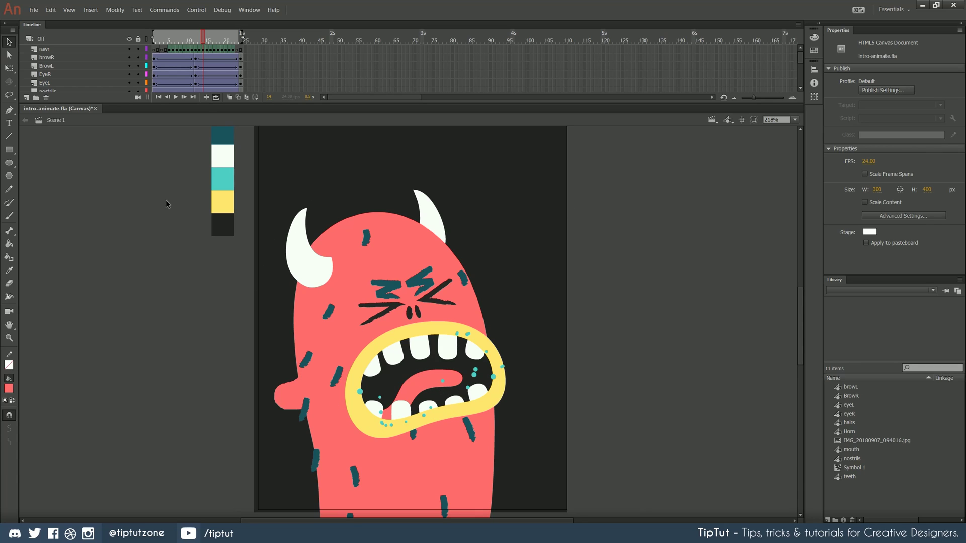
scroll(168, 295, up, 2)
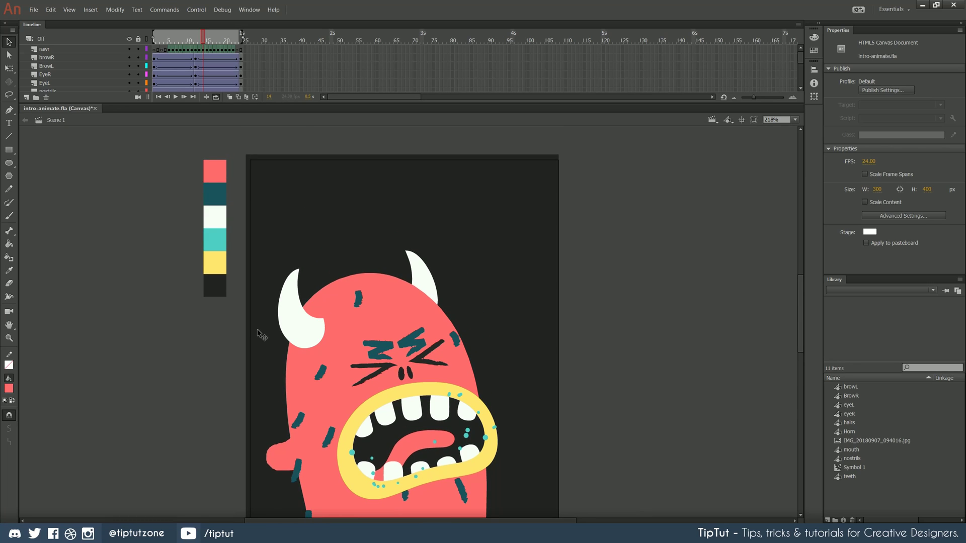
key(ctrl+minus)
scroll(289, 332, down, 2)
scroll(290, 332, down, 1)
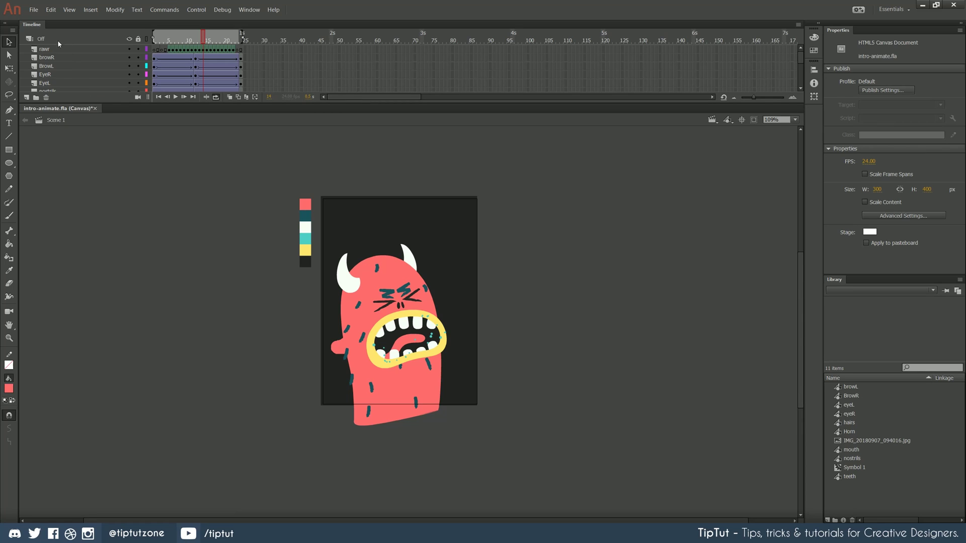
Close the intro-animate.fla document and create a new HTML5 Canvas document.
click(95, 109)
click(486, 279)
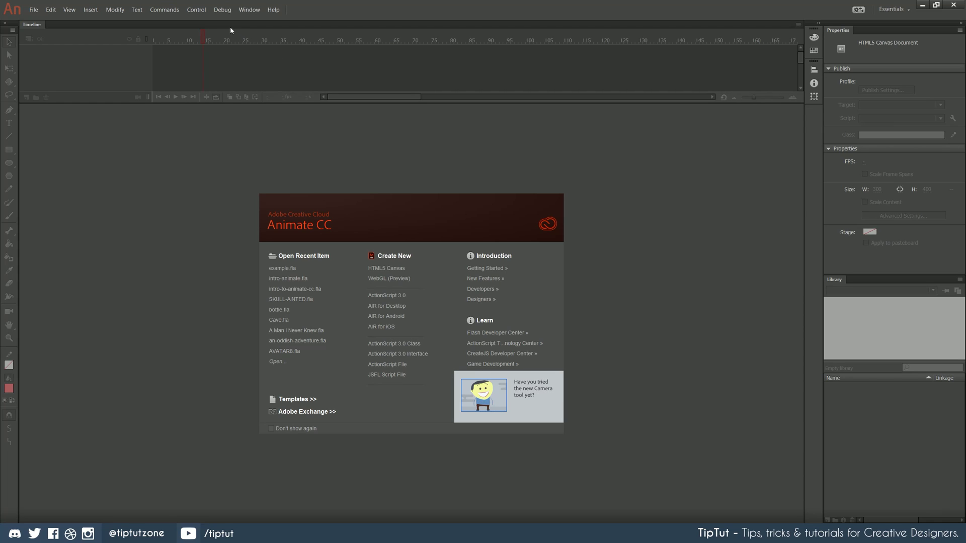
click(250, 10)
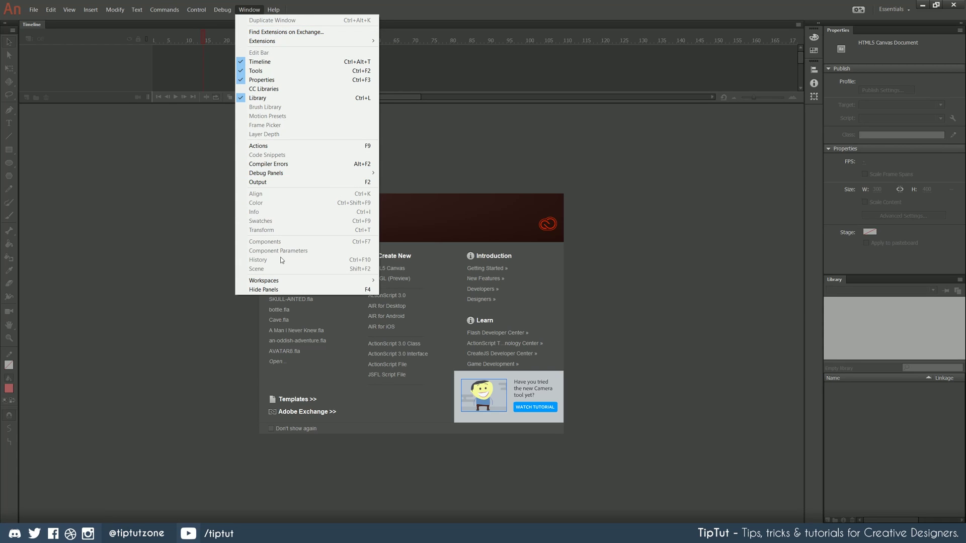
click(149, 218)
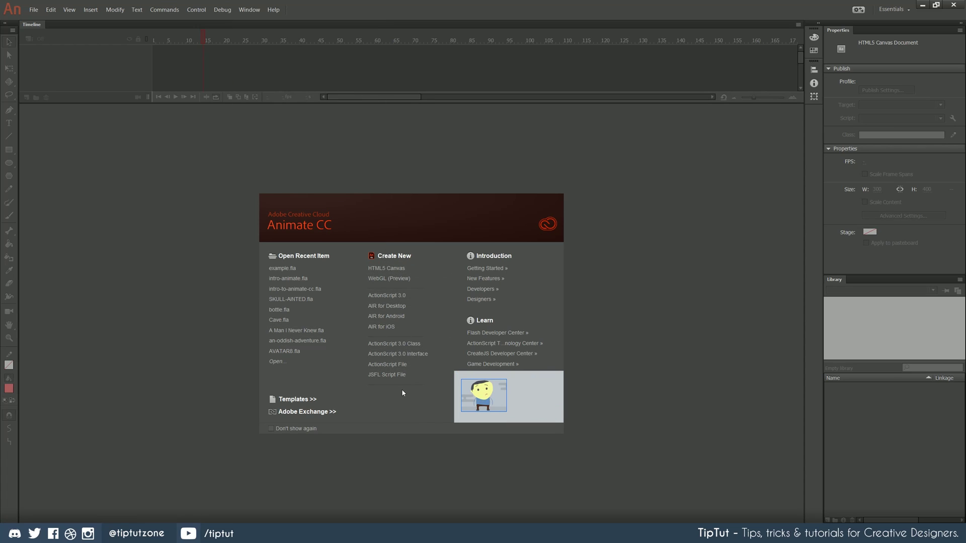
click(384, 269)
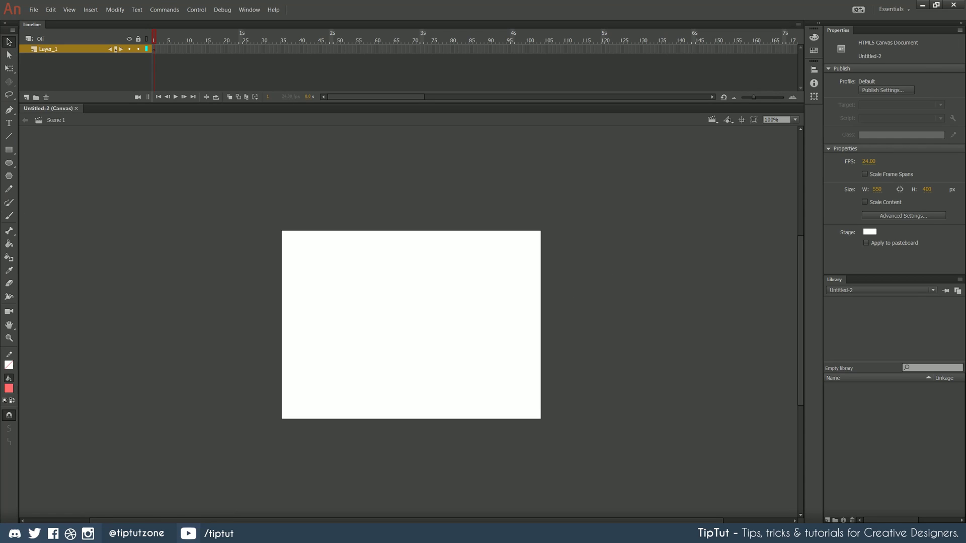
Draw a small coral circle and a coral square below it near the middle of the stage.
click(9, 163)
drag(347, 274, 367, 295)
click(9, 149)
drag(398, 333, 373, 307)
Draw one freehand test stroke each with the Pencil, Paint Brush and Brush tools around the shapes.
click(9, 189)
drag(343, 360, 403, 280)
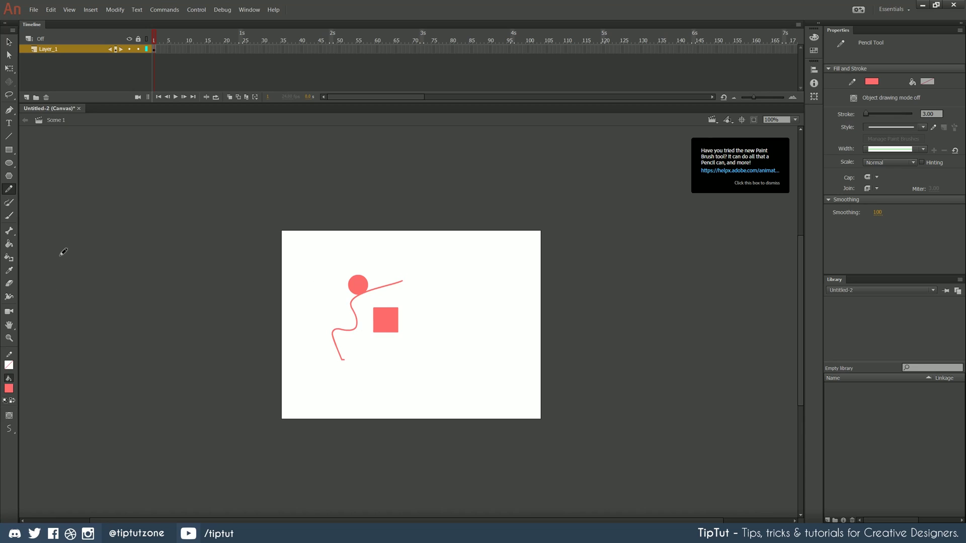
click(9, 202)
drag(339, 396, 305, 329)
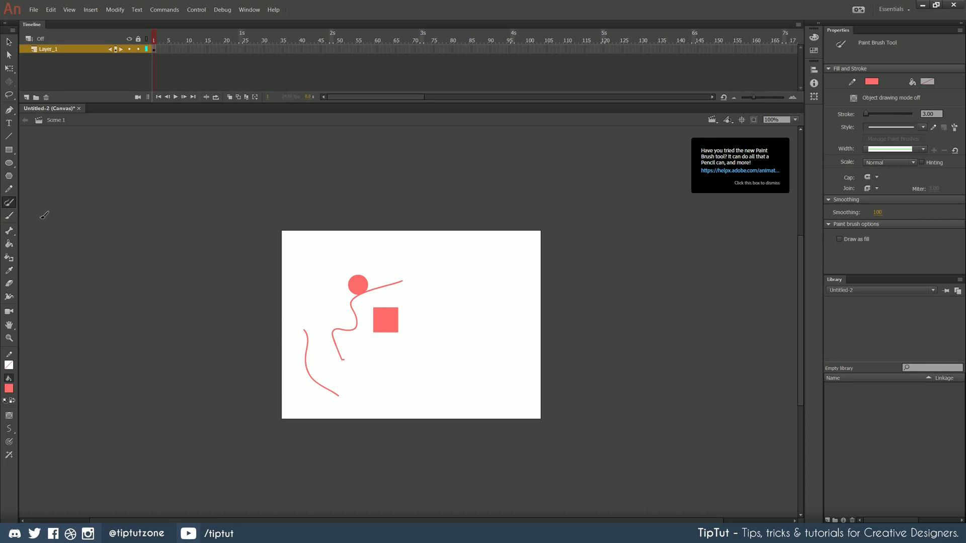
click(9, 215)
drag(416, 375, 436, 326)
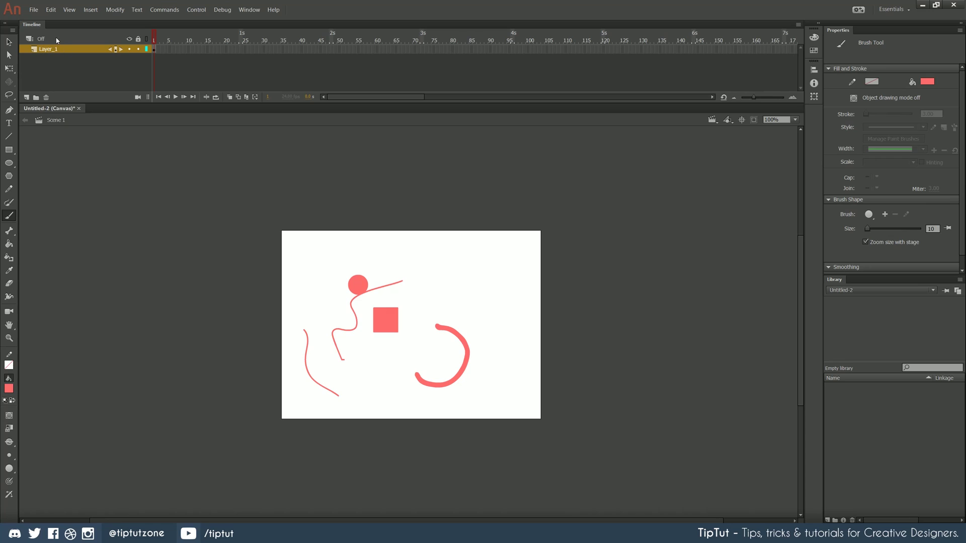
Look over the frames of Layer_1 and the collapsed colour and alignment controls.
drag(154, 50, 710, 49)
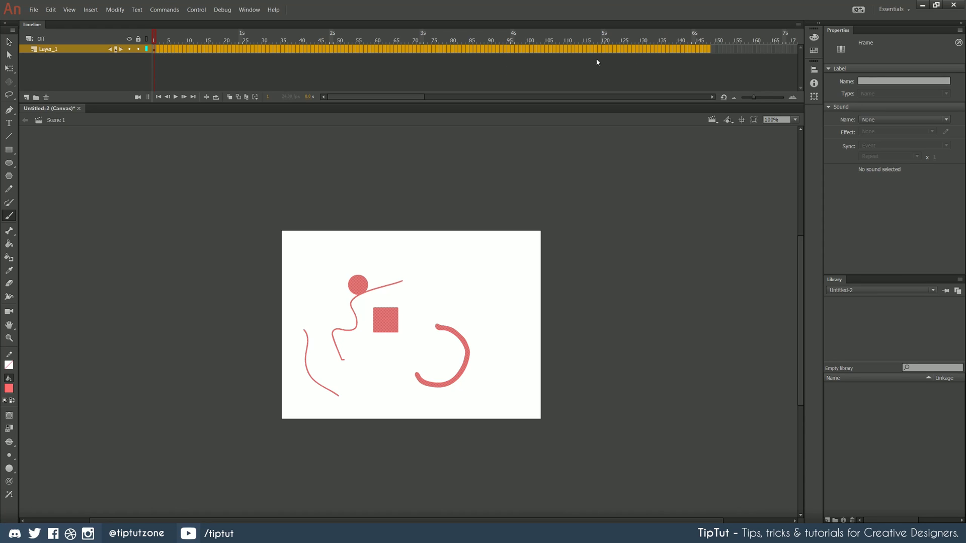
click(189, 49)
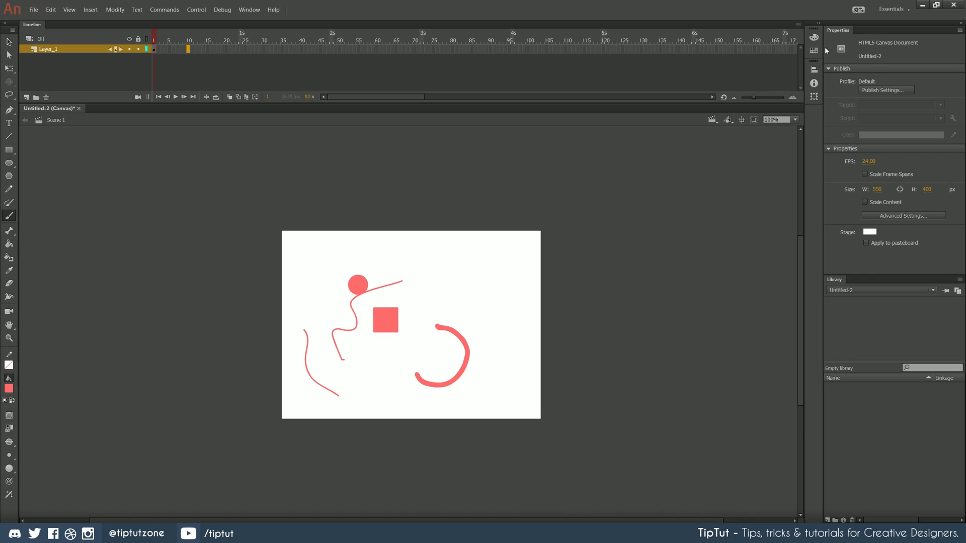
click(818, 23)
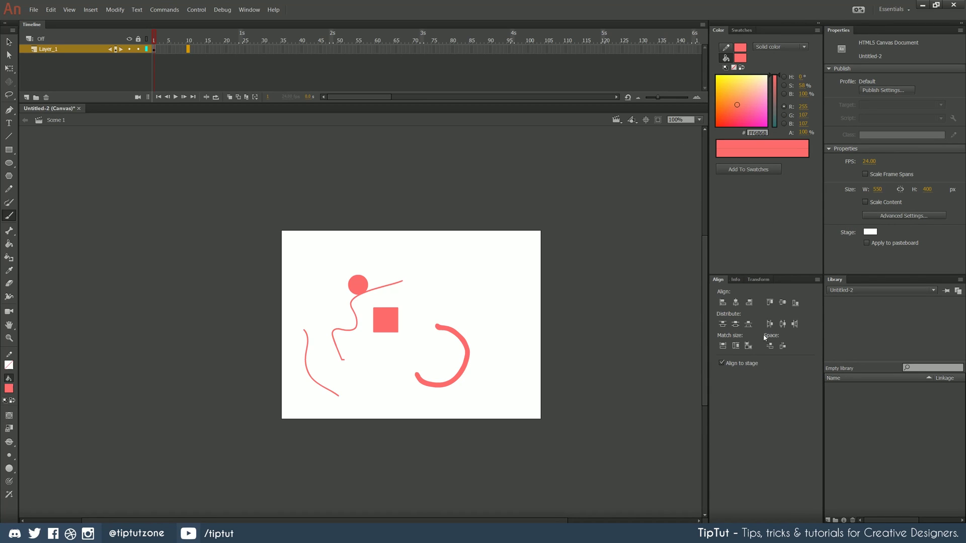
click(818, 23)
Delete all the test shapes and strokes from the stage.
click(9, 42)
drag(183, 219, 553, 416)
key(Delete)
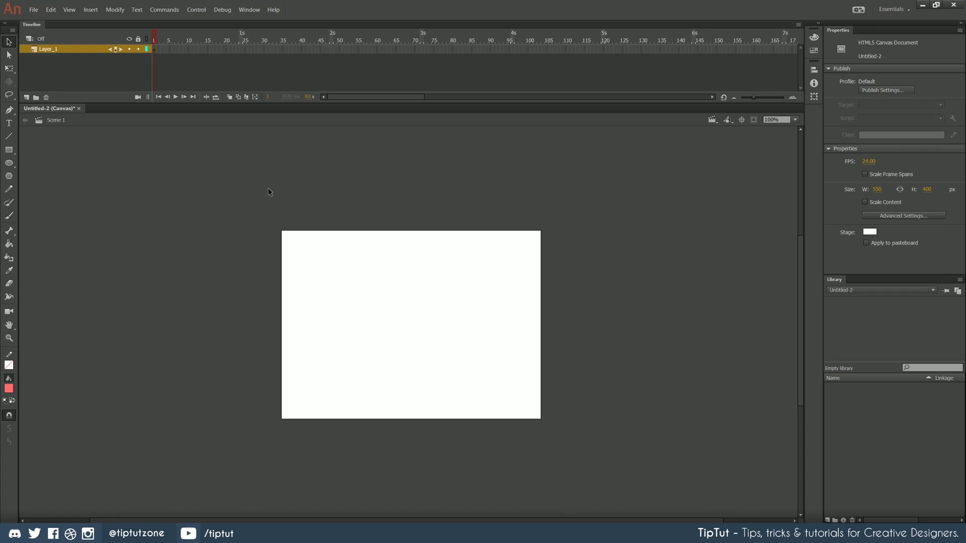
Import the monster sketch photo IMG_20180907_094016.jpg onto the stage from the file browser.
click(226, 533)
drag(965, 283, 520, 283)
click(141, 263)
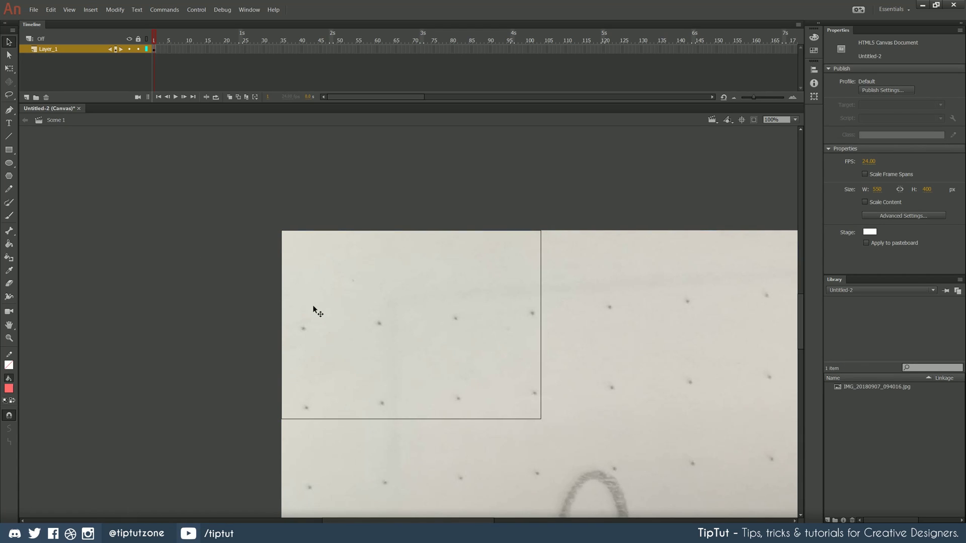
Move the oversized sketch photo off the stage to just beside its right edge and deselect it.
scroll(352, 300, down, 5)
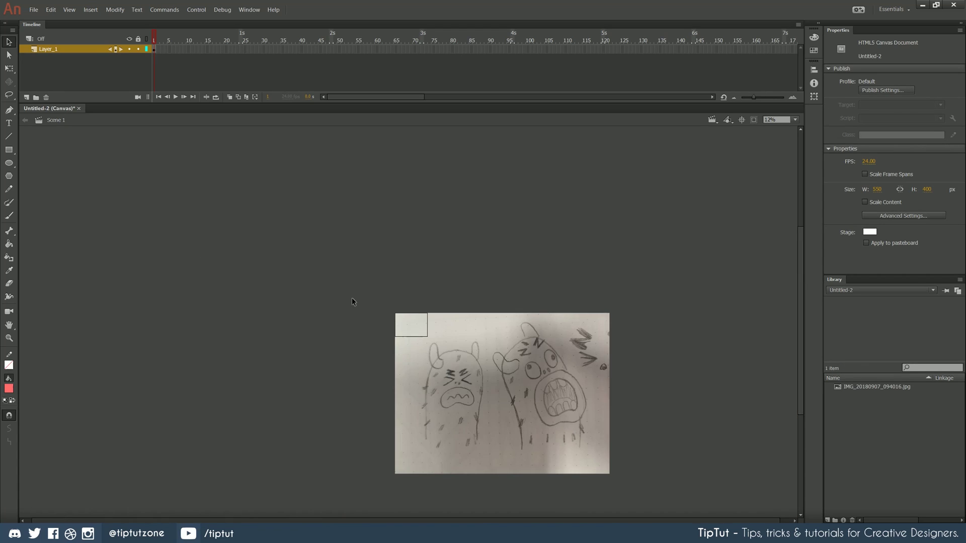
scroll(301, 341, down, 1)
drag(496, 359, 373, 319)
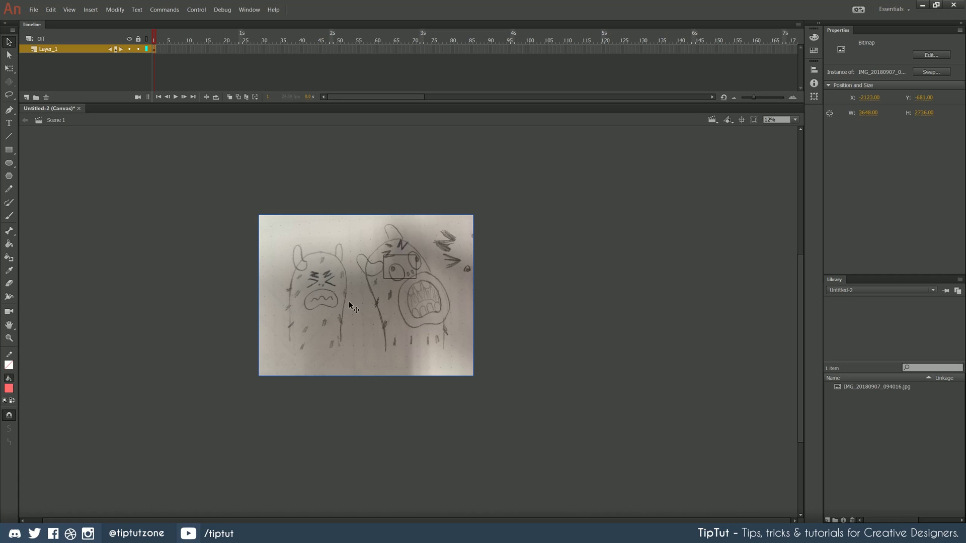
scroll(355, 299, up, 3)
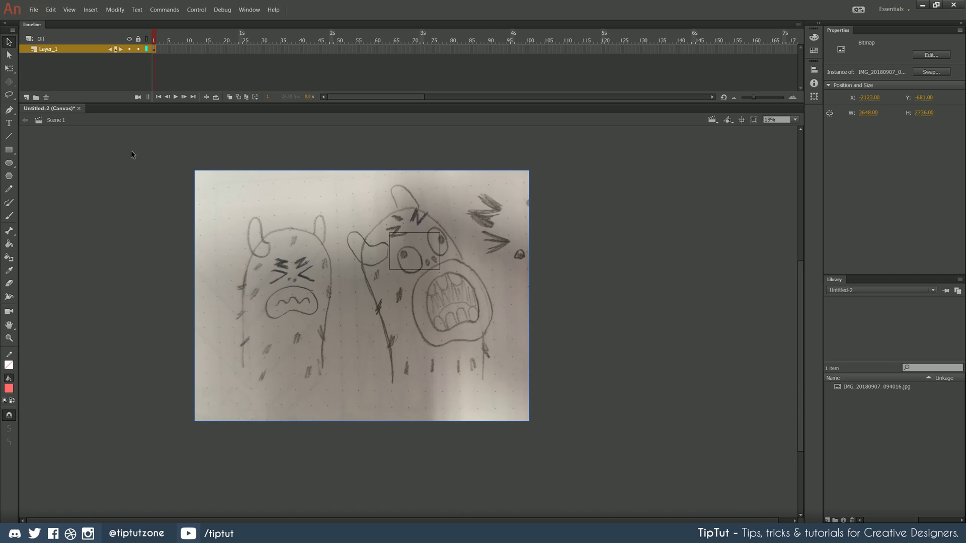
click(132, 153)
click(442, 250)
drag(436, 231, 683, 239)
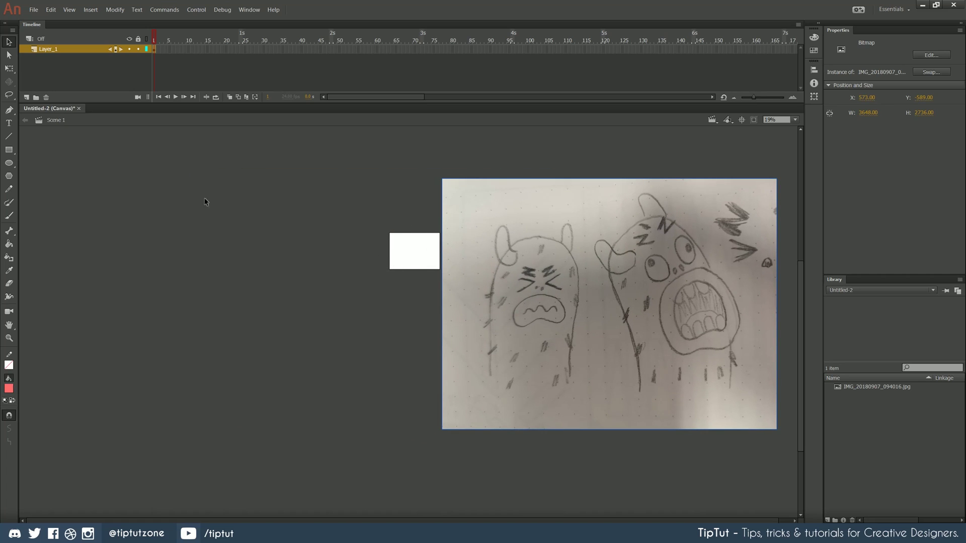
click(335, 257)
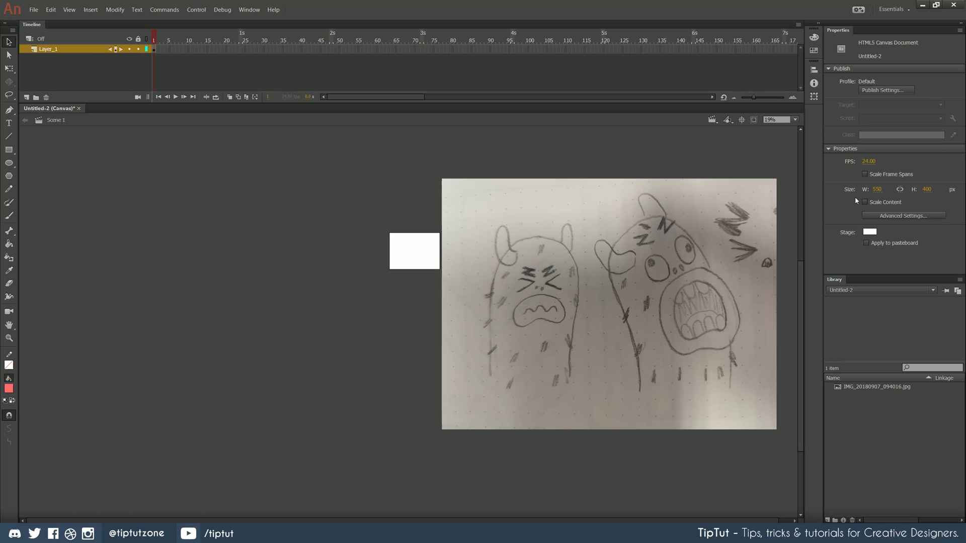
Try a green stage colour and return it to white.
click(870, 232)
click(747, 290)
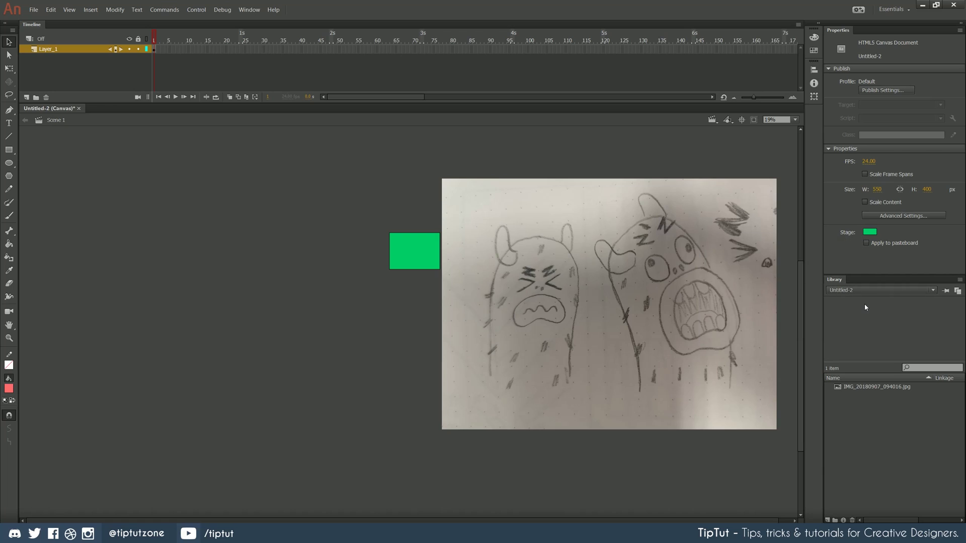
click(878, 234)
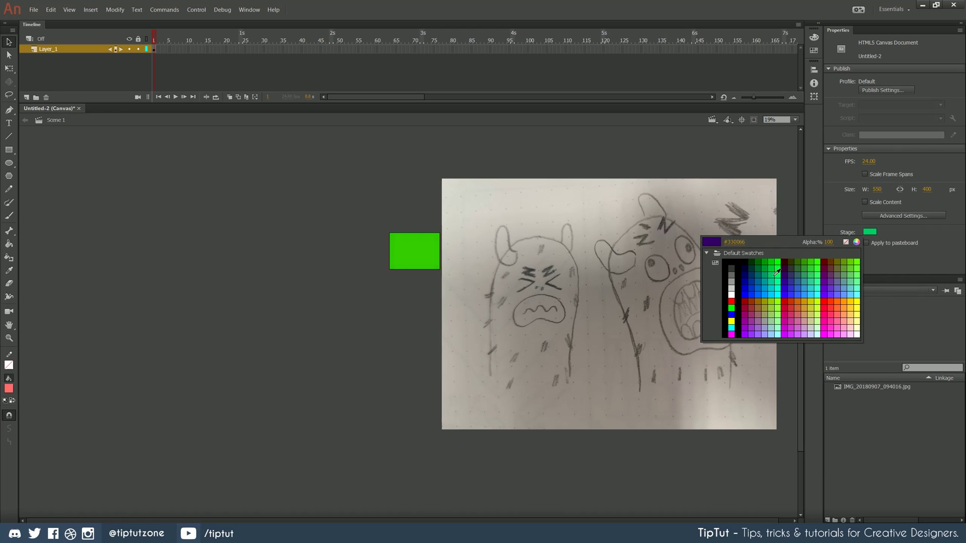
click(727, 294)
Scale the sketch photo down to about 560 × 420 px and place it over the stage at about X 47, Y 52.
click(451, 216)
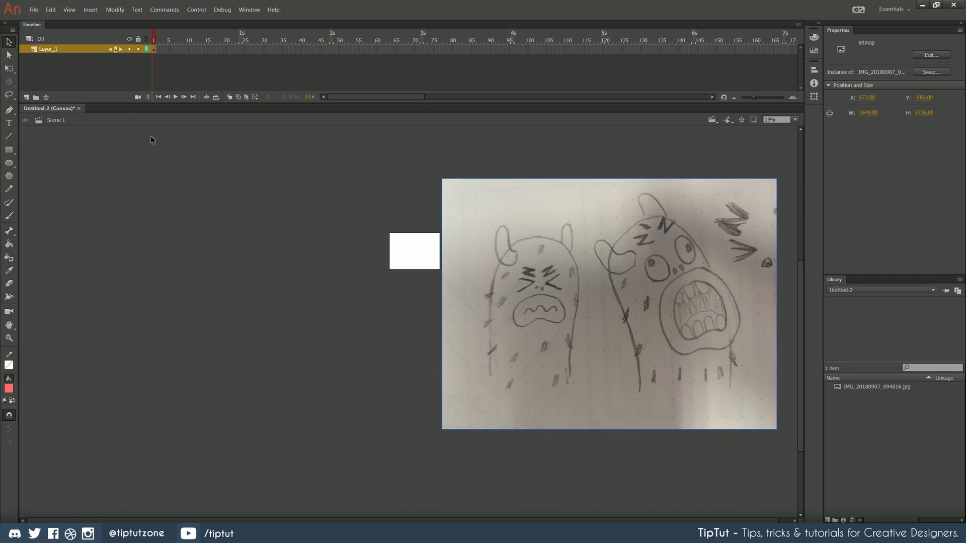
key(q)
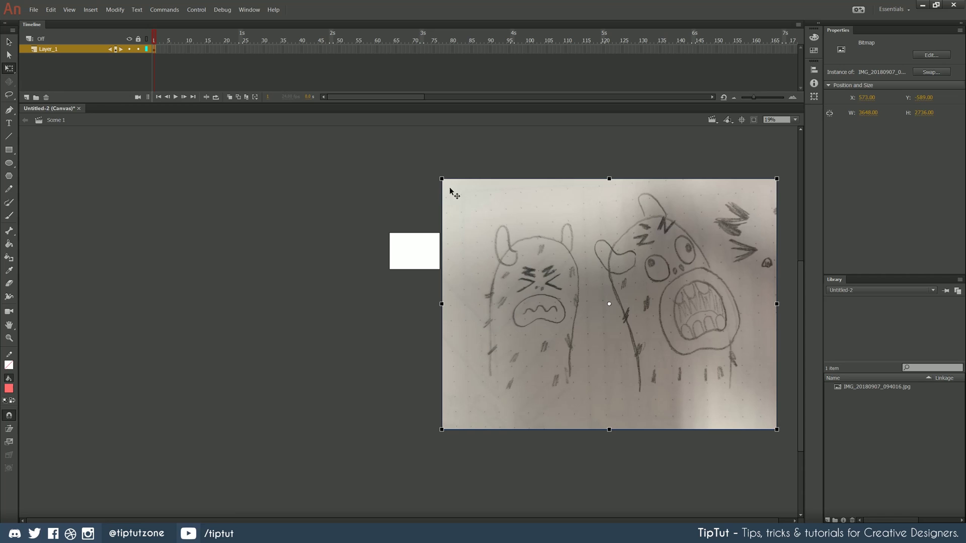
drag(442, 178, 563, 275)
drag(592, 317, 421, 272)
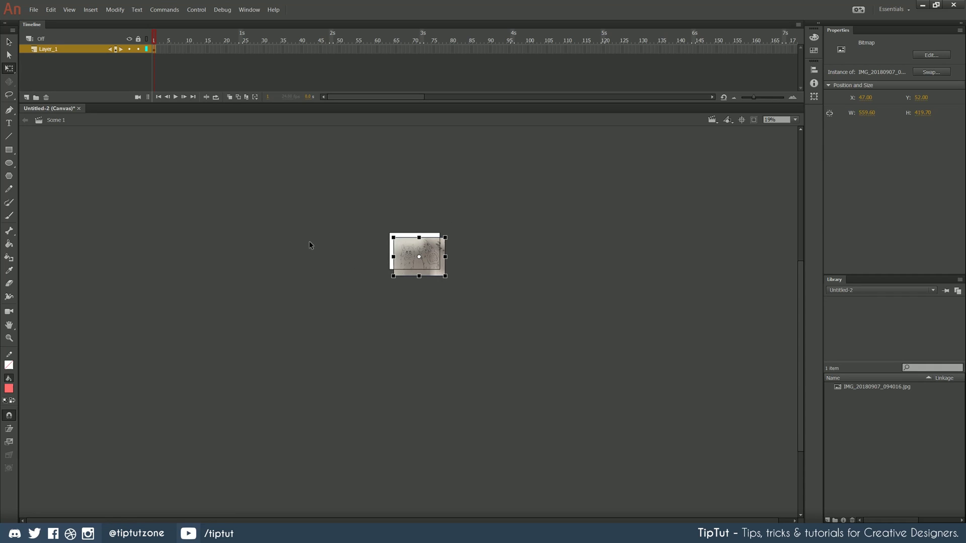
click(348, 248)
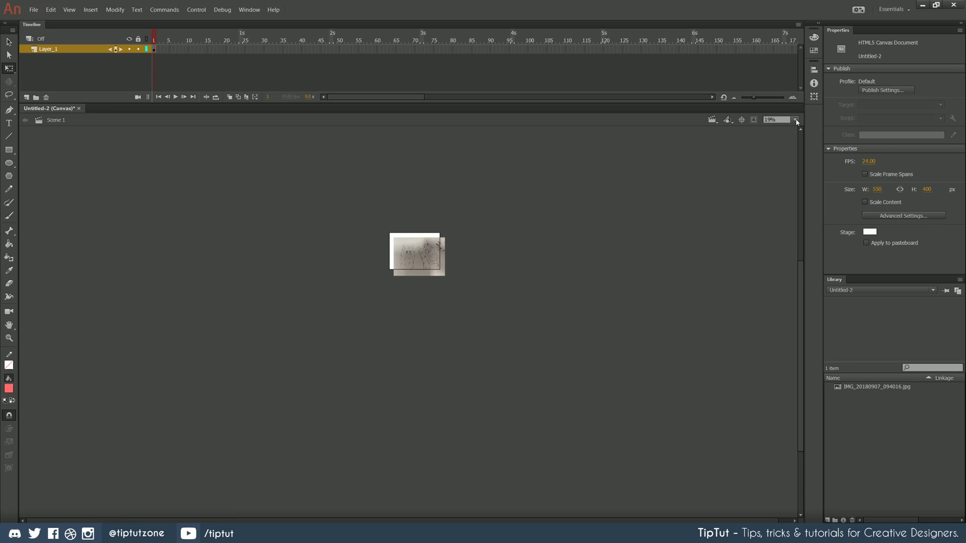
Fit the frame in view and move the sketch photo to about X 14, Y 64 on the stage.
key(ctrl+=)
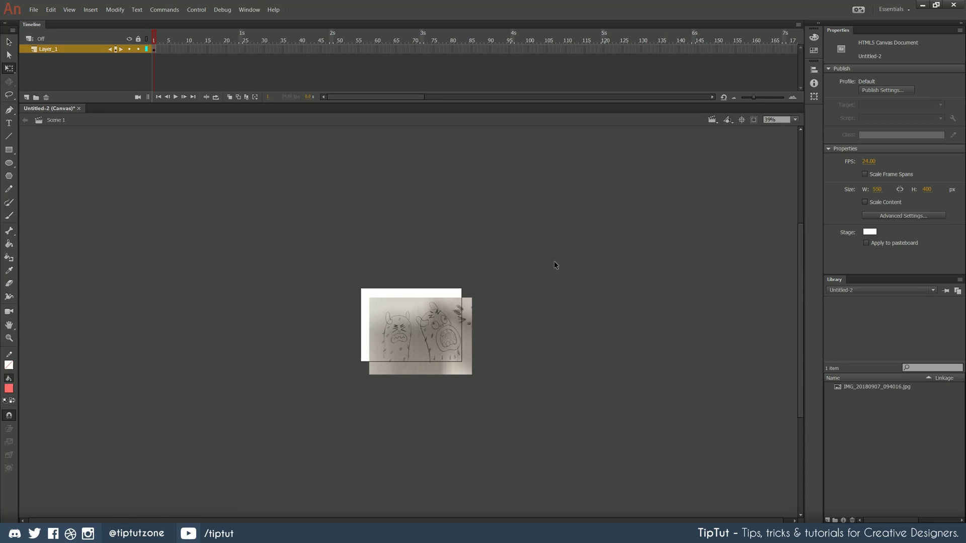
click(795, 121)
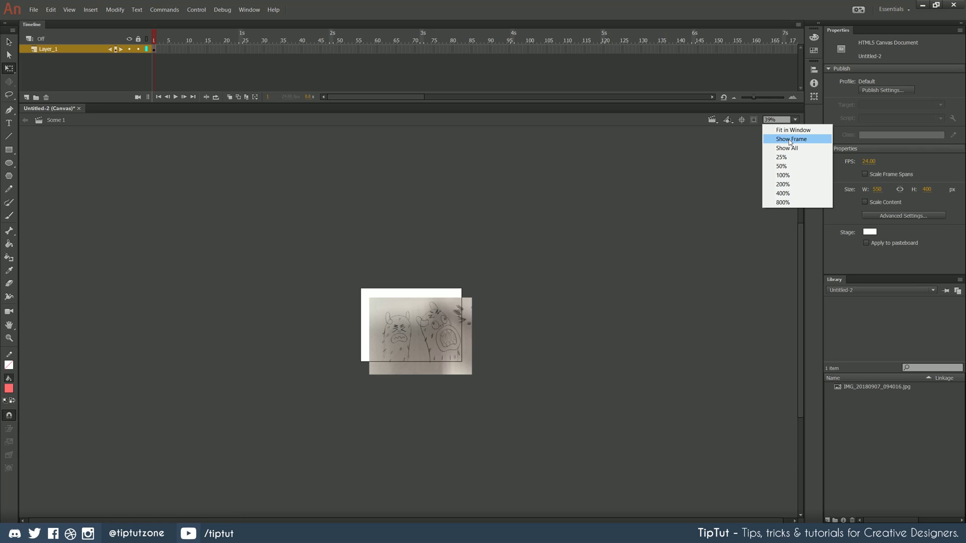
click(790, 139)
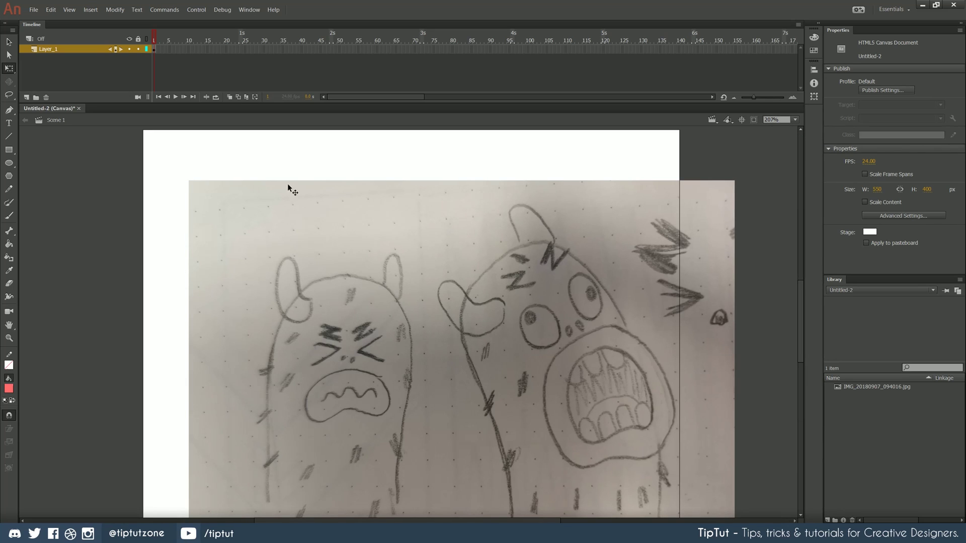
scroll(211, 377, down, 5)
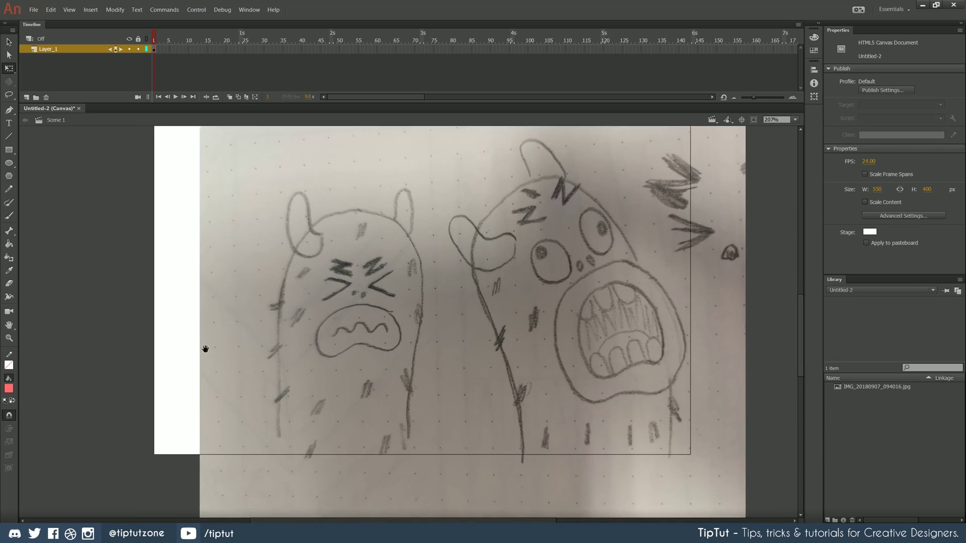
click(256, 188)
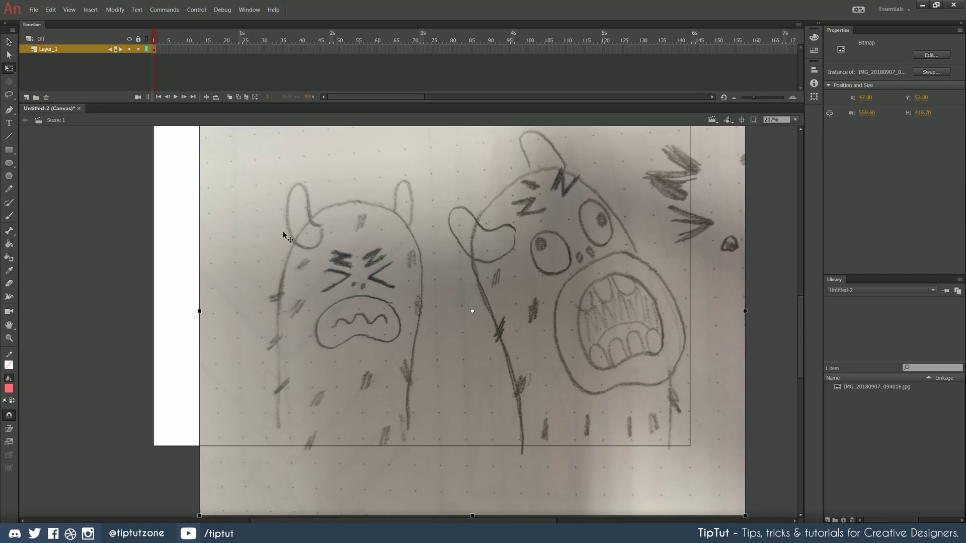
drag(393, 272, 331, 272)
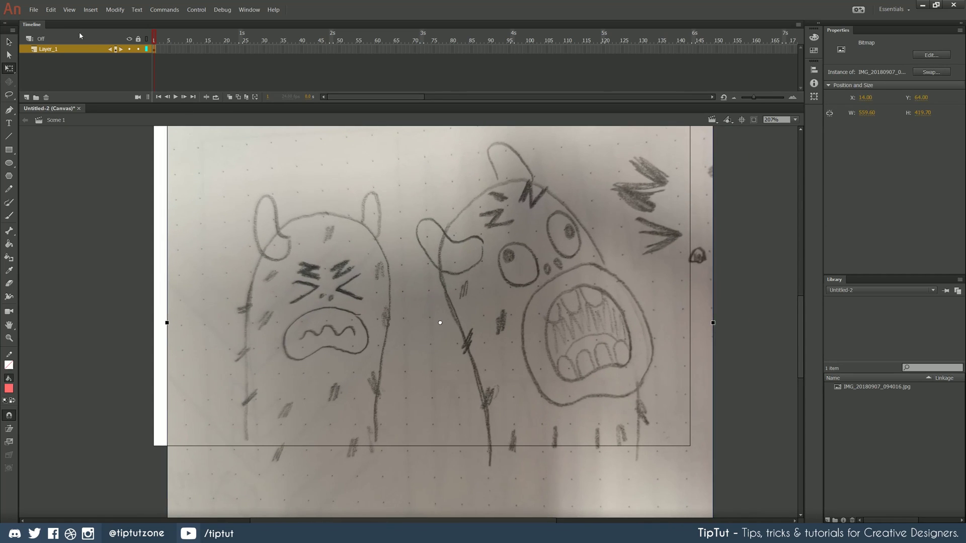
Rename the sketch photo's layer to image and lock it.
click(44, 49)
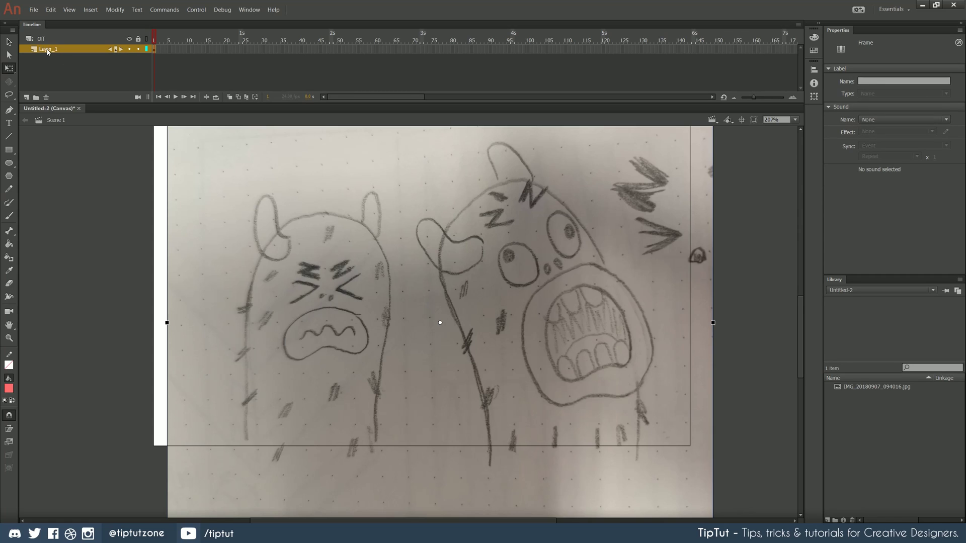
double_click(46, 49)
text(image)
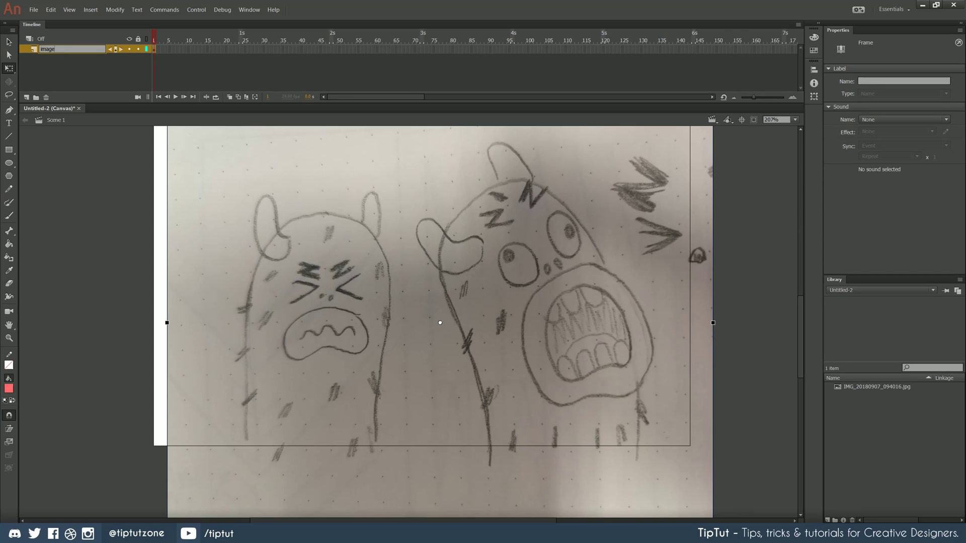
key(Return)
click(138, 49)
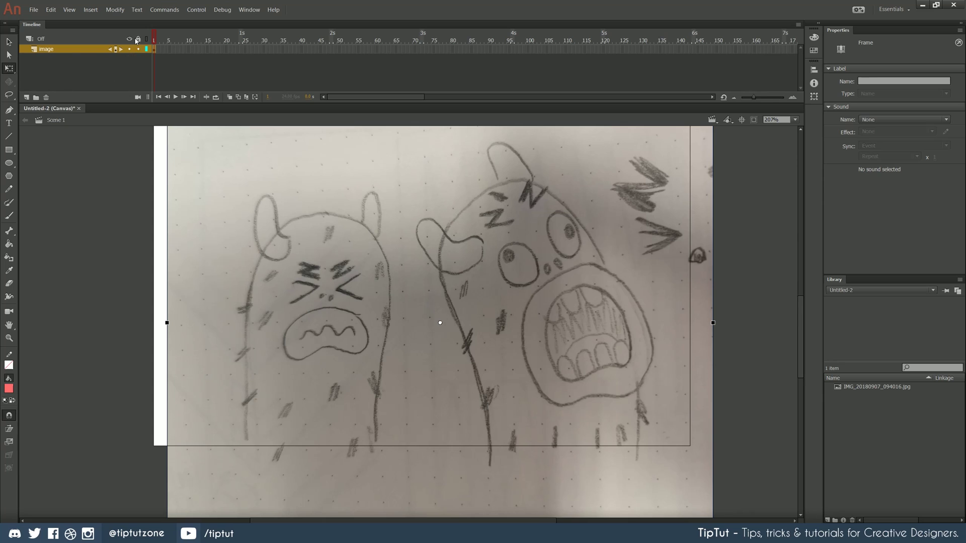
click(243, 312)
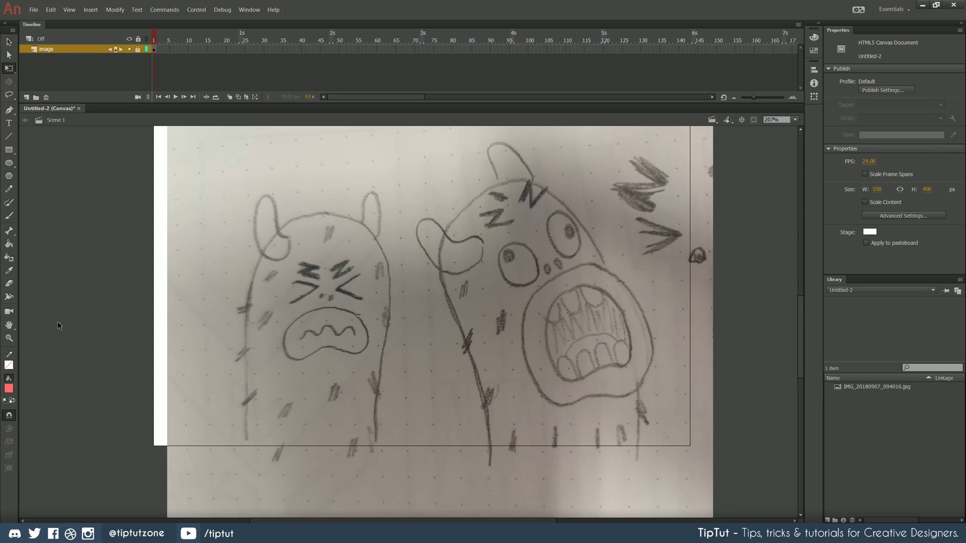
drag(104, 305, 142, 317)
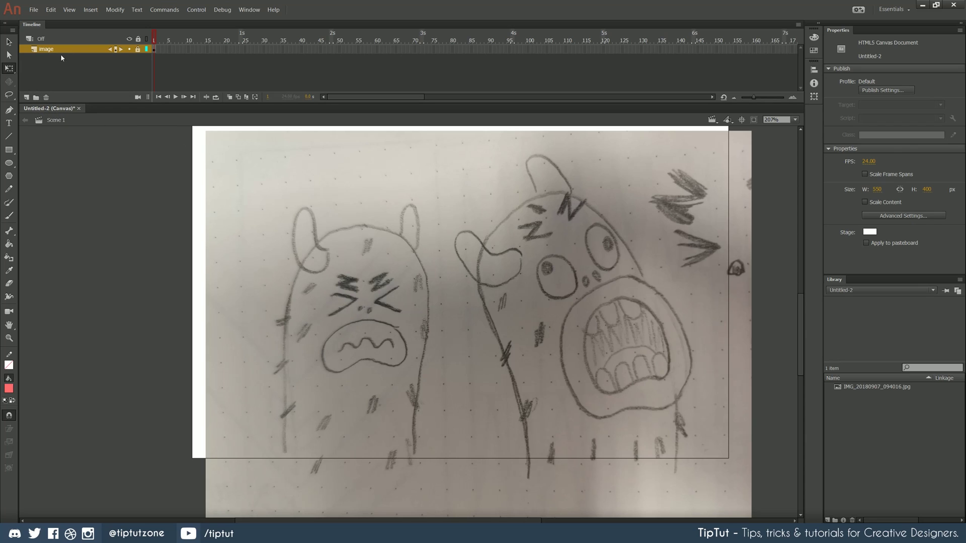
Open the recent file intro-animate.fla and enlarge the timeline to show more of its layers.
click(33, 9)
mouse_move(69, 51)
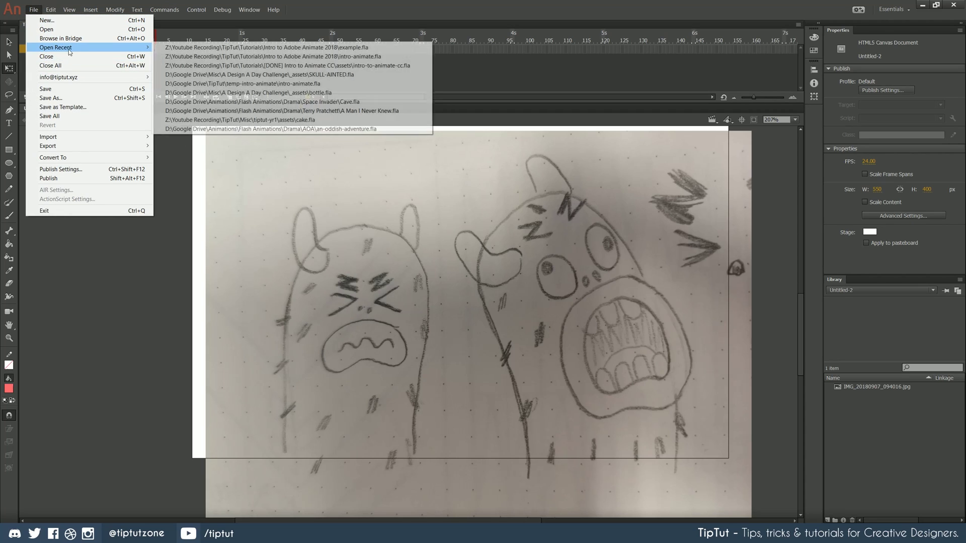
click(349, 57)
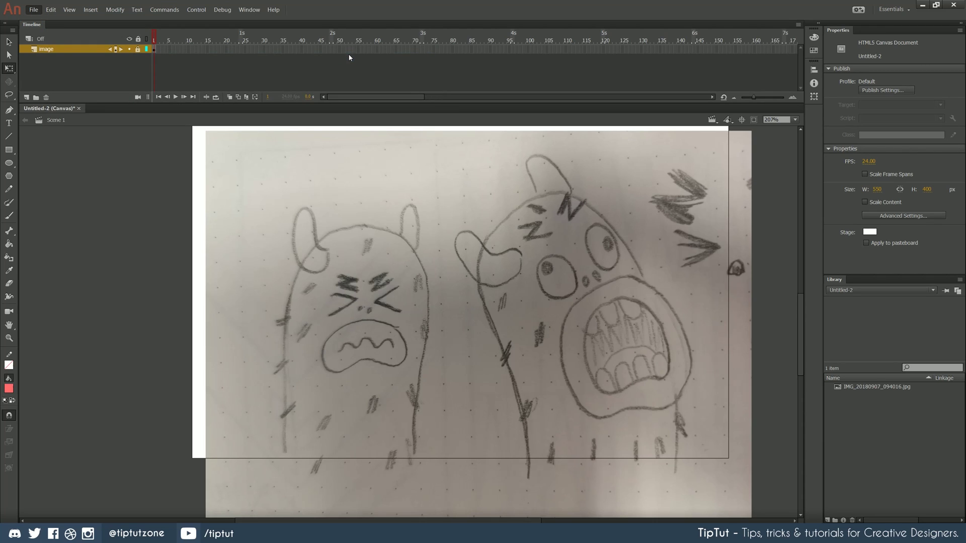
drag(182, 104, 182, 191)
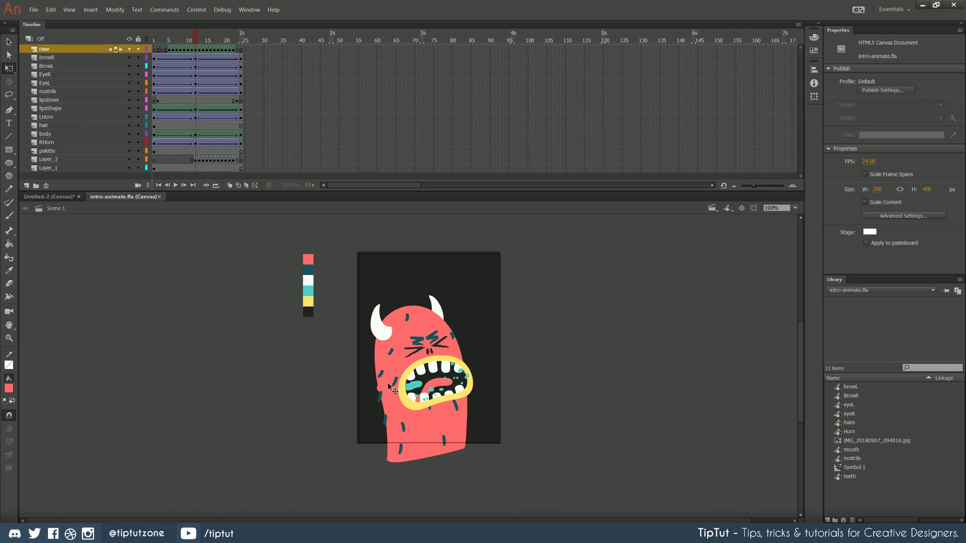
Copy the column of colour swatches beside the stage in intro-animate.fla.
drag(268, 242, 322, 372)
click(280, 332)
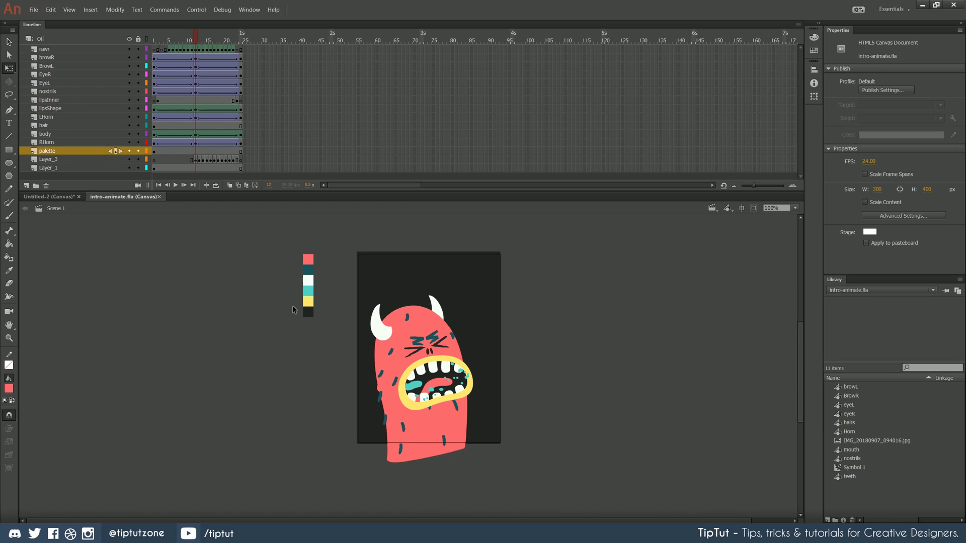
drag(327, 340, 279, 233)
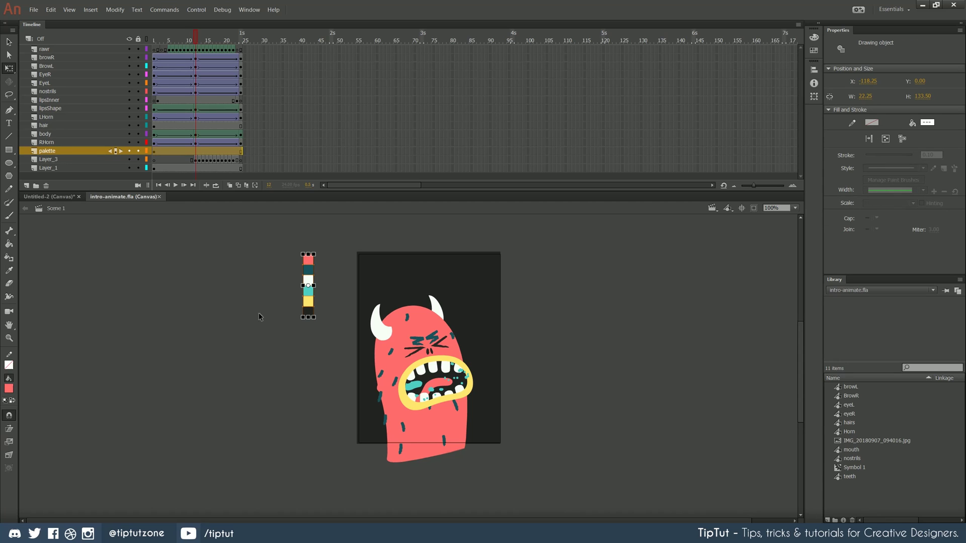
Add a layer named palette to the Untitled-2 document and paste the colour swatches just outside the stage, beside its left edge.
click(48, 197)
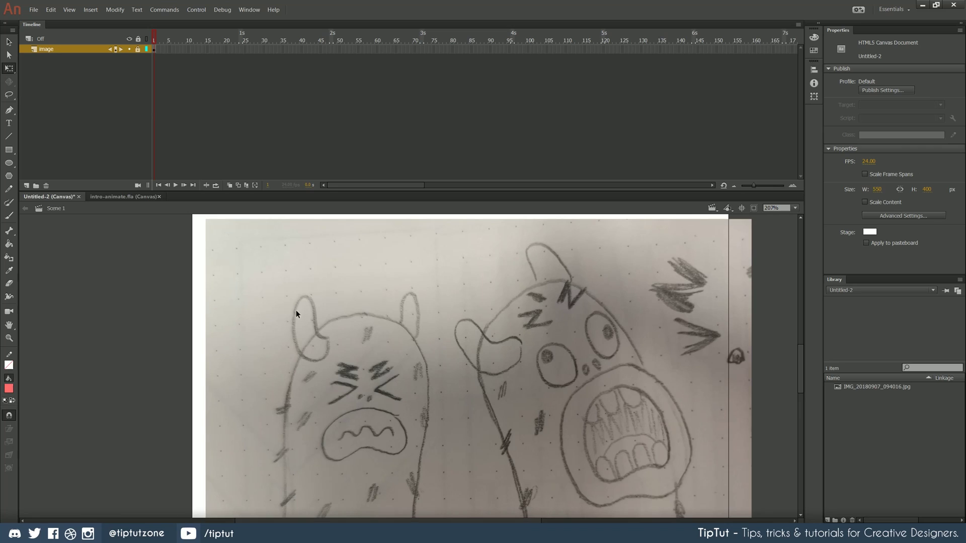
click(26, 186)
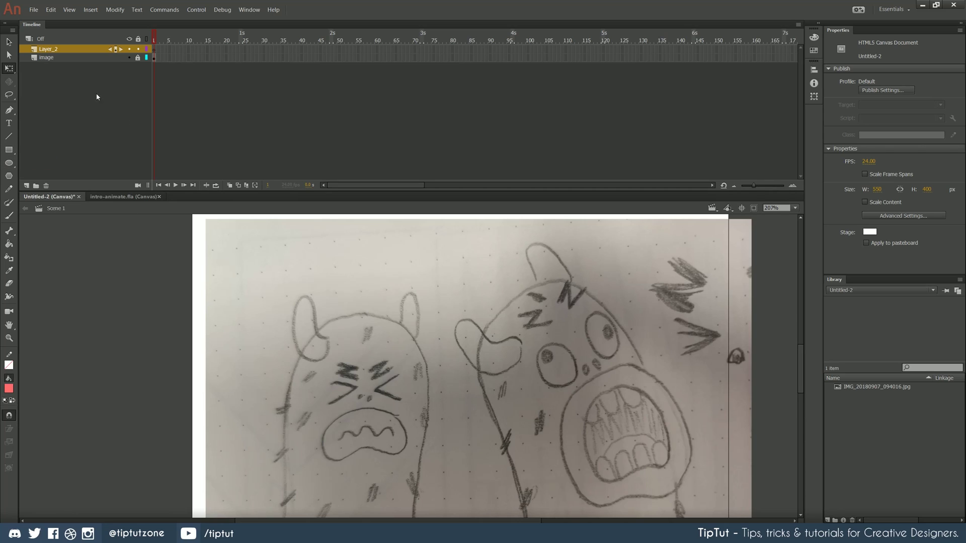
double_click(43, 50)
text(palette)
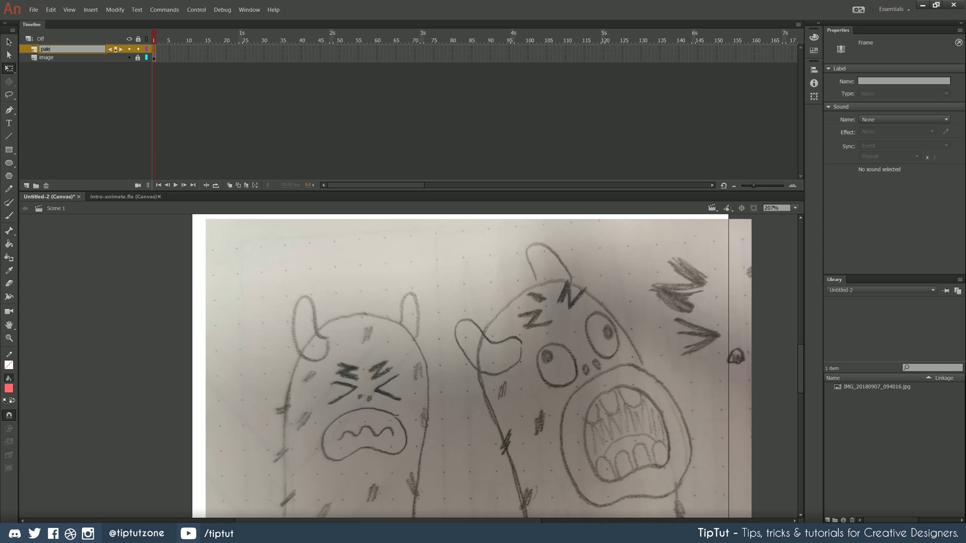
key(Return)
key(ctrl+v)
drag(410, 318, 195, 277)
Draw a small coral test square, about 20 × 20 px, on the pasteboard away from the colour swatches.
drag(119, 358, 120, 308)
click(121, 312)
mouse_move(128, 265)
mouse_down()
mouse_move(161, 285)
mouse_move(126, 236)
mouse_up()
click(9, 149)
key(v)
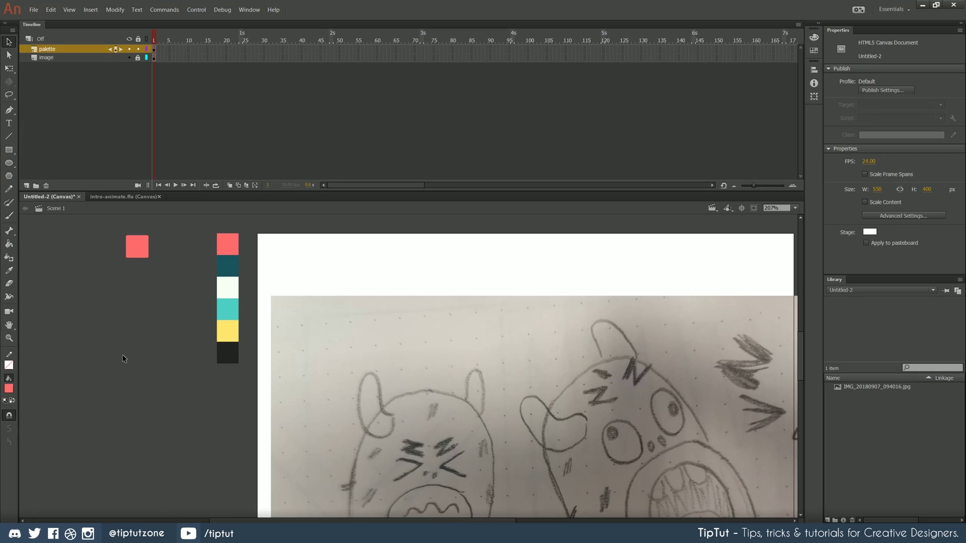
Try a grey fill on the test square and delete the square.
click(139, 247)
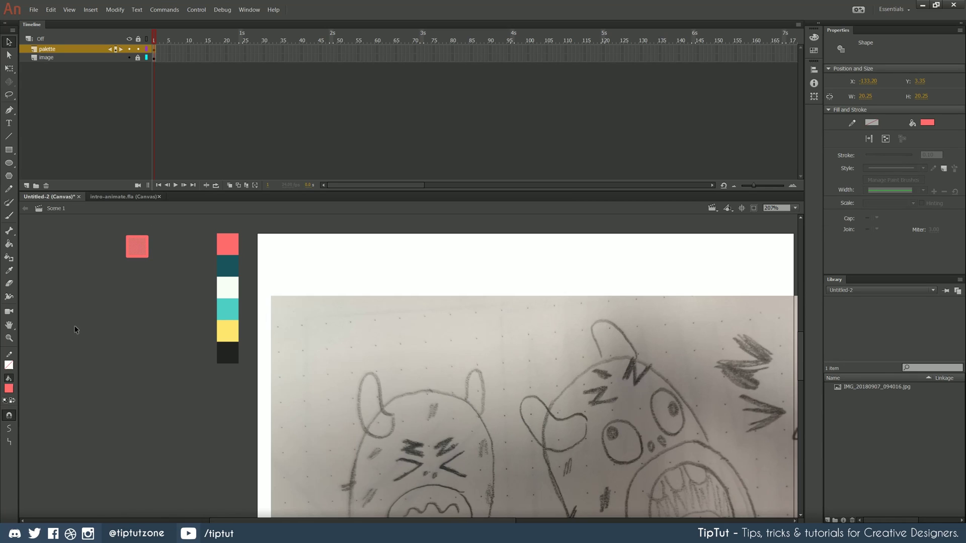
click(12, 392)
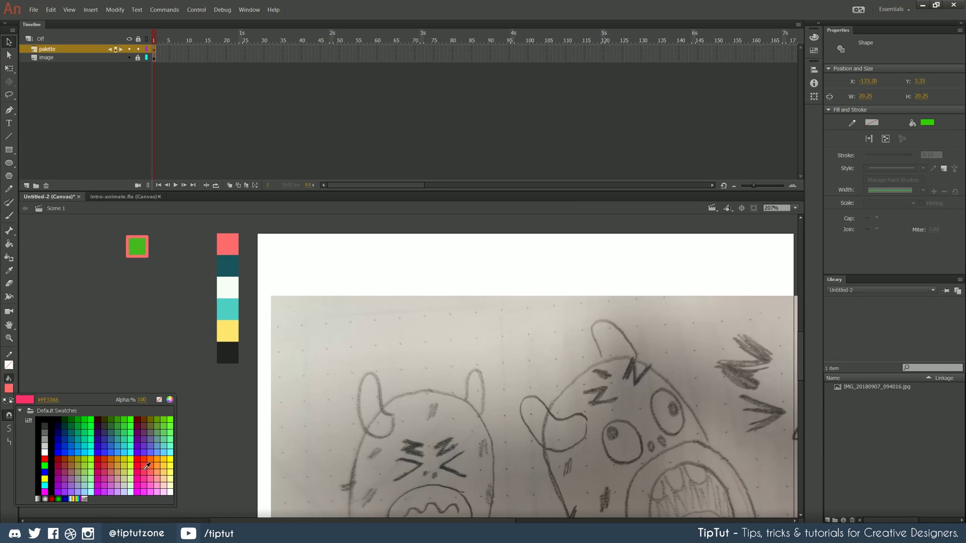
click(10, 44)
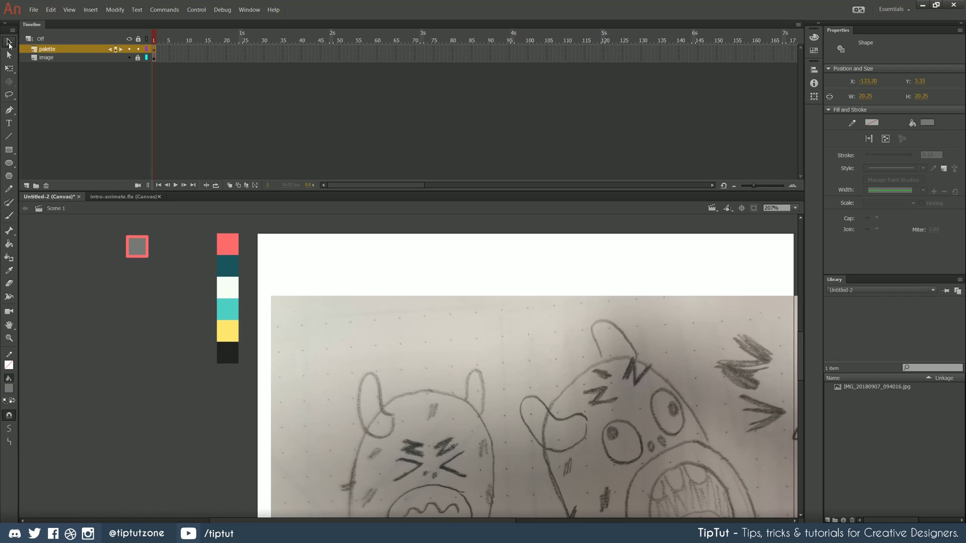
click(146, 340)
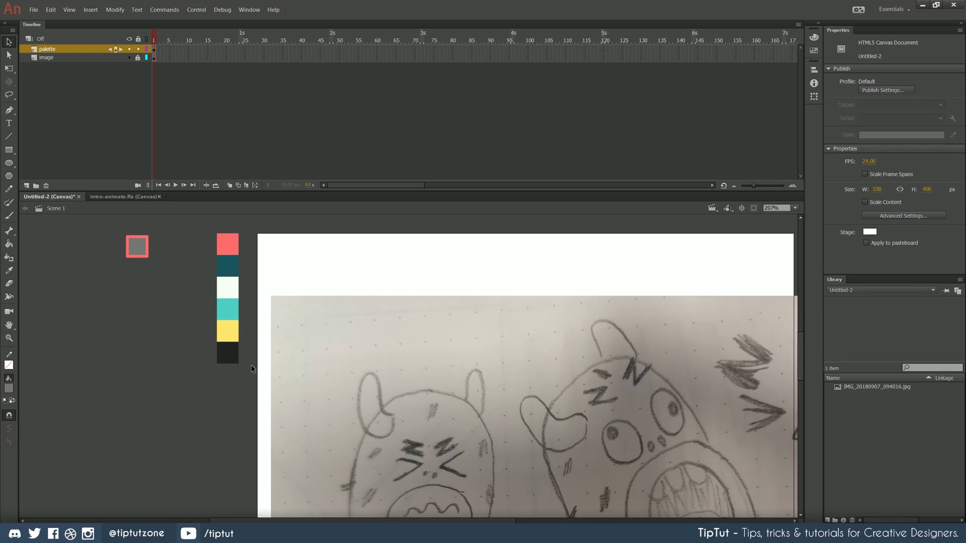
drag(166, 281, 92, 219)
key(Delete)
Reduce the timeline's height to give the stage more room.
scroll(275, 338, down, 3)
scroll(275, 338, right, 2)
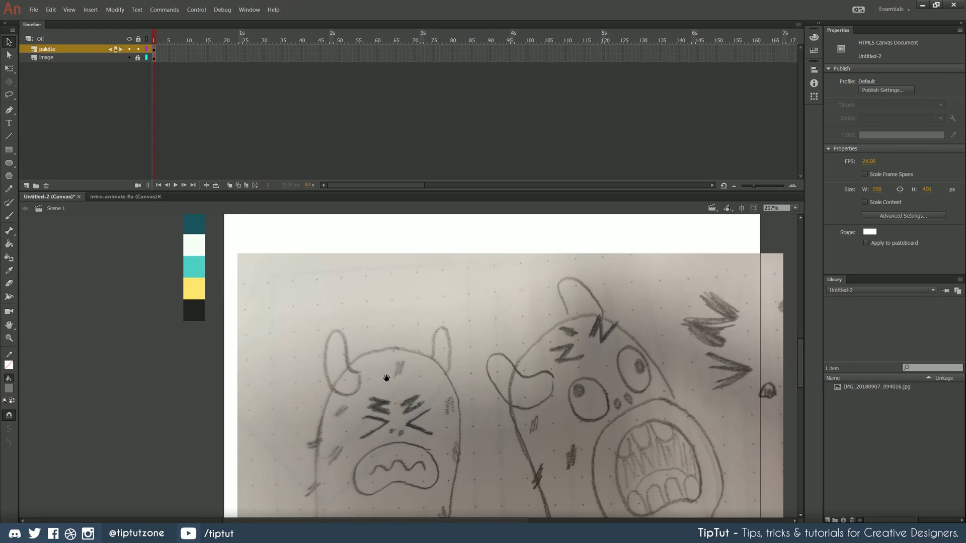
drag(250, 192, 249, 96)
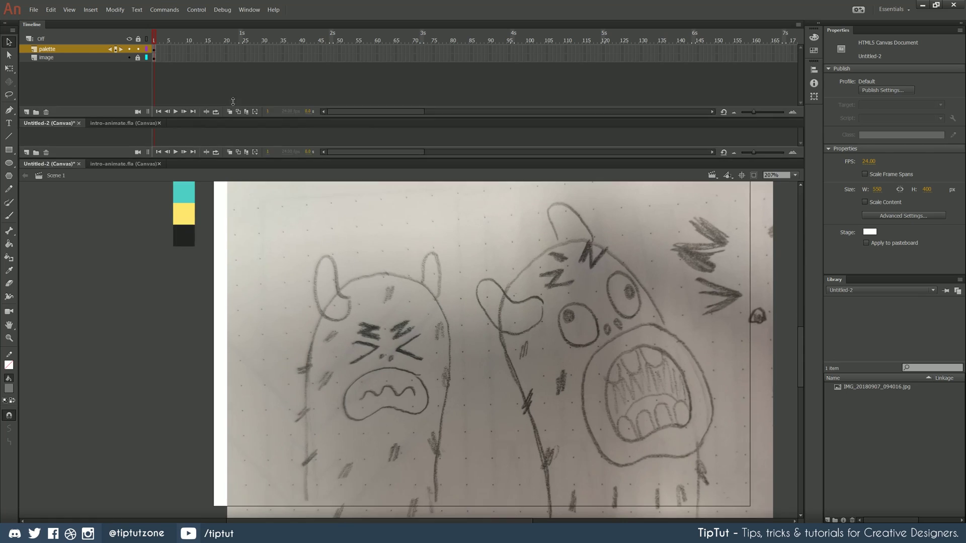
drag(259, 160, 315, 291)
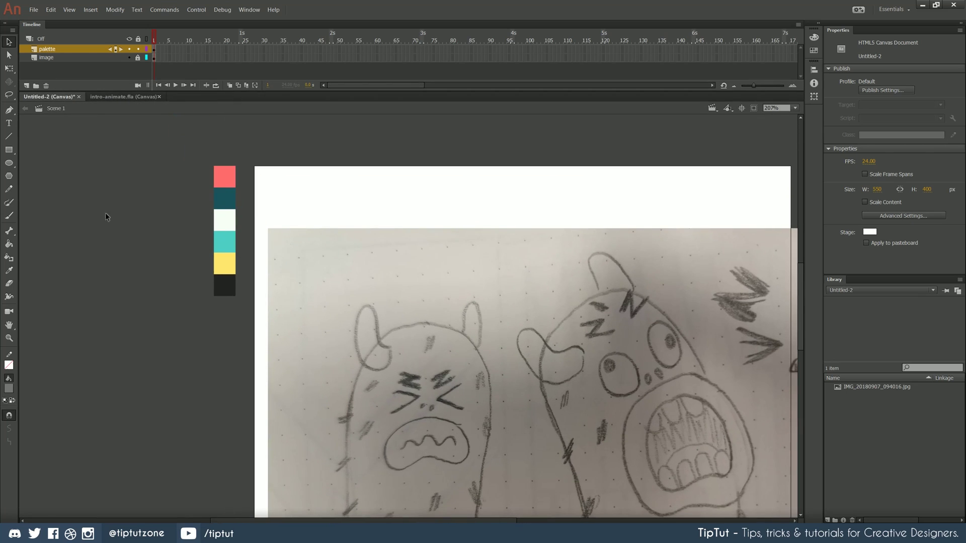
drag(149, 252, 111, 243)
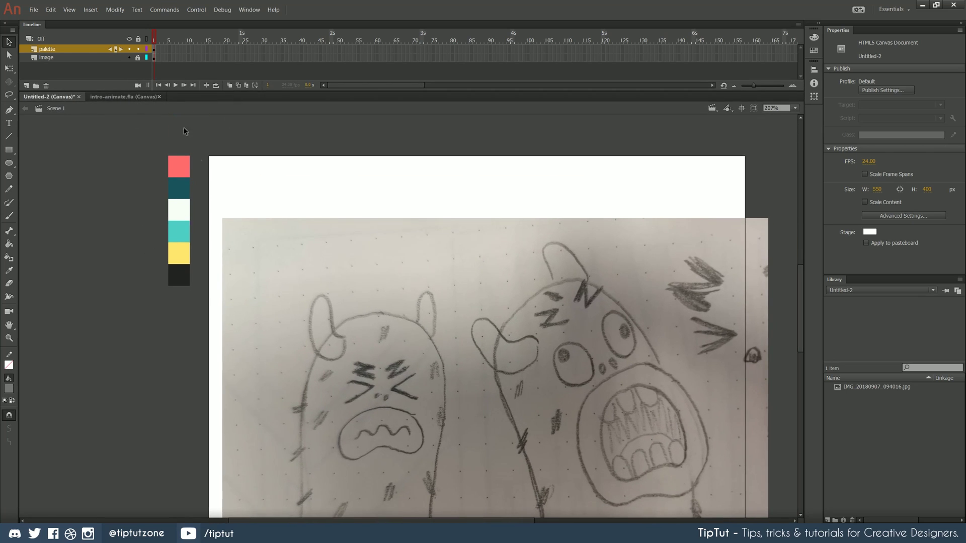
drag(225, 362, 256, 298)
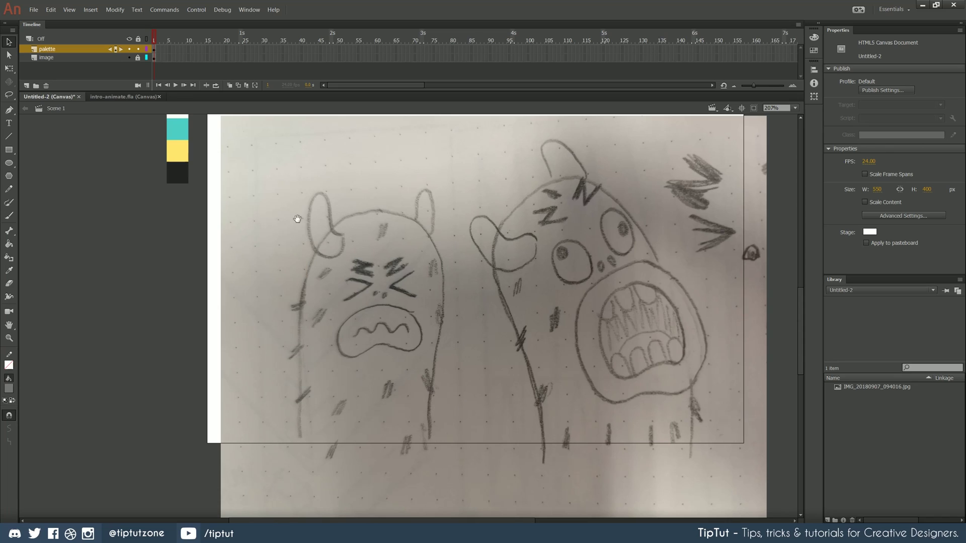
scroll(302, 231, up, 2)
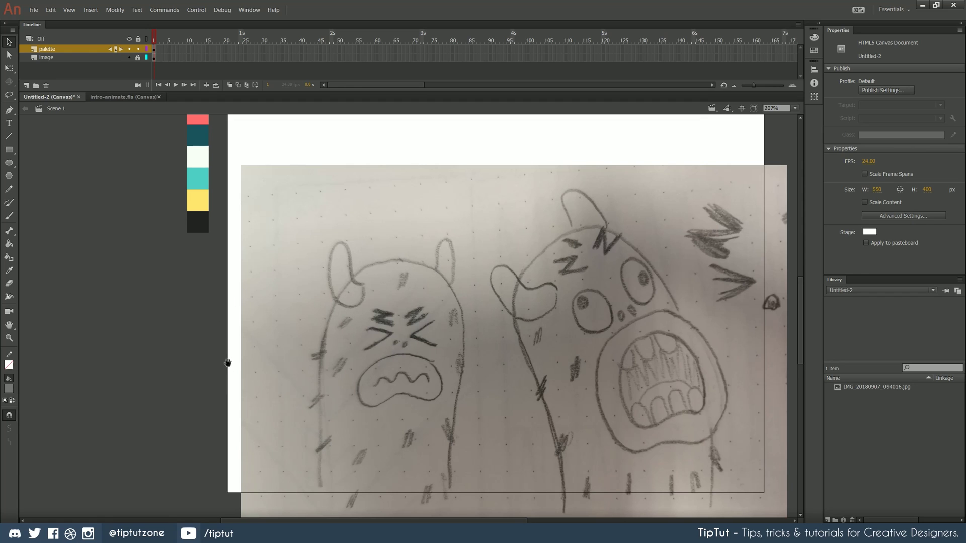
scroll(228, 367, up, 2)
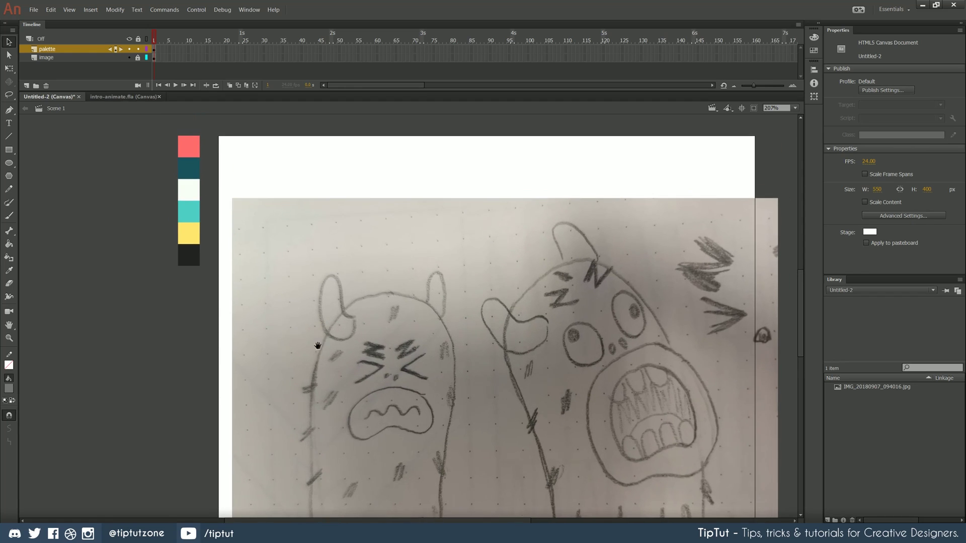
drag(320, 345, 292, 348)
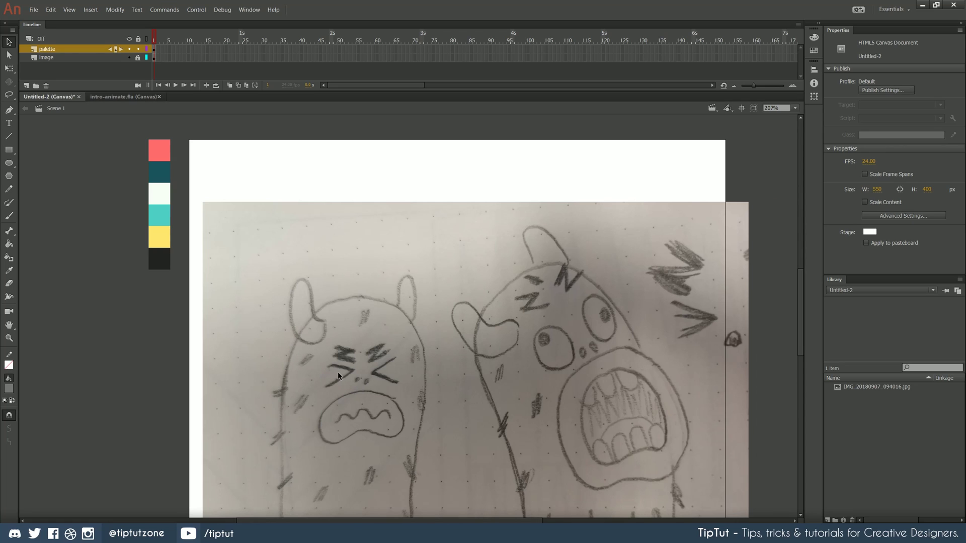
scroll(352, 402, down, 4)
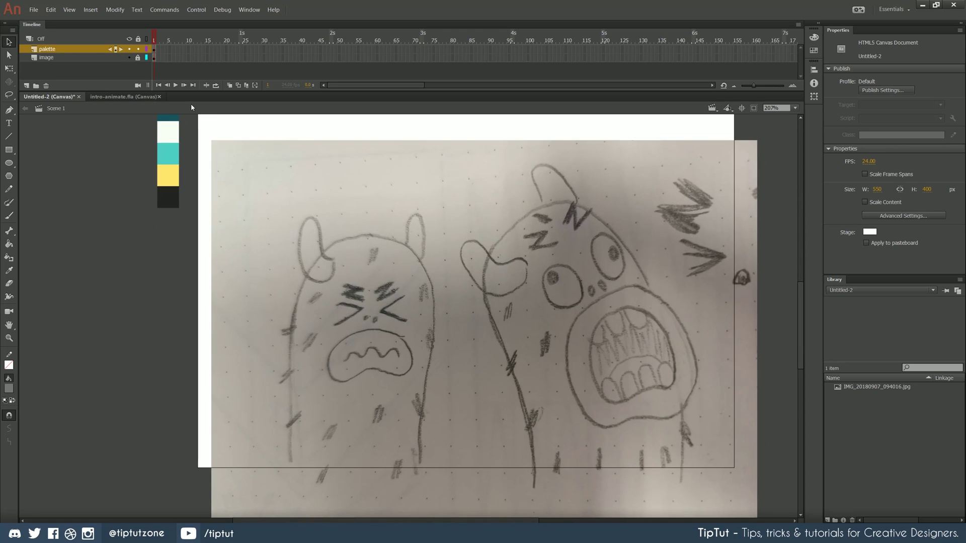
Add a layer named body above the palette layer and make its first frame active.
click(27, 86)
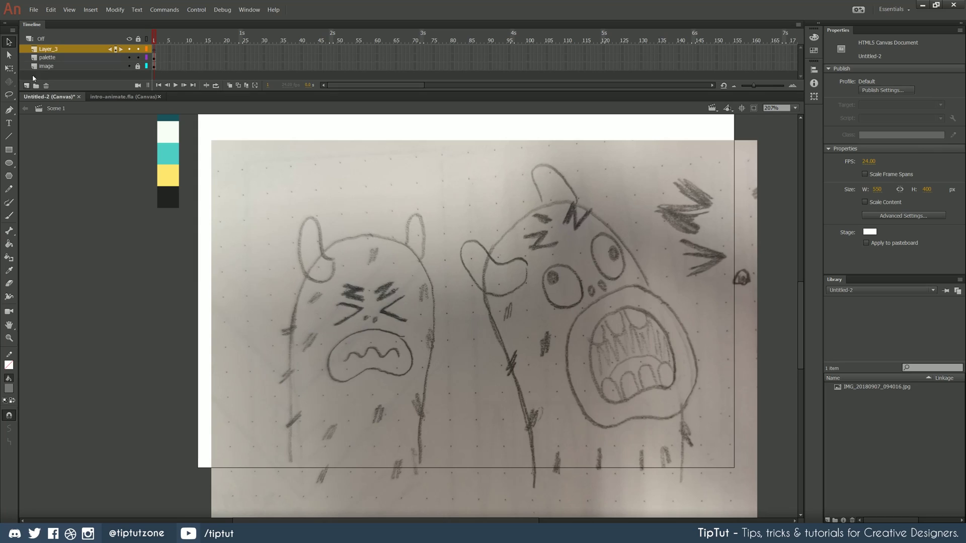
double_click(49, 48)
text(body)
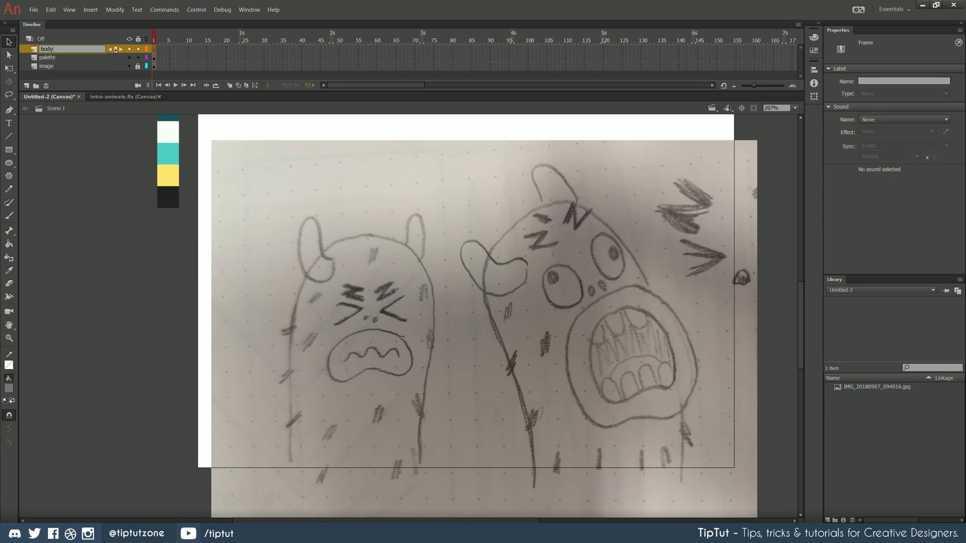
key(Return)
drag(129, 93, 129, 90)
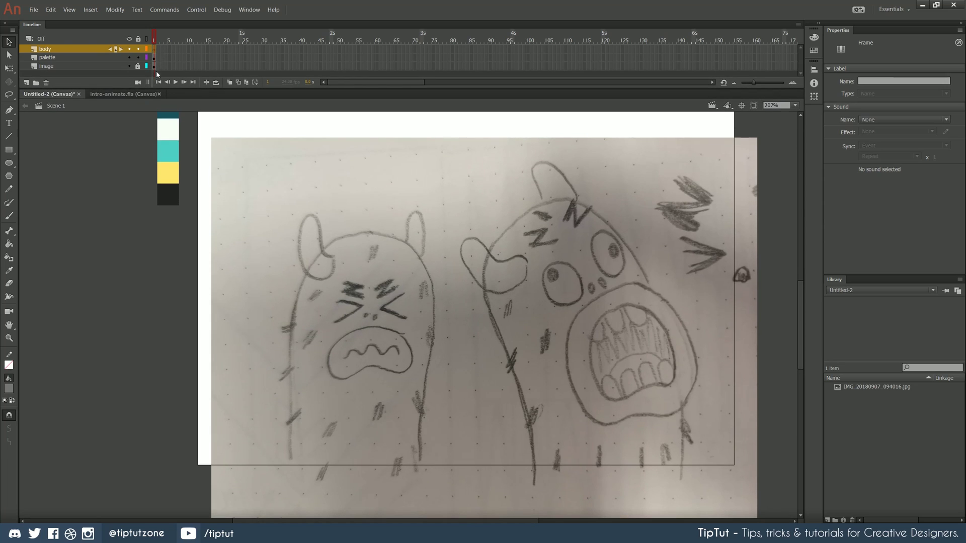
click(168, 49)
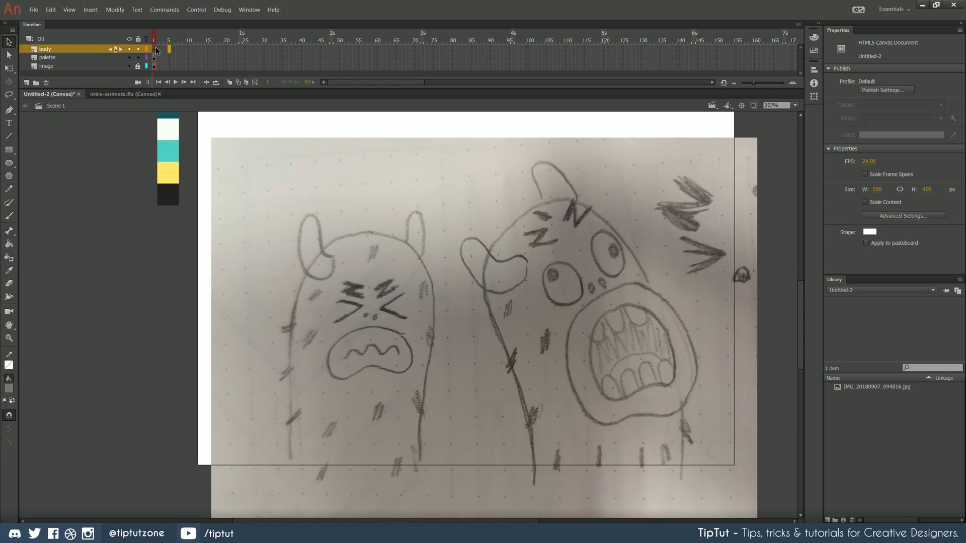
click(155, 50)
Sample the coral palette swatch as the fill colour for drawing with the Brush tool.
click(183, 203)
drag(191, 207, 183, 248)
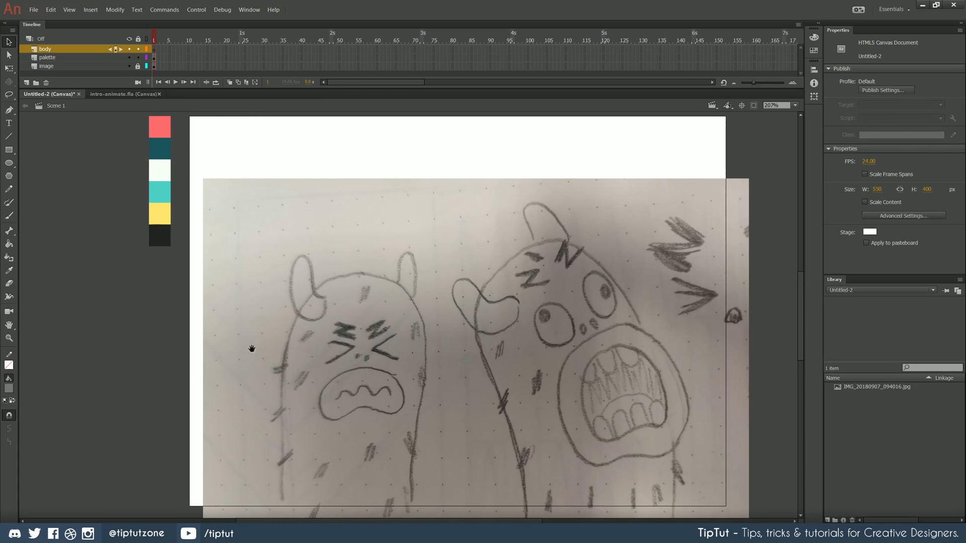
scroll(436, 243, down, 2)
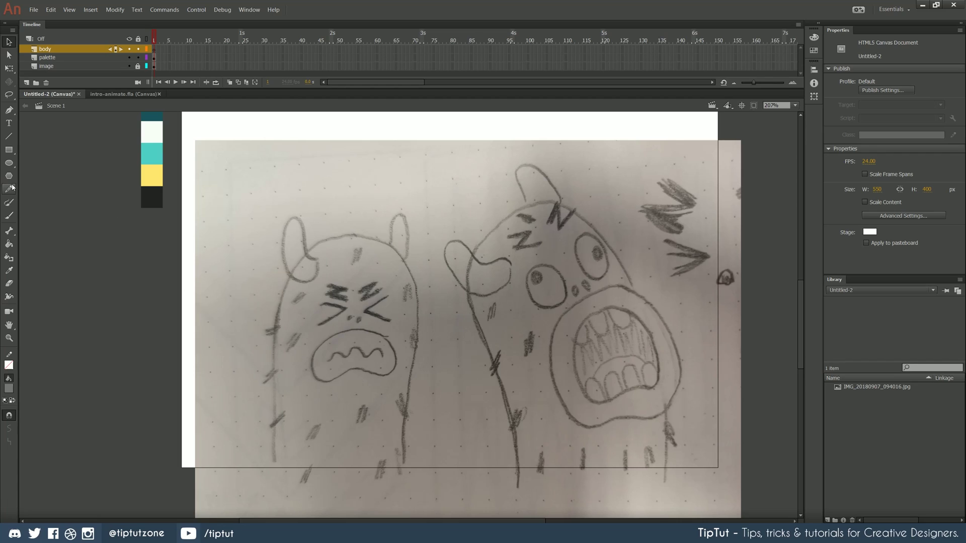
click(9, 215)
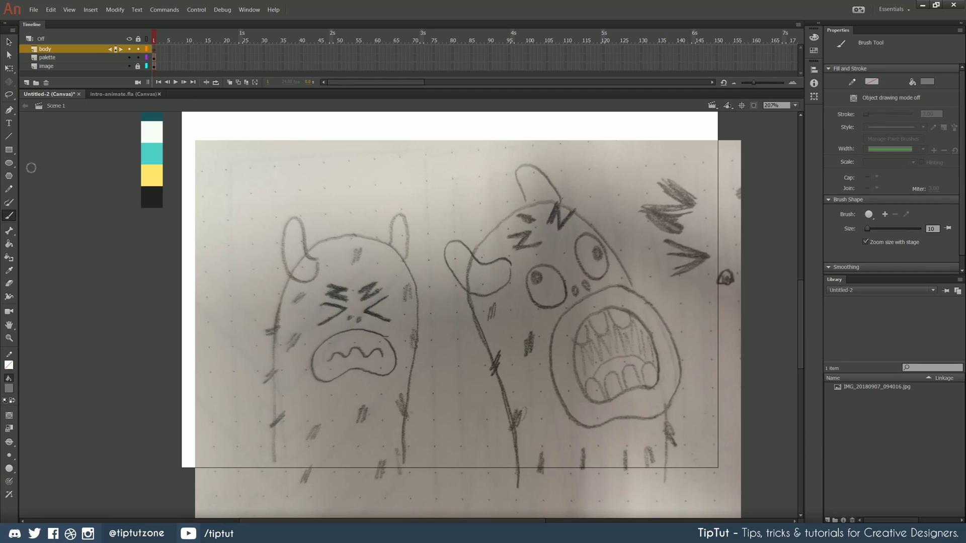
scroll(131, 243, up, 3)
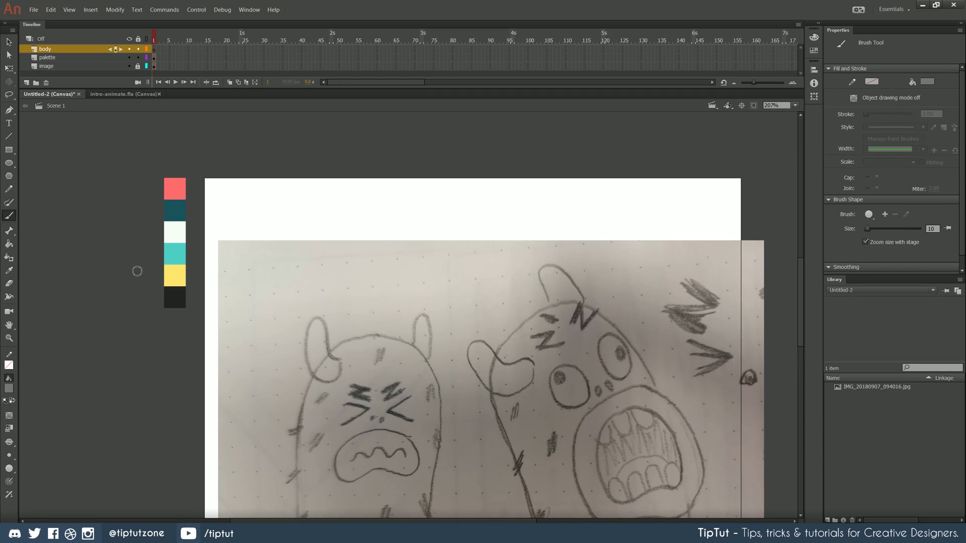
key(i)
click(179, 186)
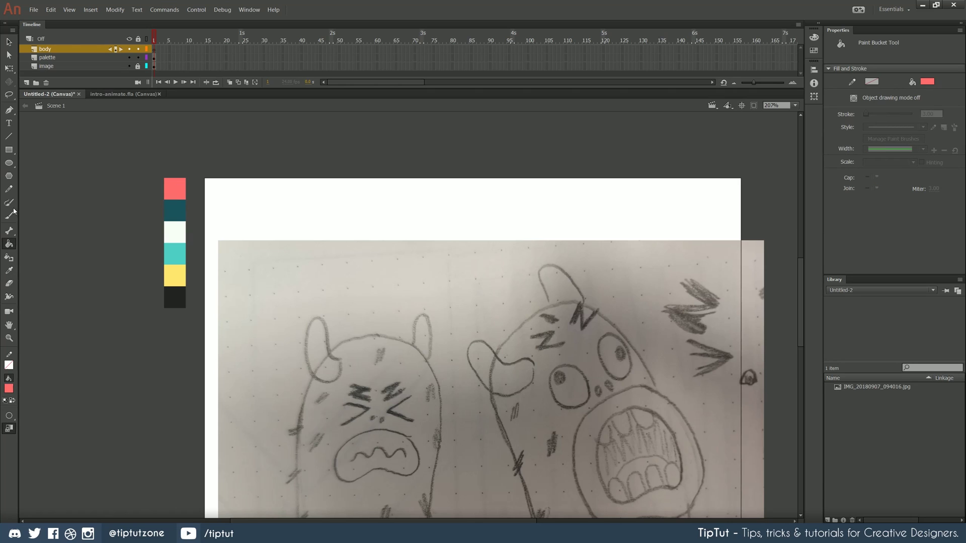
Brush a closed coral outline, about 166 × 257 px, around the smaller monster's body with a size 10 brush, and select it.
key(b)
drag(210, 358, 216, 303)
mouse_move(298, 487)
mouse_down()
mouse_move(298, 336)
mouse_move(320, 289)
mouse_move(357, 257)
mouse_move(411, 255)
mouse_move(443, 307)
mouse_move(428, 490)
mouse_move(300, 489)
mouse_up()
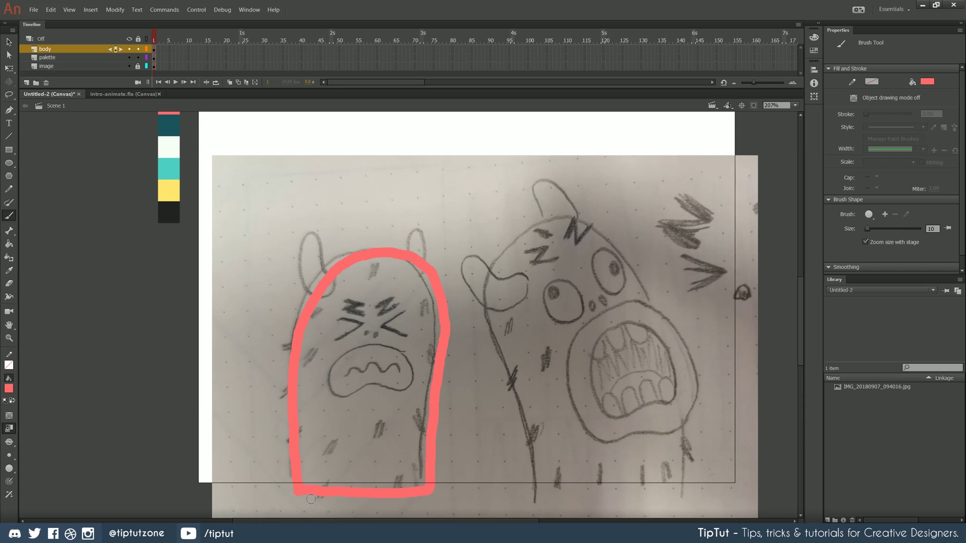
key(v)
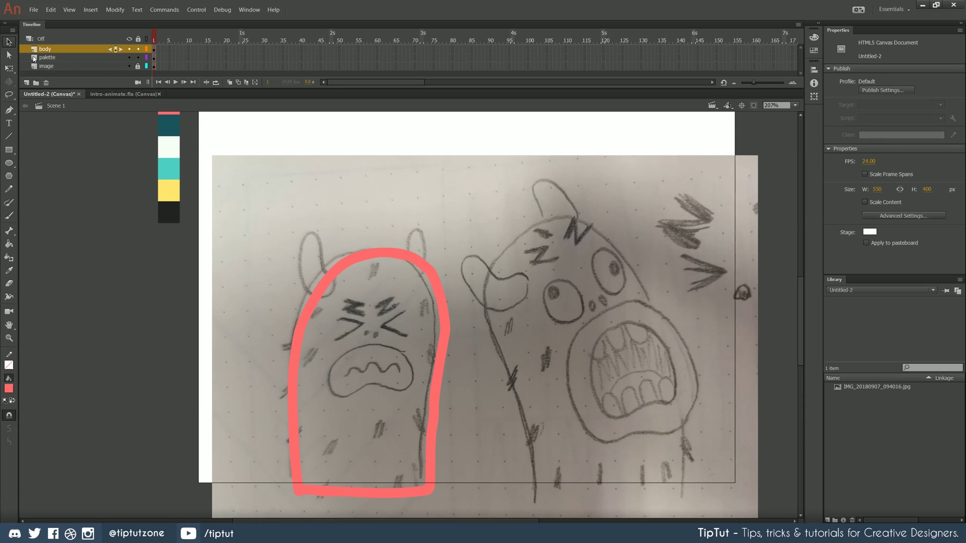
click(348, 265)
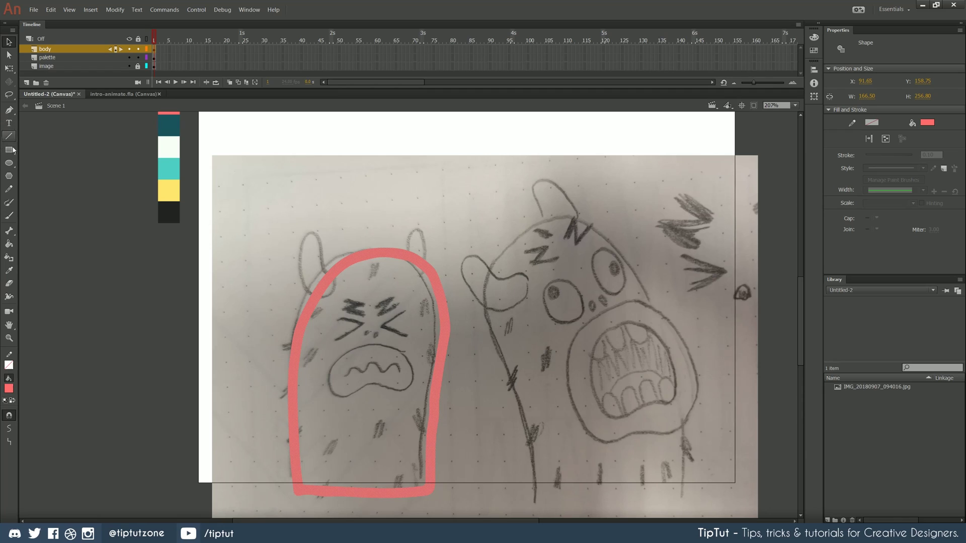
Fill the brushed body outline with coral and move the whole shape slightly up and left over the sketch.
click(9, 244)
click(355, 387)
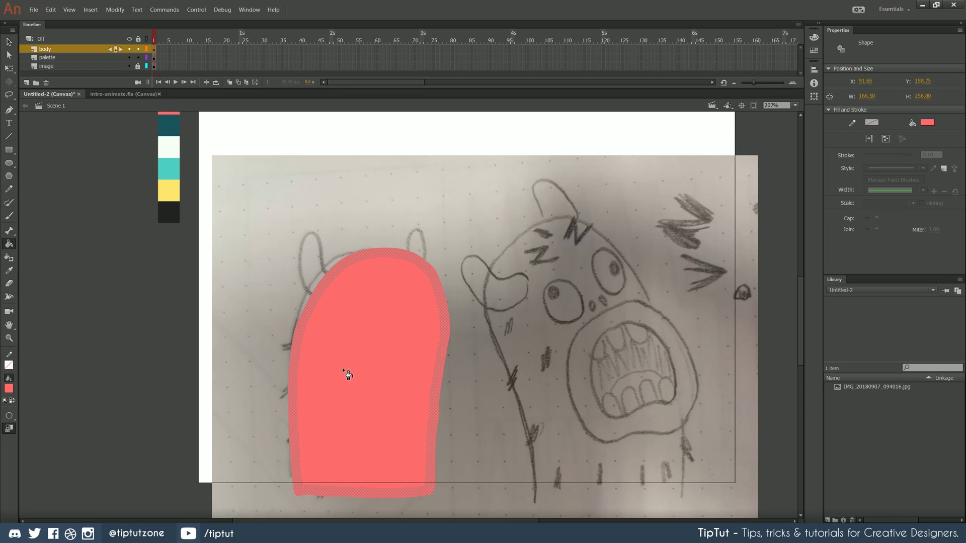
click(9, 41)
click(401, 390)
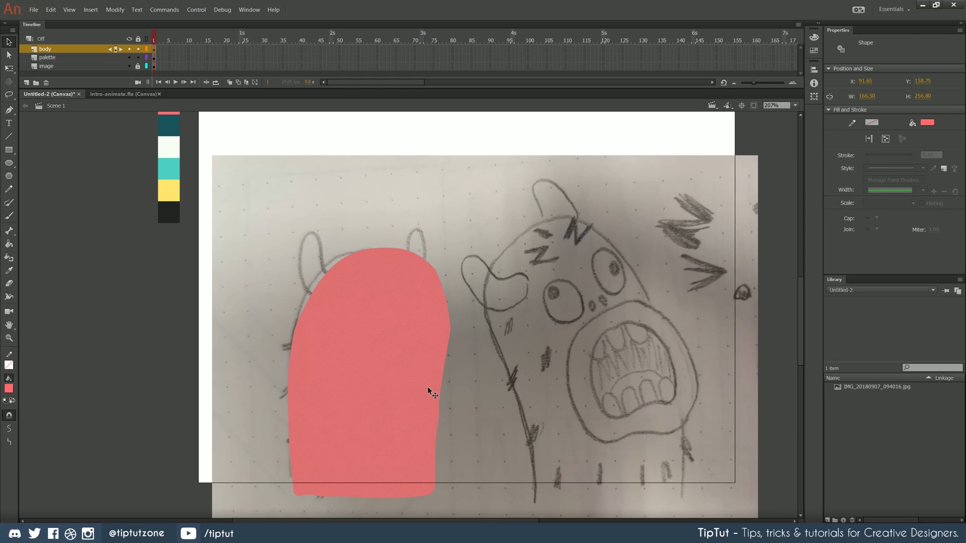
drag(425, 385, 382, 358)
click(189, 309)
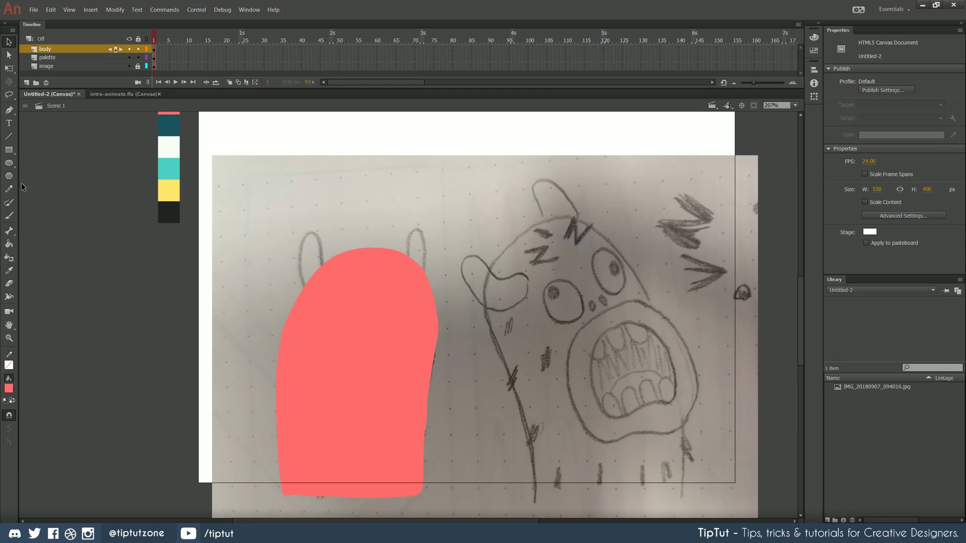
Brush freehand coral strokes across the body's sides so they merge with it, and delete the merged shape.
click(9, 215)
mouse_move(247, 349)
mouse_down()
mouse_move(247, 302)
mouse_move(303, 348)
mouse_move(317, 298)
mouse_up()
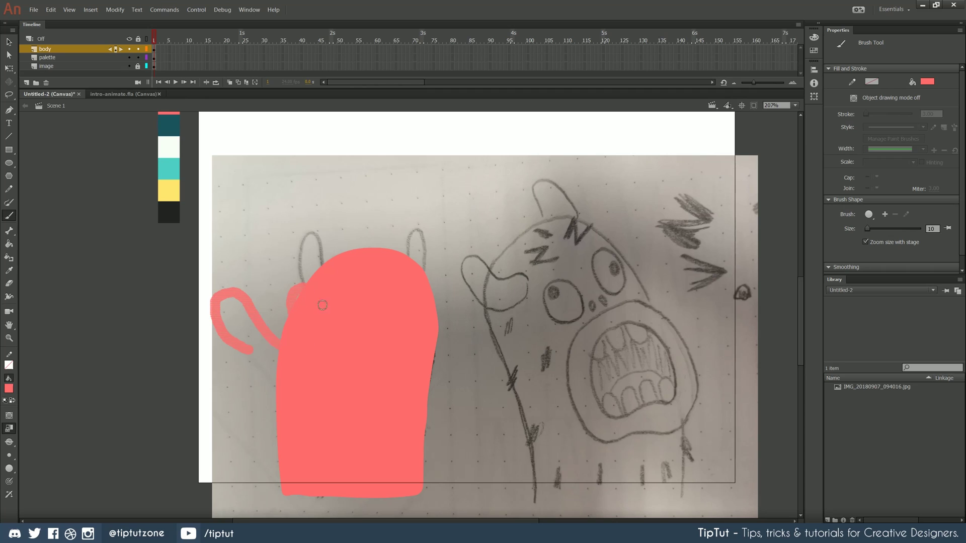
drag(442, 342, 556, 259)
click(9, 43)
click(340, 395)
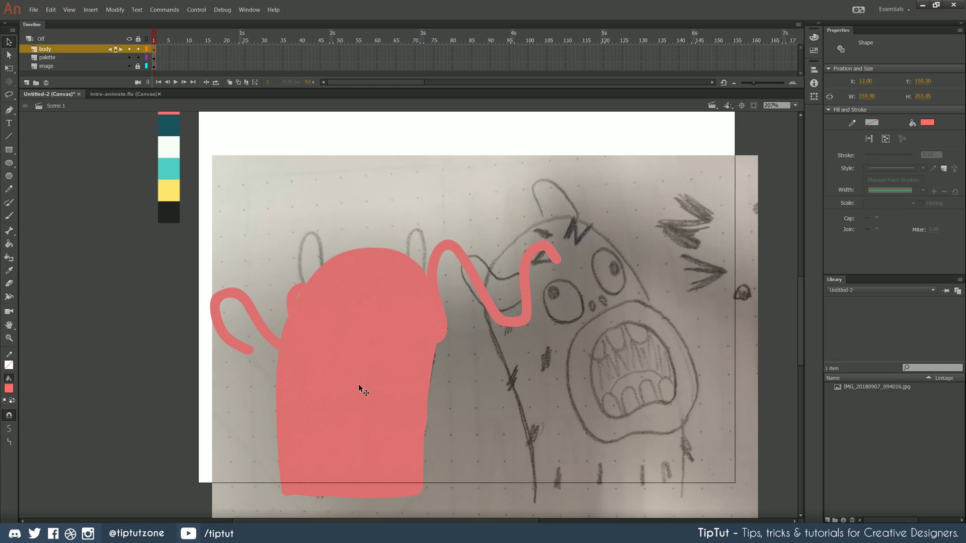
key(Delete)
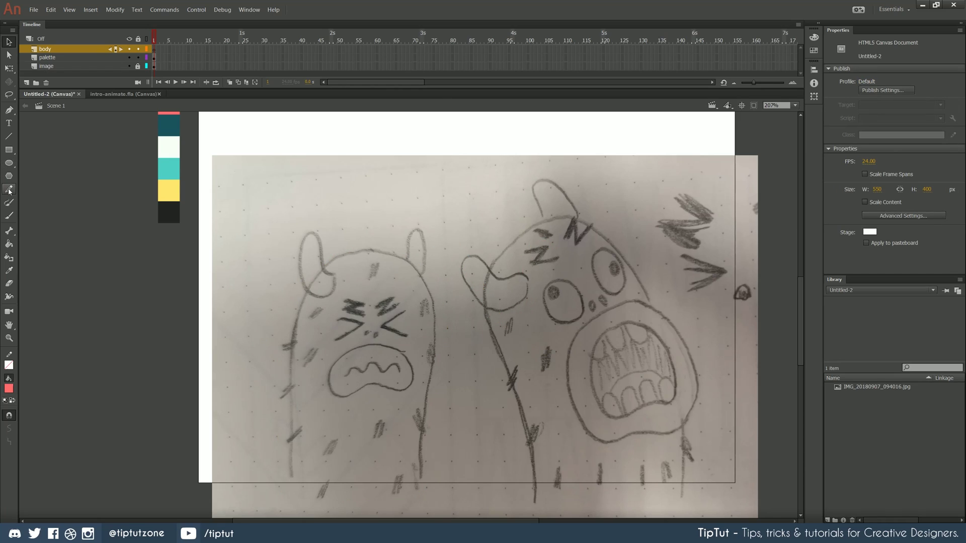
Turn on Object Drawing mode, brush two crossing coral strokes over the smaller monster as separate objects, and delete them.
click(9, 215)
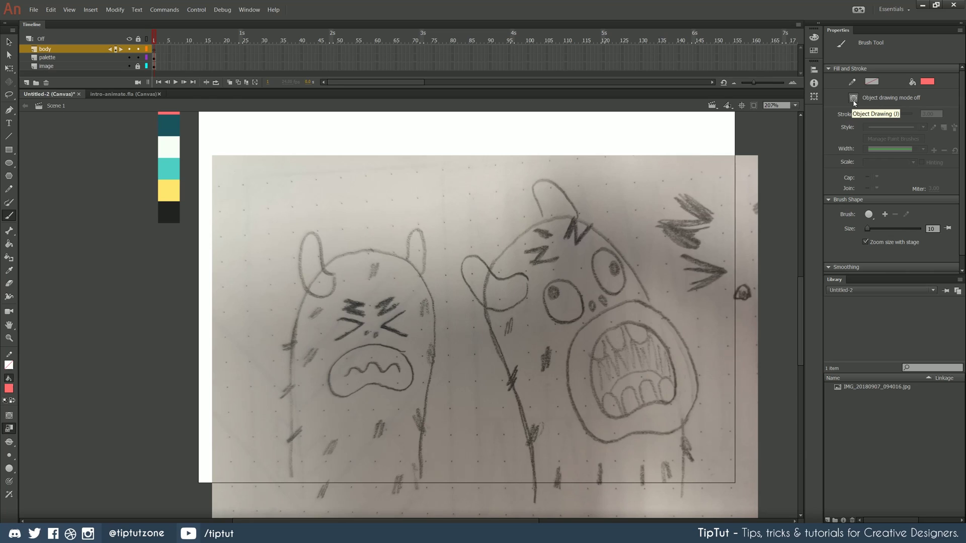
click(853, 99)
mouse_move(351, 281)
mouse_down()
mouse_move(346, 275)
mouse_move(254, 304)
mouse_move(250, 291)
mouse_up()
mouse_move(320, 326)
mouse_down()
mouse_move(305, 298)
mouse_move(274, 274)
mouse_move(272, 241)
mouse_up()
click(9, 42)
click(302, 313)
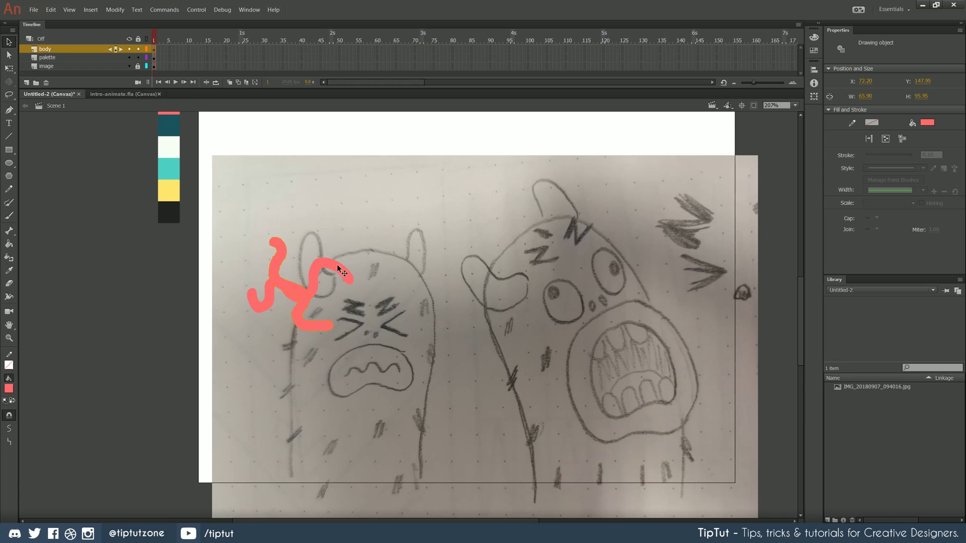
key(Delete)
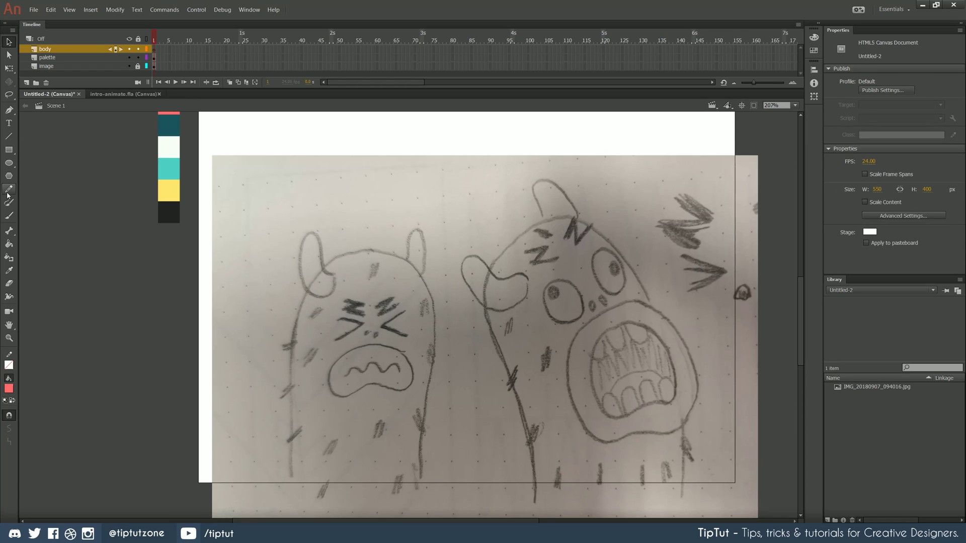
Brush two crossing coral strokes with Object Drawing mode off and delete the merged shape.
click(9, 215)
mouse_move(290, 334)
mouse_down()
mouse_move(322, 314)
mouse_move(299, 246)
mouse_up()
mouse_move(350, 309)
mouse_down()
mouse_move(322, 288)
mouse_move(260, 312)
mouse_move(241, 289)
mouse_up()
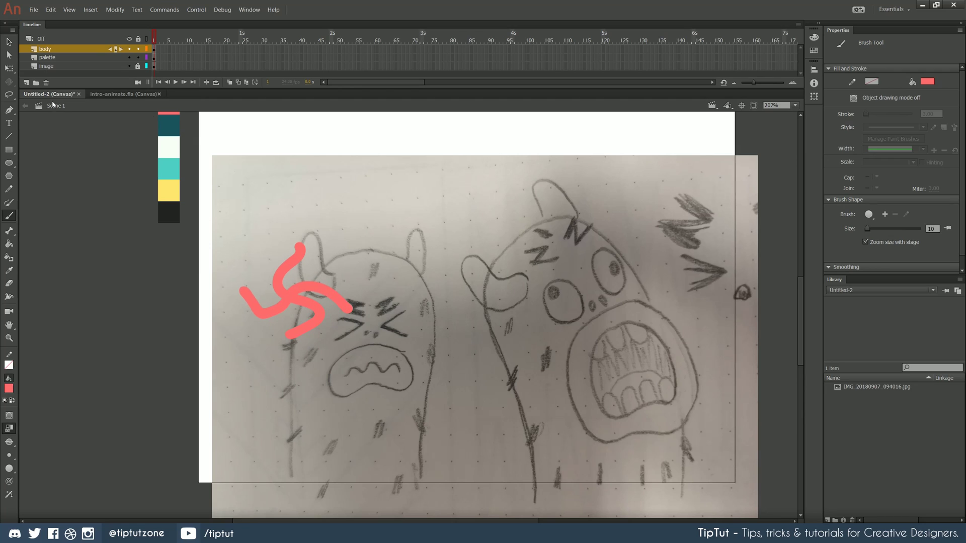
click(9, 42)
click(289, 312)
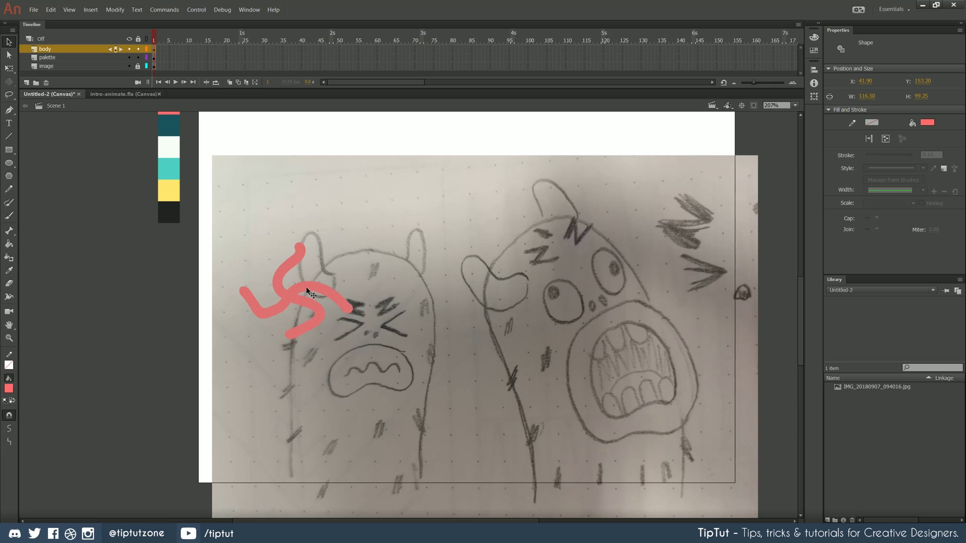
key(Delete)
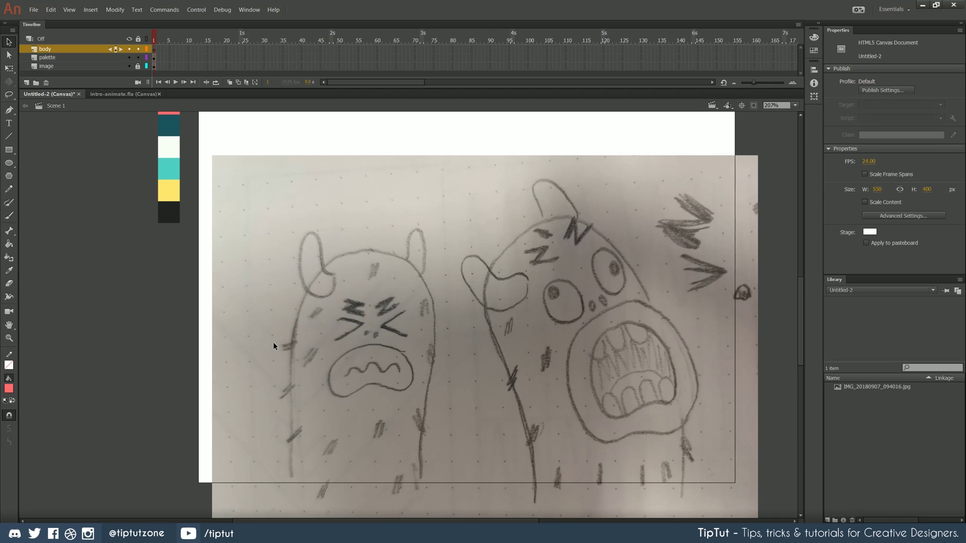
Draw a closed, straight-sided four-point test shape with the Pen tool above the smaller monster.
drag(399, 223, 392, 232)
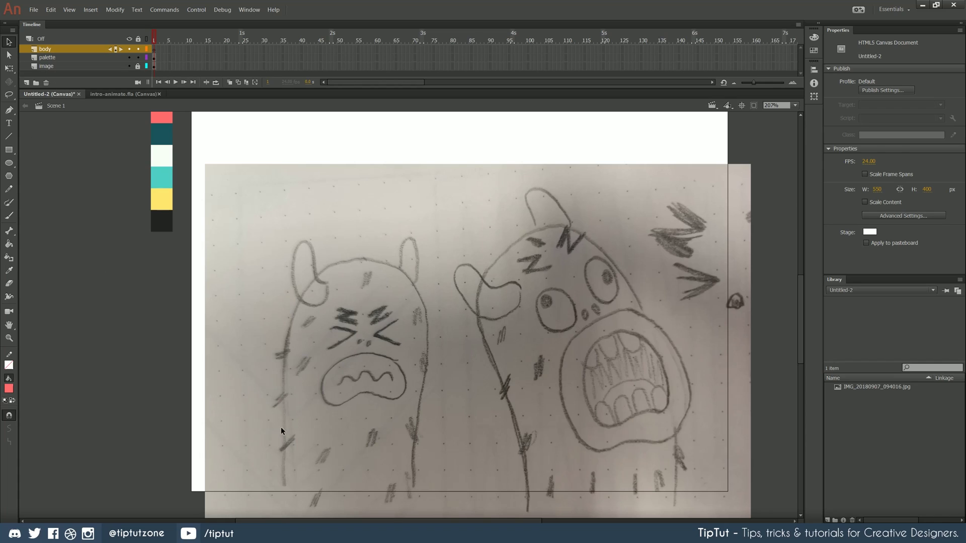
click(10, 115)
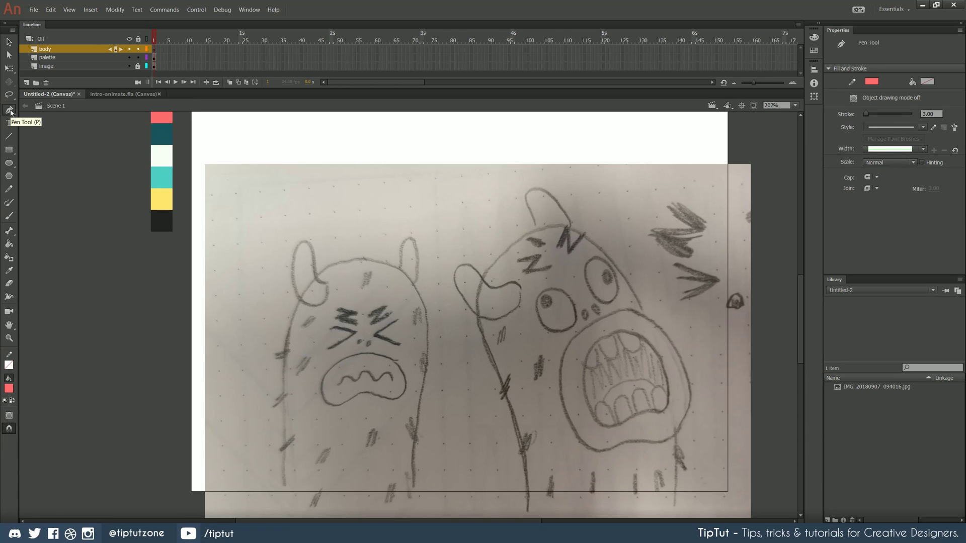
click(230, 197)
click(354, 187)
click(201, 358)
click(229, 223)
click(231, 198)
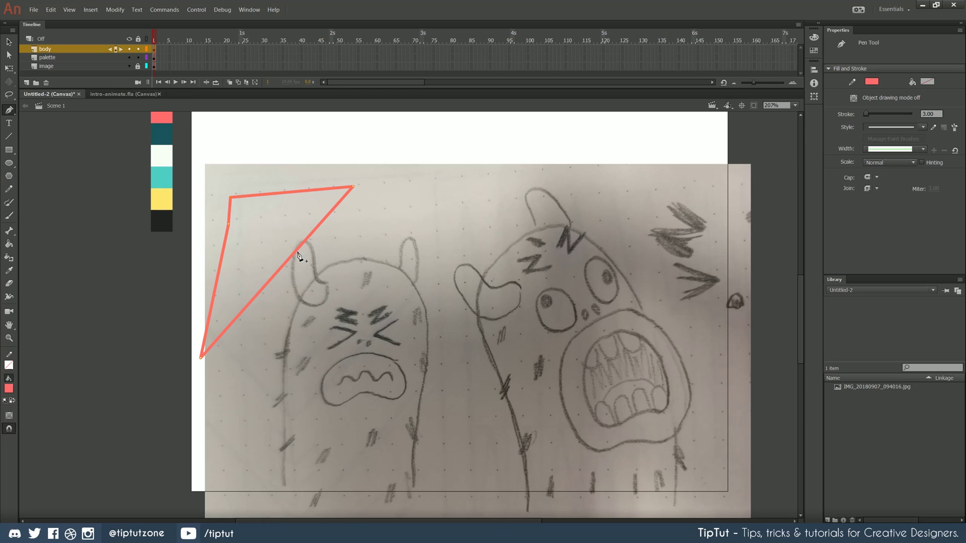
Draw a second Pen test path with curved segments between the two monster heads.
mouse_move(439, 187)
mouse_down()
mouse_move(484, 188)
mouse_move(501, 201)
mouse_up()
click(437, 274)
click(344, 294)
click(376, 228)
Delete all segments of both Pen test paths.
key(v)
click(226, 234)
key(Delete)
click(376, 232)
shift+click(389, 282)
key(Delete)
drag(525, 404, 186, 154)
key(Delete)
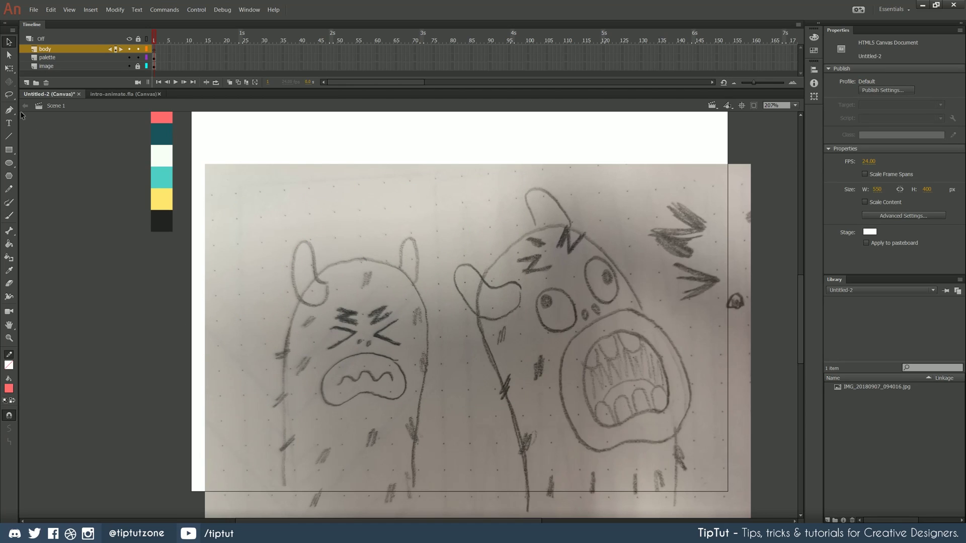
Trace the smaller monster's body with the Pen tool as a closed coral outline, 3 px stroke, about 156 × 255 px.
key(p)
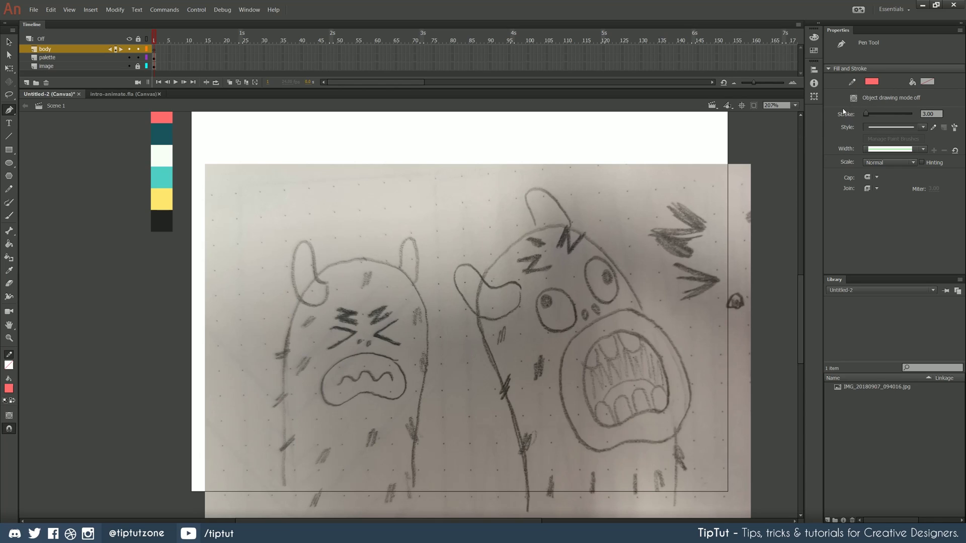
drag(337, 365, 367, 319)
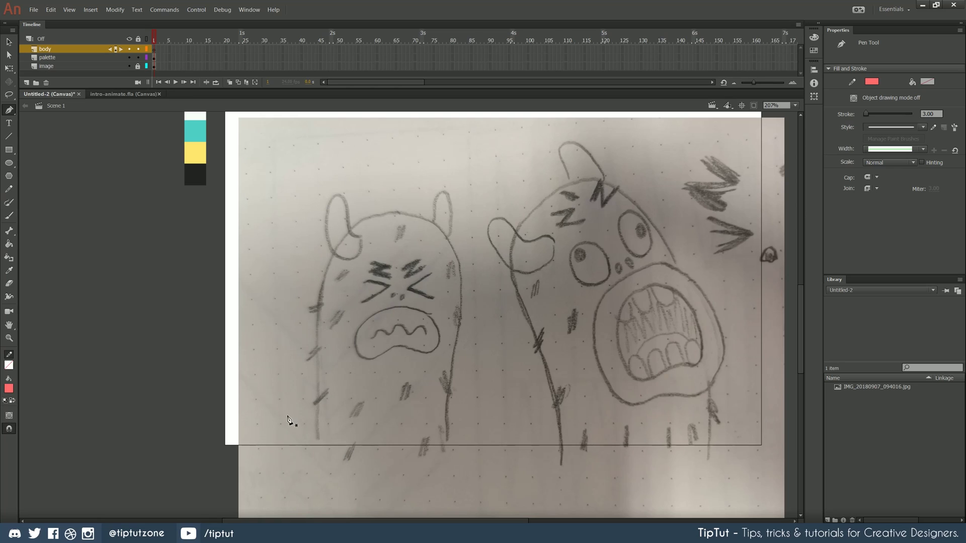
click(319, 455)
drag(328, 260, 353, 196)
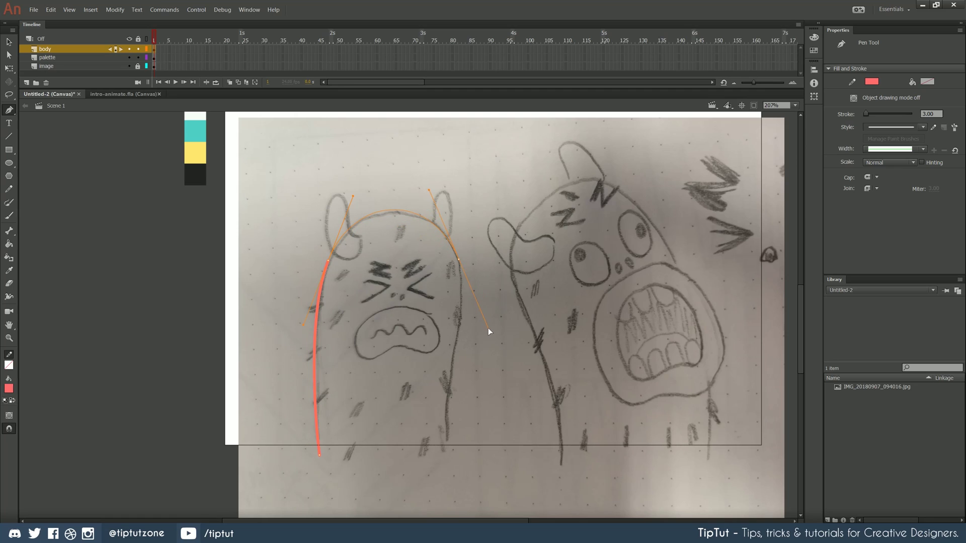
drag(485, 331, 485, 330)
drag(451, 457, 457, 473)
drag(420, 459, 395, 464)
click(319, 455)
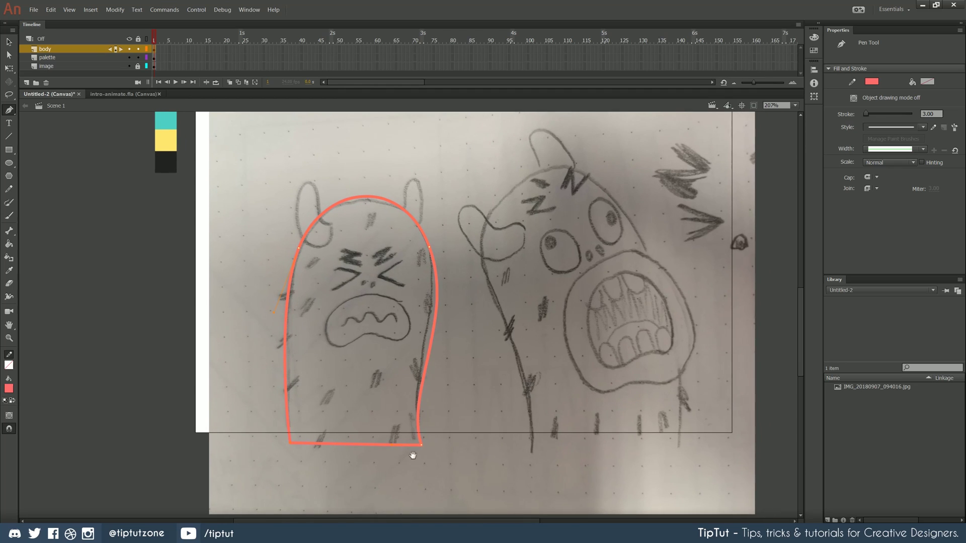
Draw a short open Pen curve beside the traced body and delete it.
drag(235, 298, 241, 328)
click(181, 298)
click(9, 42)
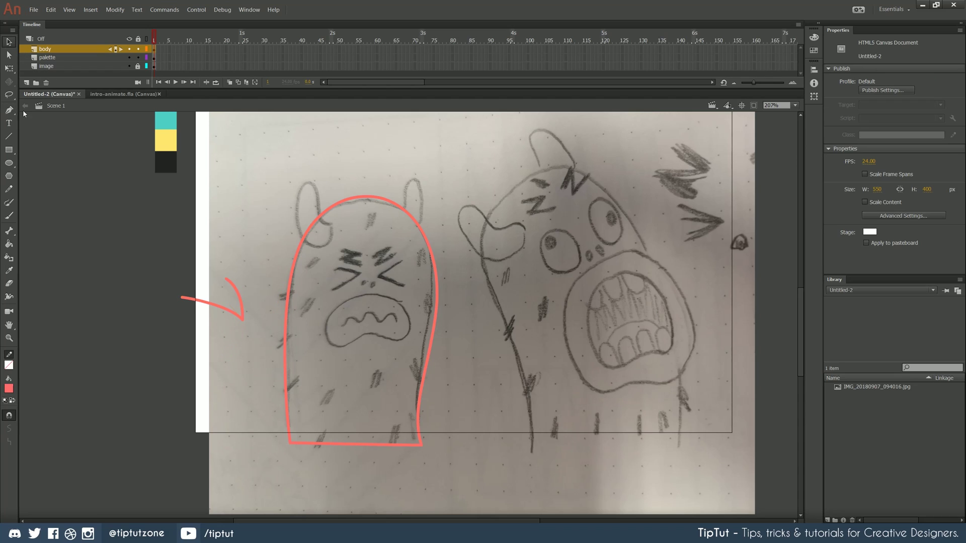
drag(255, 338, 165, 249)
key(Delete)
Select the traced body's outline and fill its interior with coral using the Paint Bucket tool.
drag(220, 294, 236, 312)
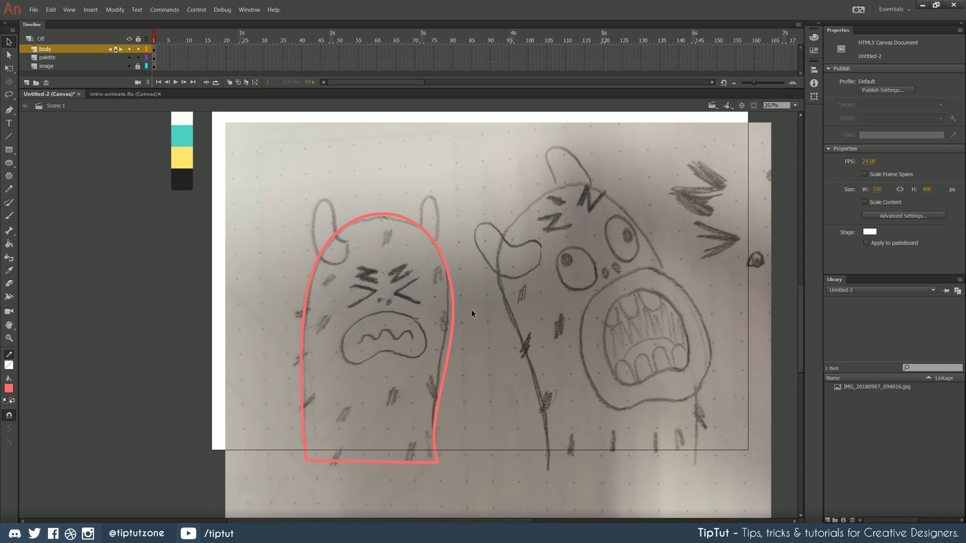
double_click(356, 220)
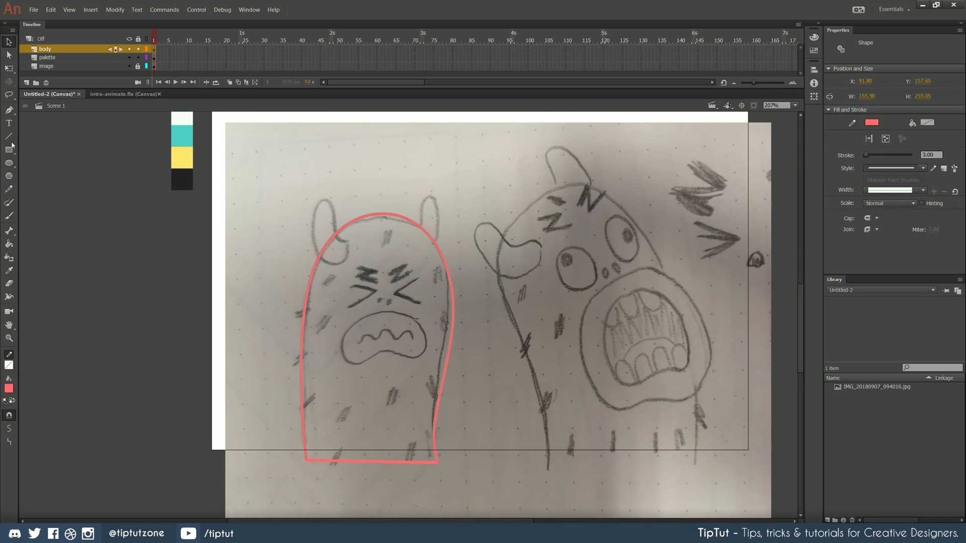
click(9, 244)
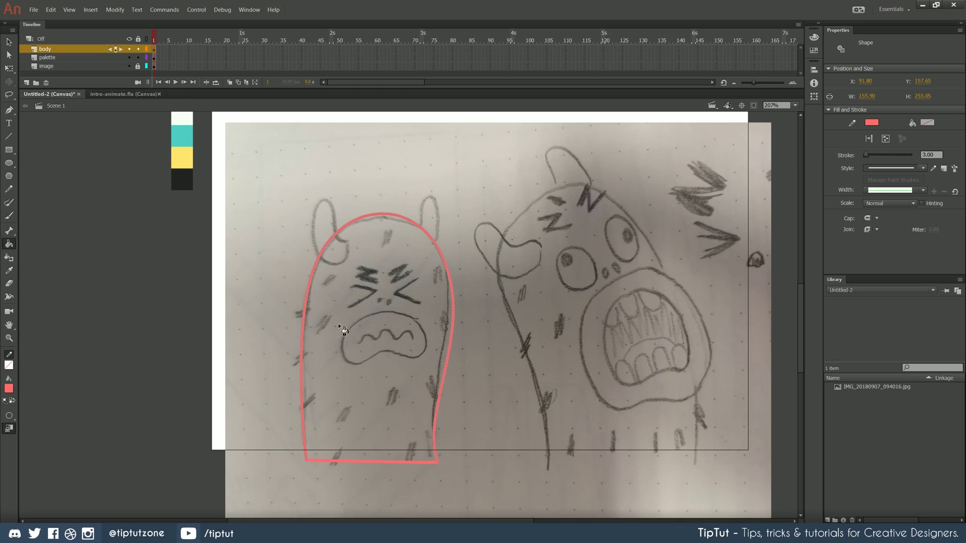
click(340, 331)
click(9, 41)
click(158, 279)
Select the body's fill and its stroke separately to compare the fill and stroke properties of each.
click(391, 340)
click(438, 244)
click(415, 270)
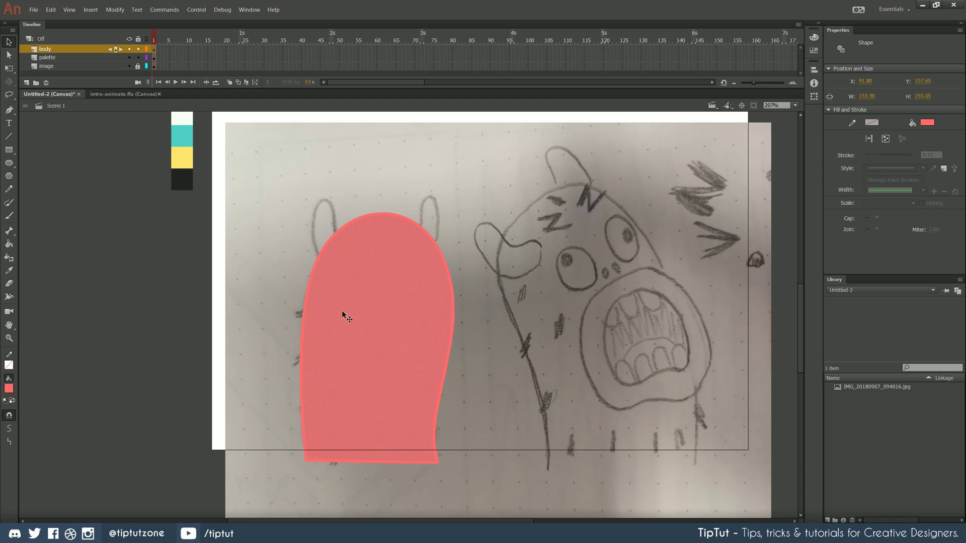
click(441, 223)
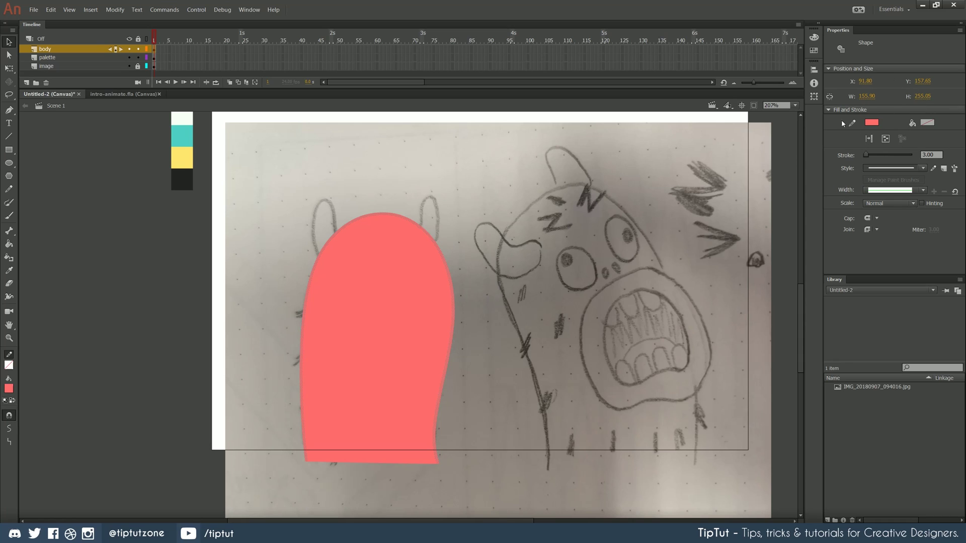
click(434, 293)
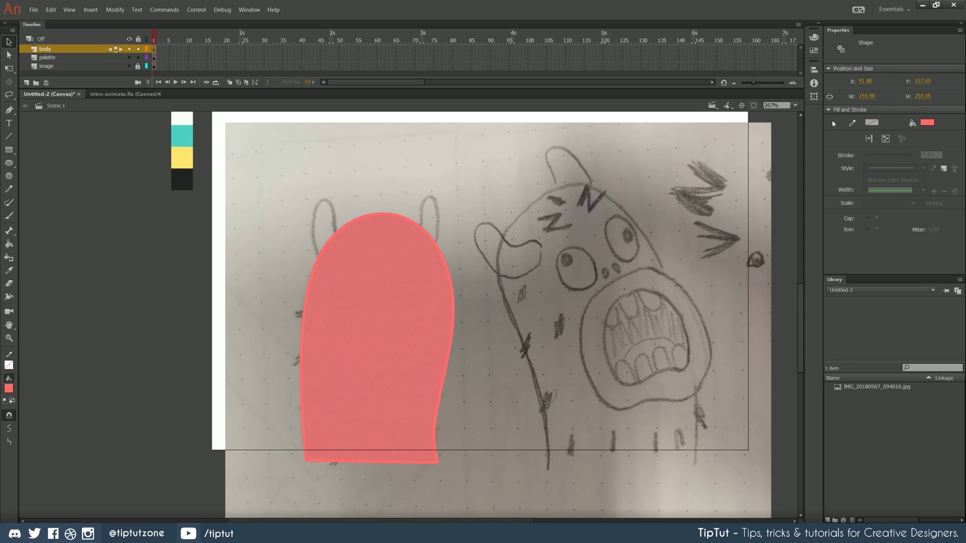
click(308, 224)
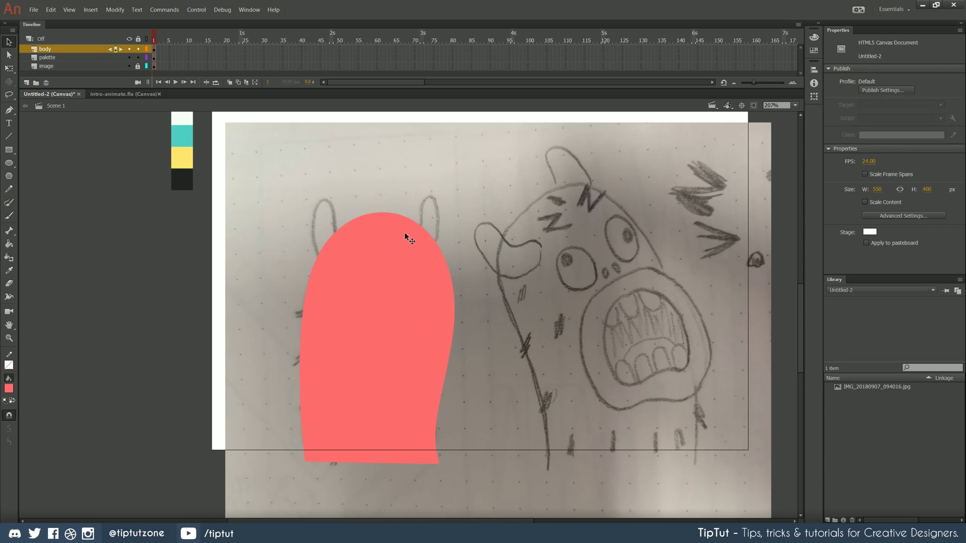
Try the body shape without its stroke, and delete the coral fill so only the 3 px outline is kept.
click(329, 235)
click(154, 369)
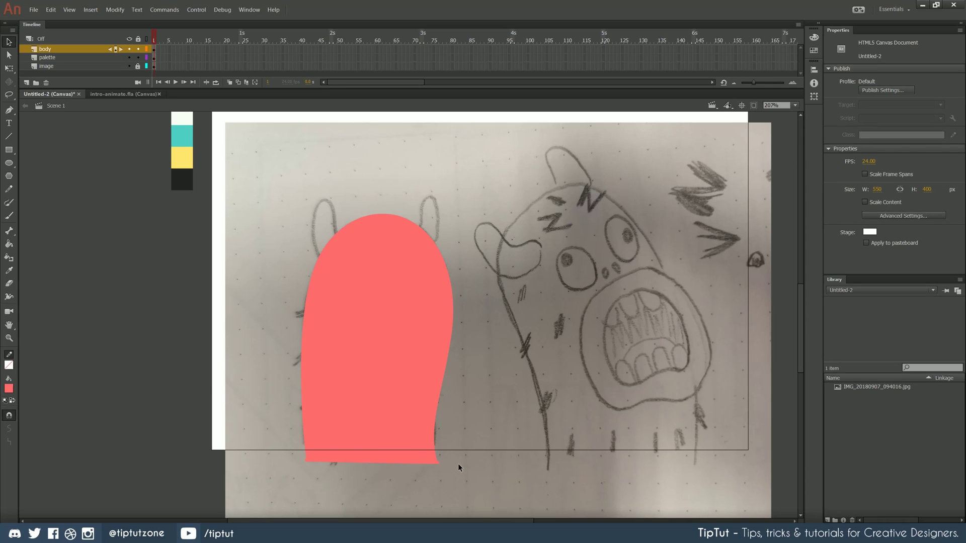
click(422, 463)
click(255, 354)
click(319, 461)
click(389, 474)
click(393, 370)
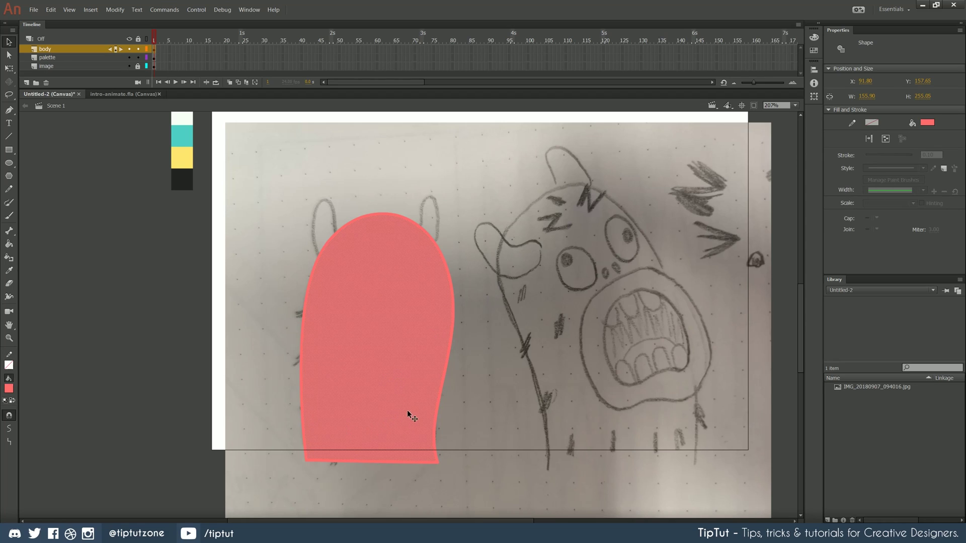
key(Delete)
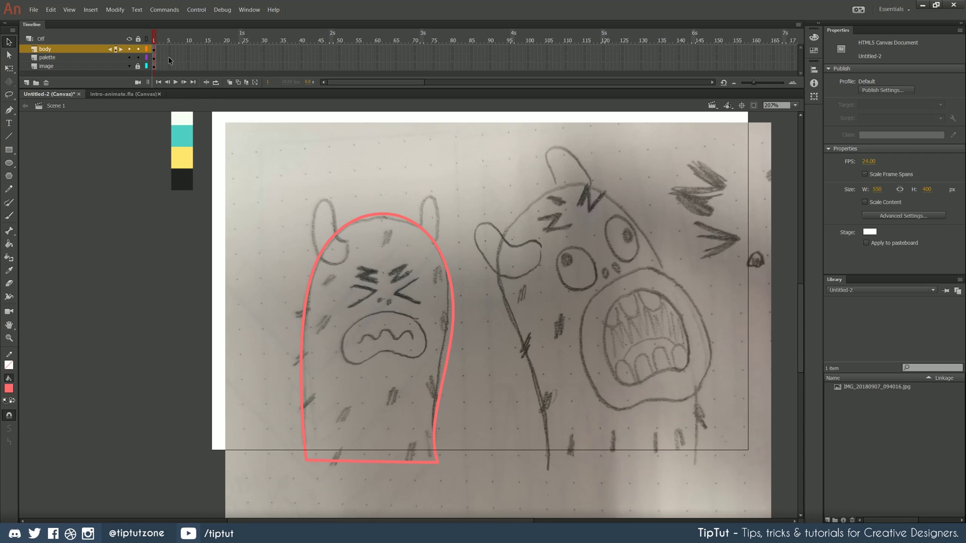
Play the finished animation in intro-animate.fla as a loop over frames 1 to 24 and return to the Untitled-2 document.
click(125, 96)
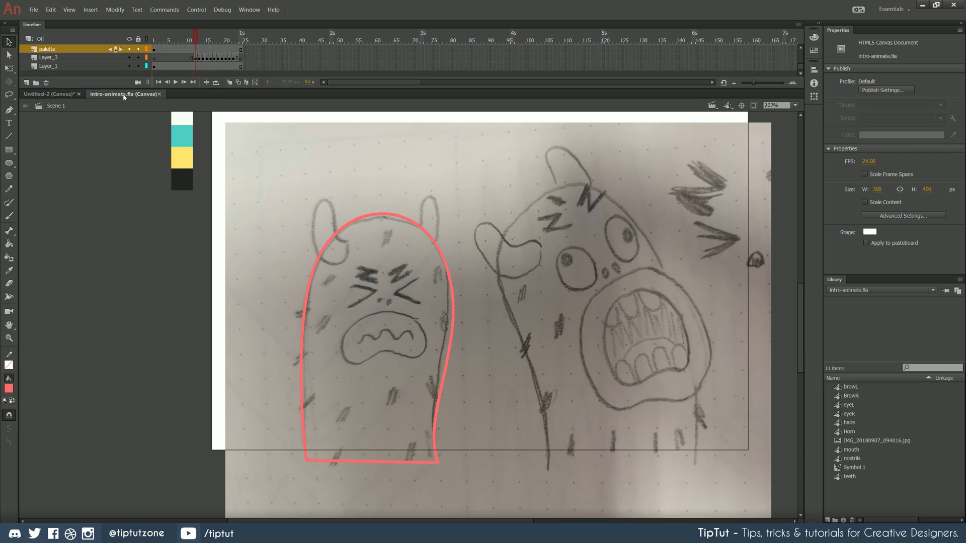
click(154, 49)
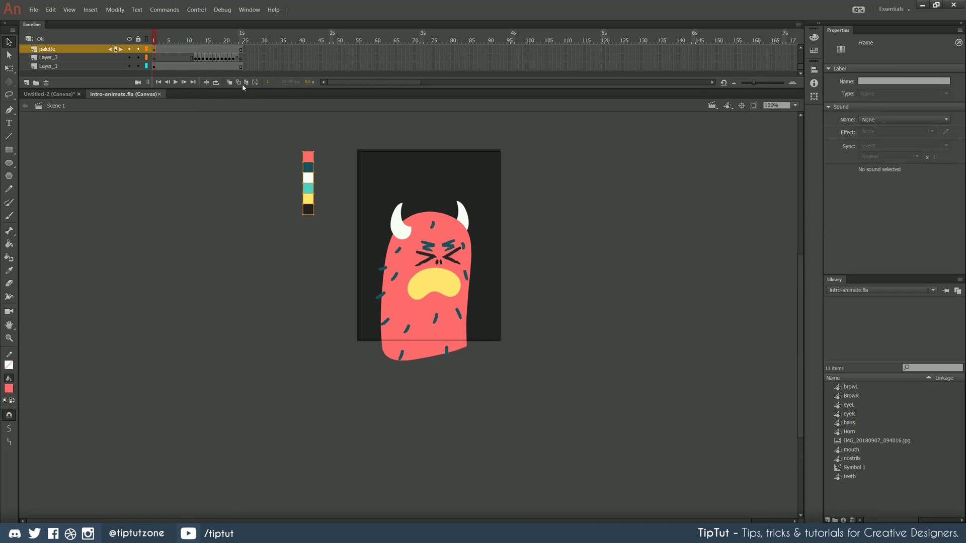
click(216, 83)
drag(182, 34, 240, 34)
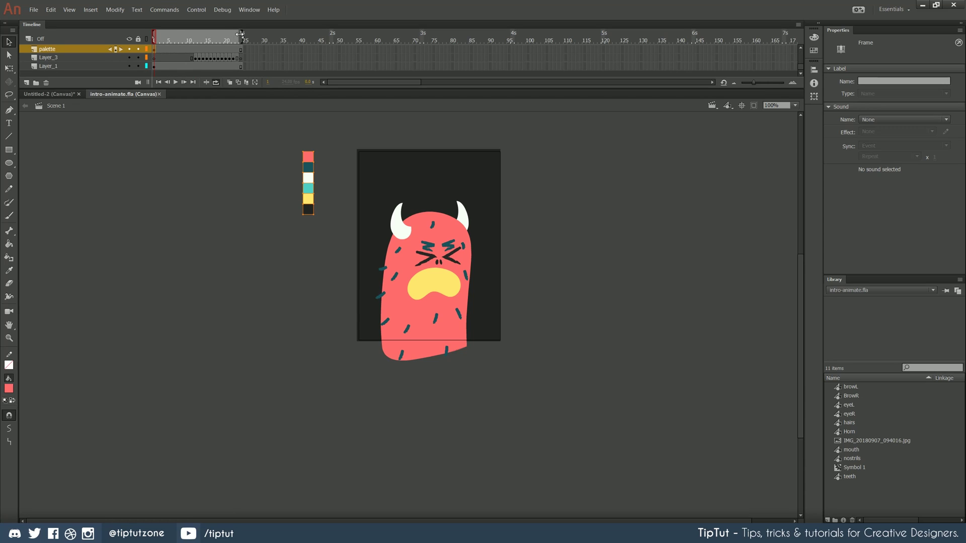
key(Return)
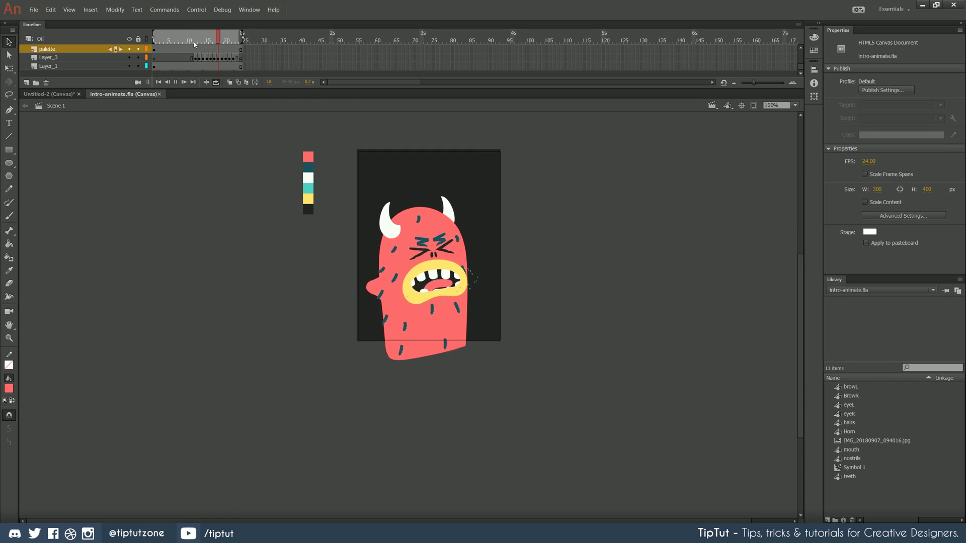
click(176, 82)
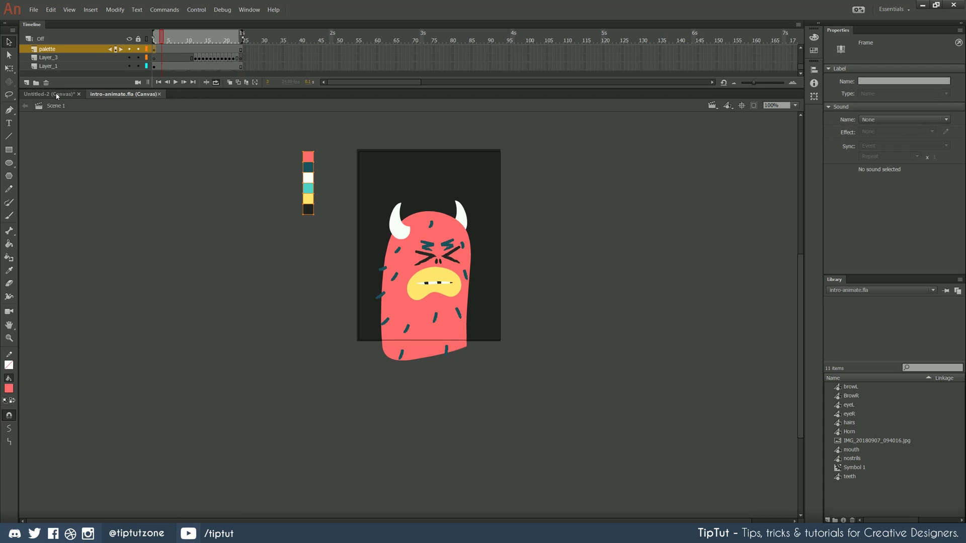
click(58, 95)
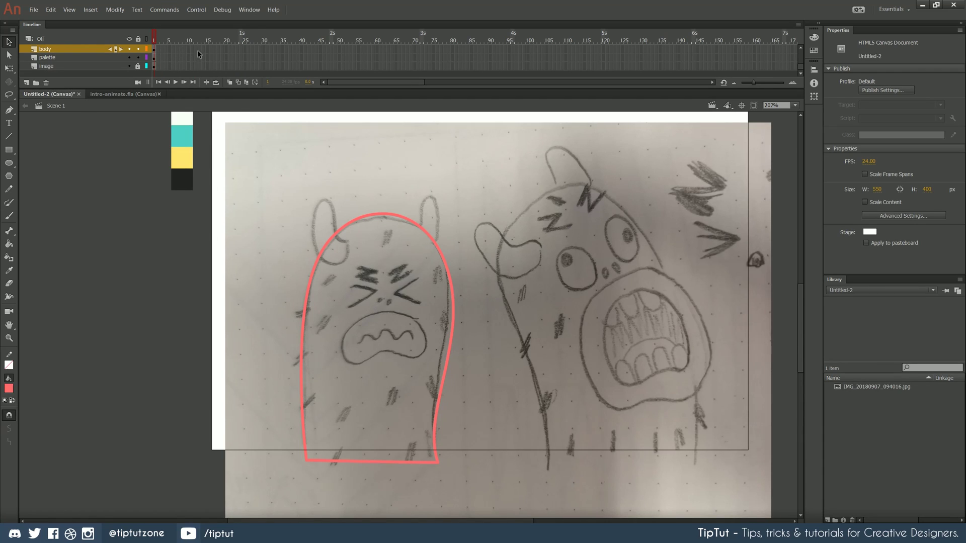
Insert a keyframe at frame 24 on the body layer to repeat the body outline at one second.
click(244, 48)
click(241, 49)
key(F5)
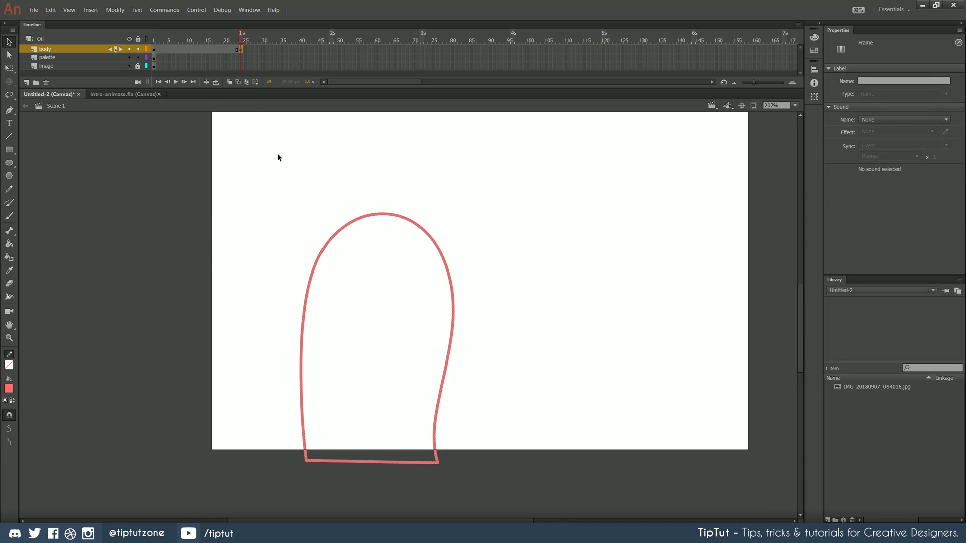
Check which layers are visible between frames 1 and 24 by scrubbing and playing the timeline.
scroll(287, 221, up, 2)
scroll(295, 233, down, 2)
mouse_move(230, 51)
mouse_down()
mouse_move(181, 50)
mouse_move(224, 51)
mouse_up()
drag(165, 50, 228, 52)
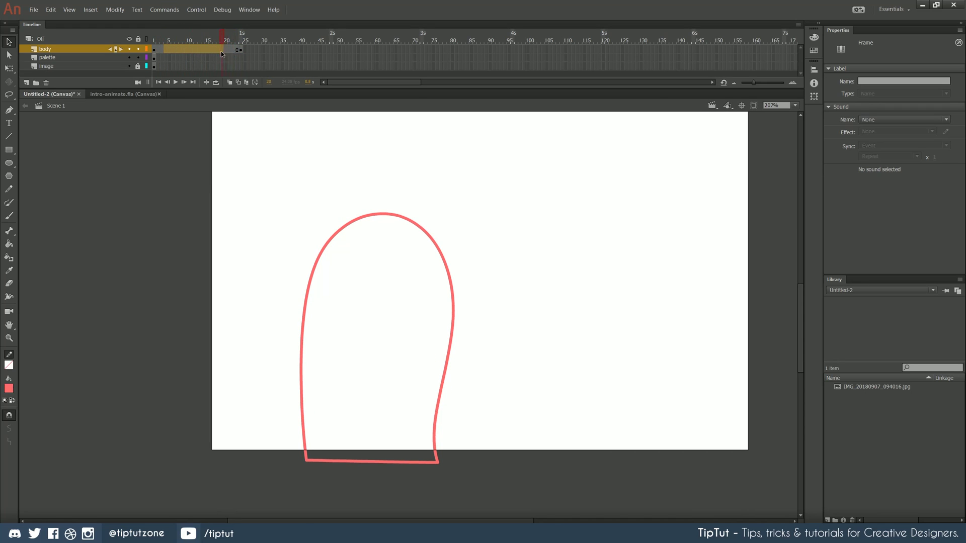
click(153, 50)
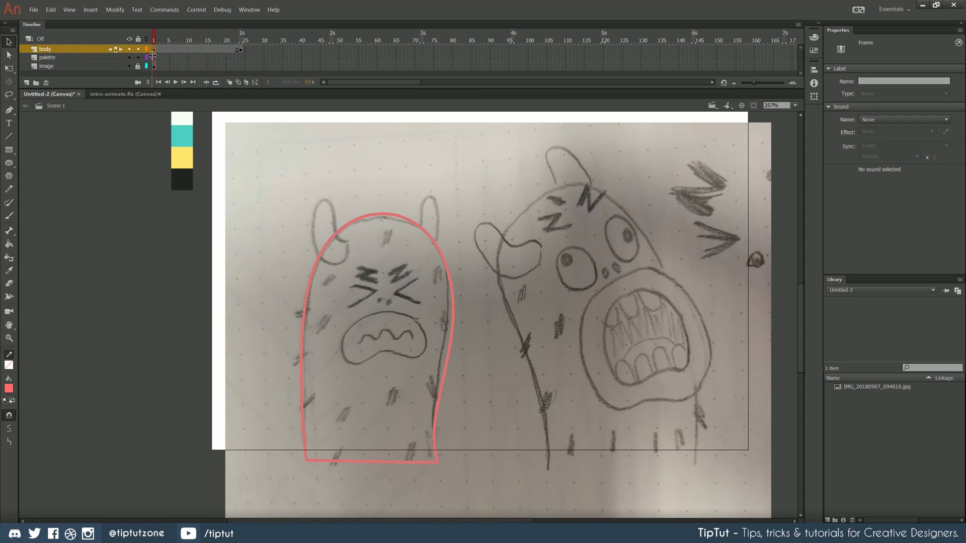
click(228, 58)
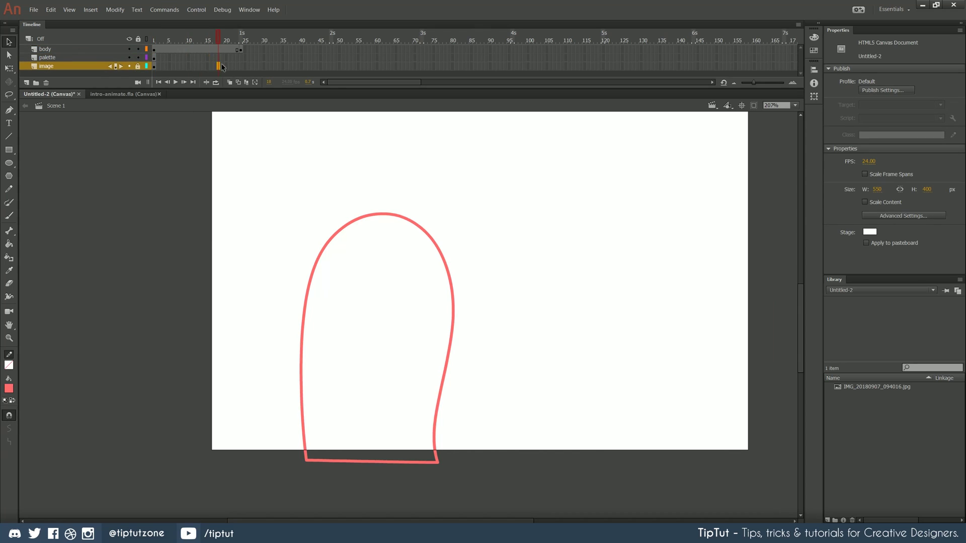
click(154, 49)
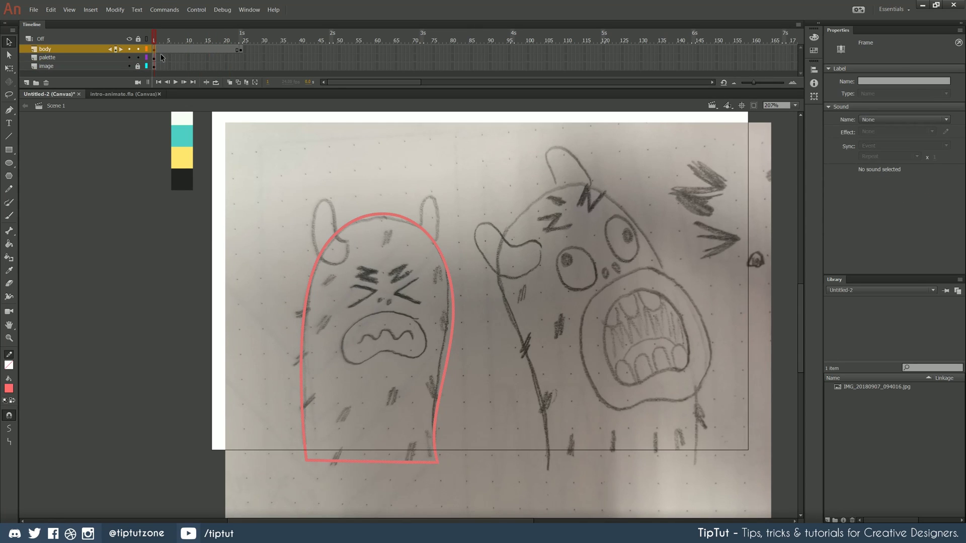
key(Return)
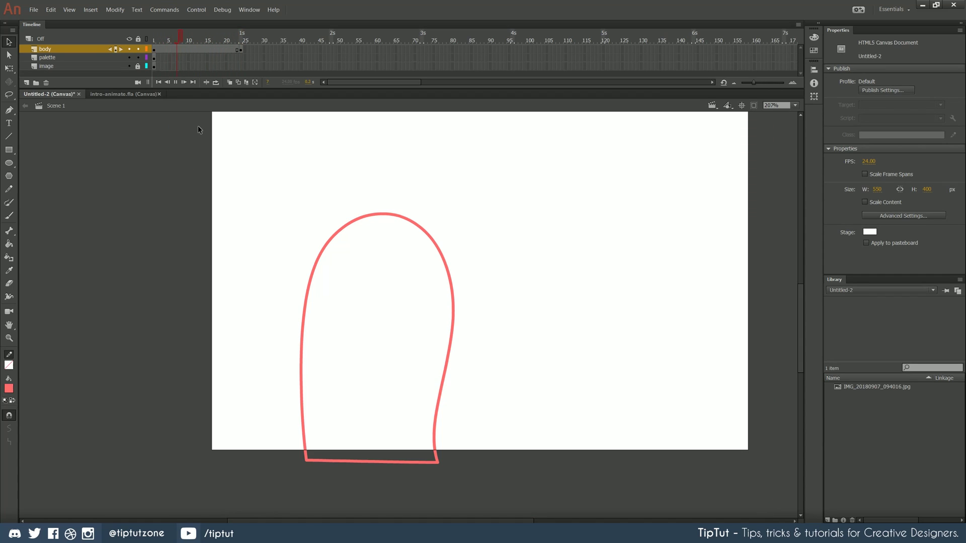
Extend the palette and image layers to frame 24 so the swatches and sketch span the whole animation.
click(241, 61)
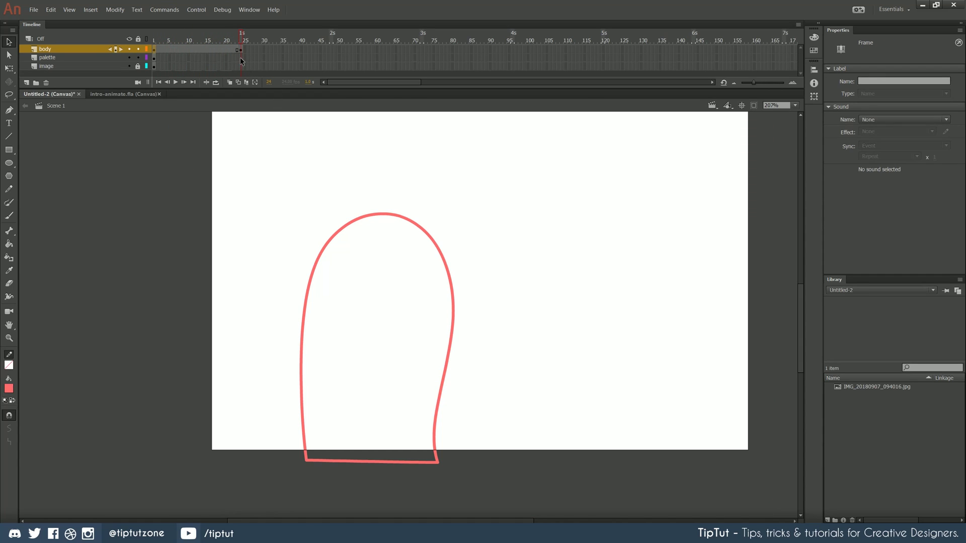
click(241, 68)
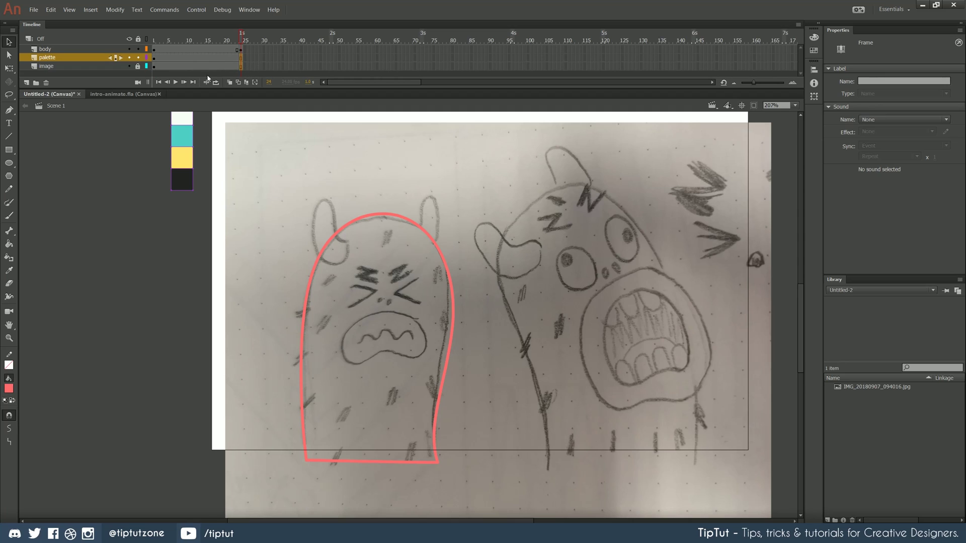
mouse_move(225, 58)
mouse_down()
mouse_move(160, 60)
mouse_move(231, 55)
mouse_move(221, 59)
mouse_up()
click(302, 226)
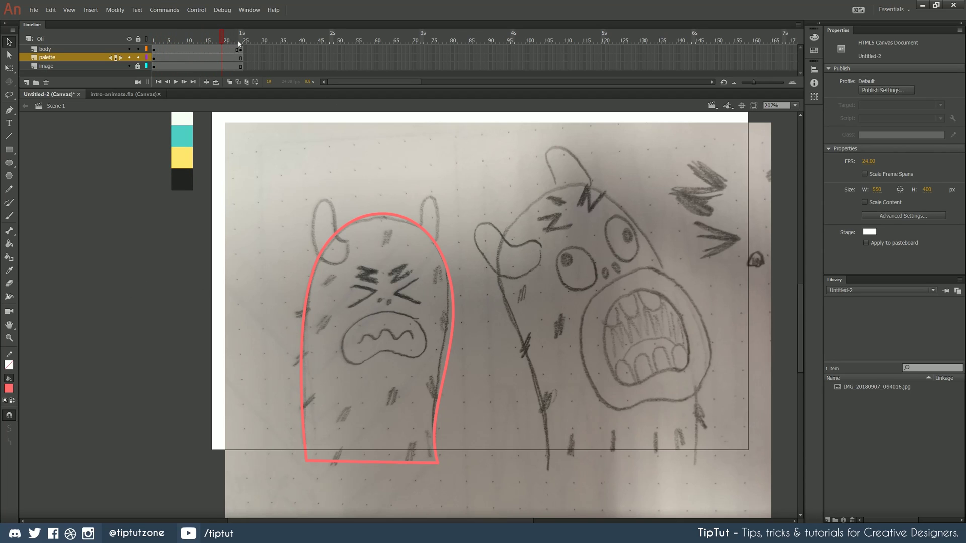
Insert a blank keyframe at frame 13 on the body layer and turn on onion skinning.
click(239, 49)
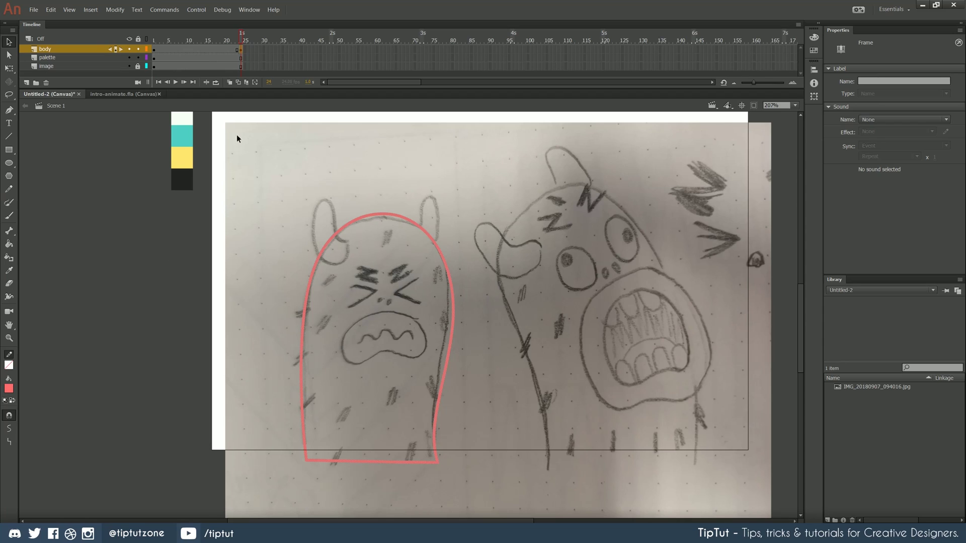
click(199, 49)
key(F7)
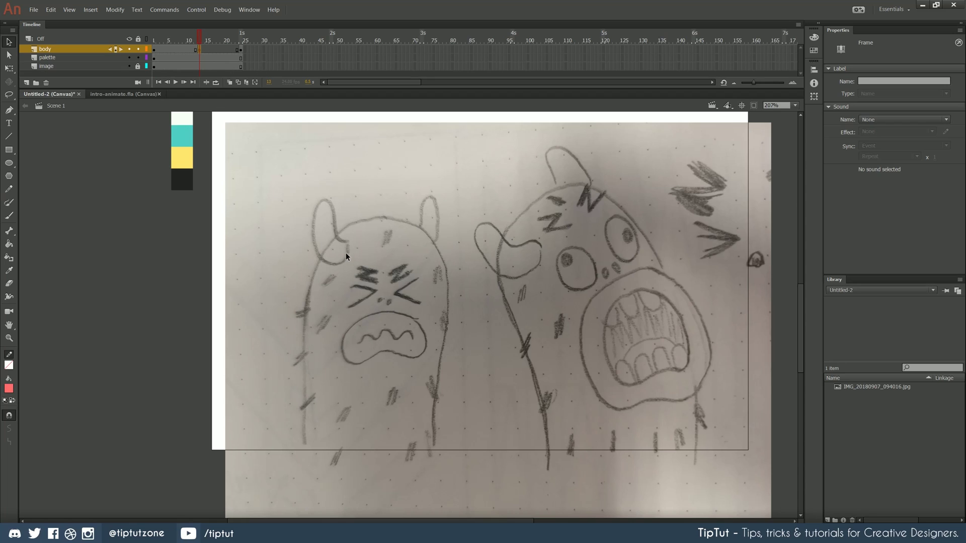
click(229, 83)
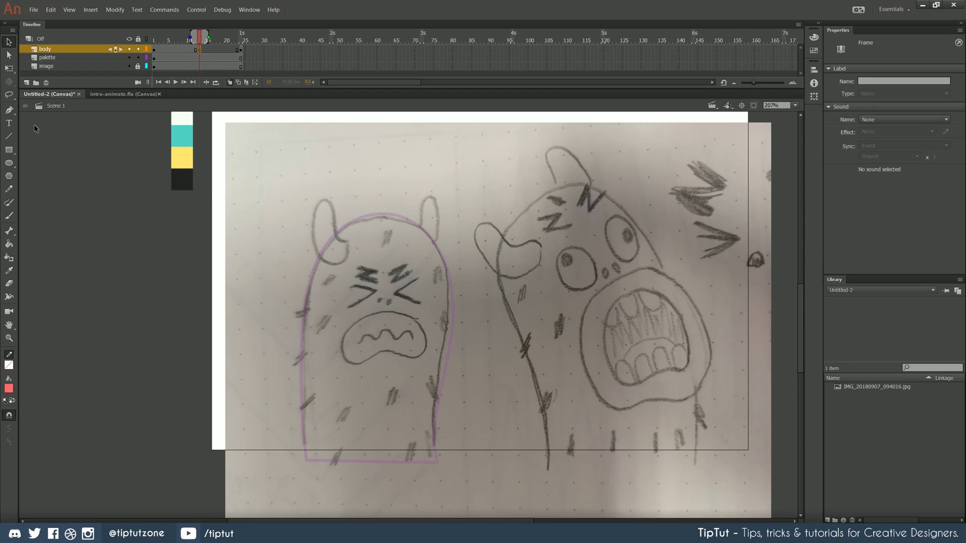
Scribble a Pencil test line over the monster's face on frame 13 and flip between frames 12 and 13 to compare the onion skins.
click(8, 189)
mouse_move(370, 312)
mouse_down()
mouse_move(317, 332)
mouse_move(415, 256)
mouse_move(324, 326)
mouse_move(353, 353)
mouse_up()
key(comma)
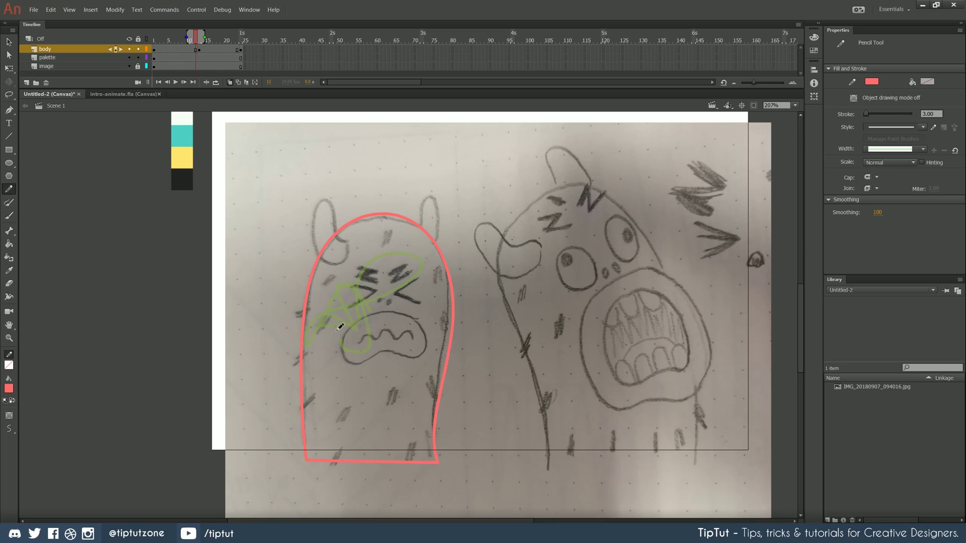
key(period)
key(comma)
key(period)
key(comma)
key(period)
Delete the Pencil test scribble from frame 13 of the body layer.
click(203, 52)
click(200, 51)
key(Delete)
Draw a closed coral Pen outline of the body leaning back on frame 13, 3 px stroke, matching the onion skin's bottom corners.
click(10, 110)
click(306, 460)
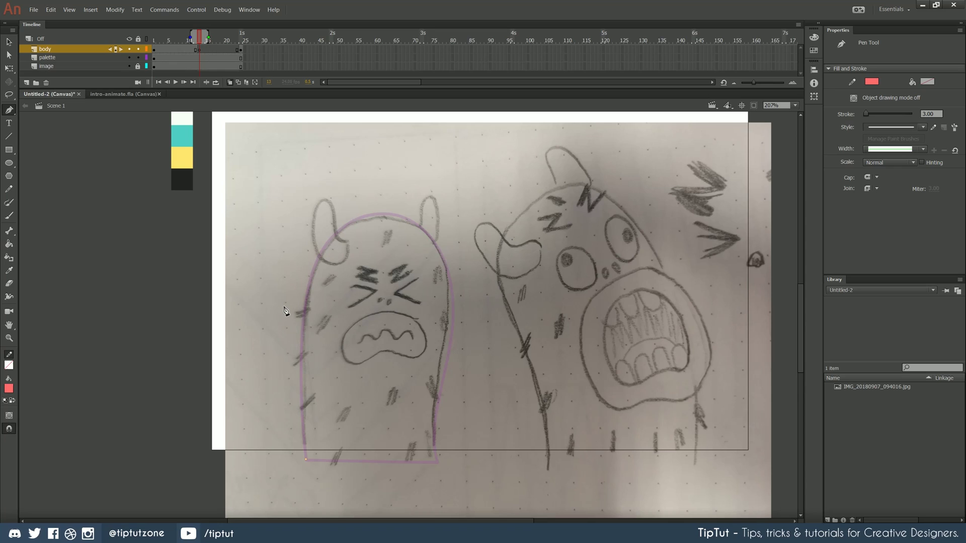
drag(285, 309, 272, 289)
drag(264, 242, 263, 244)
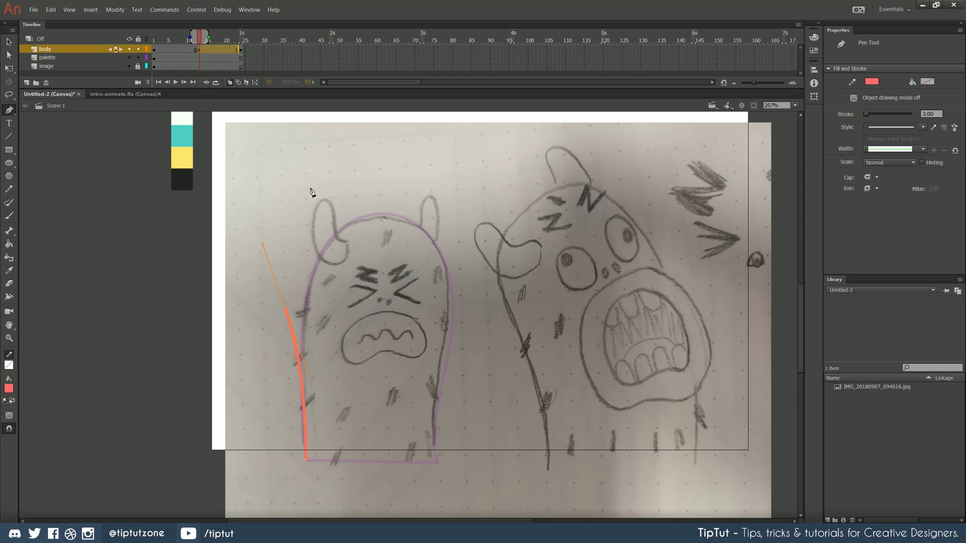
drag(330, 174, 347, 175)
mouse_move(420, 298)
mouse_down()
mouse_move(438, 429)
mouse_move(446, 418)
mouse_up()
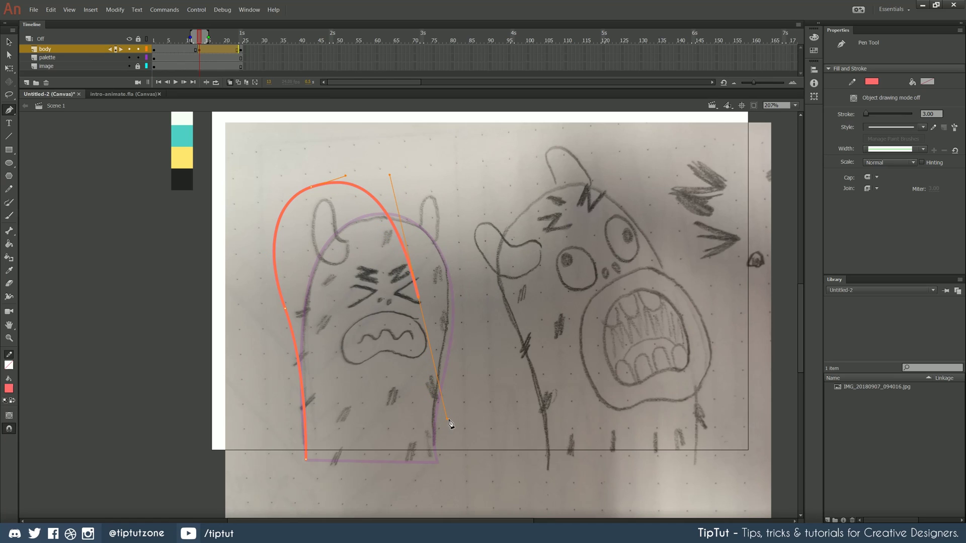
click(438, 464)
click(305, 459)
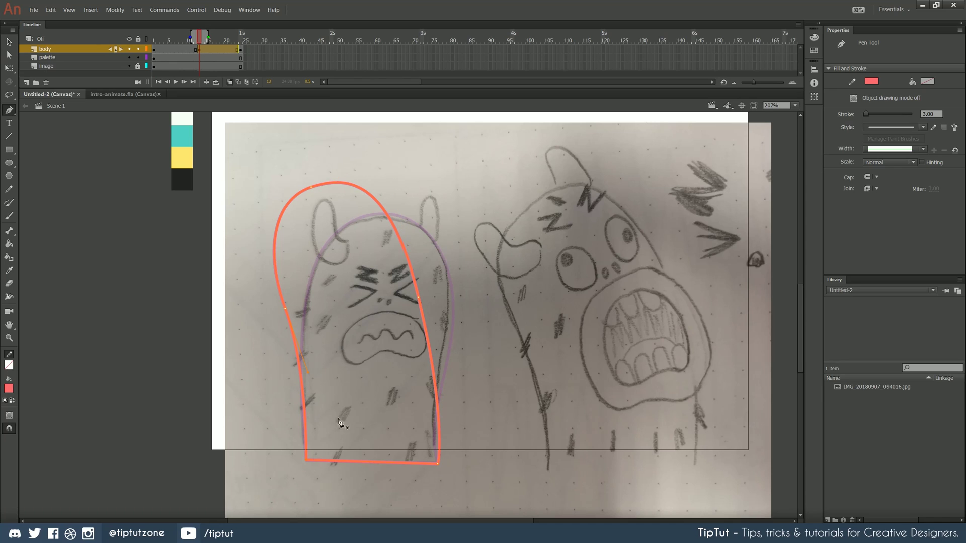
Reshape the right side of the leaning body with the Subselection tool by moving its middle anchor and upper curve handle outward.
key(a)
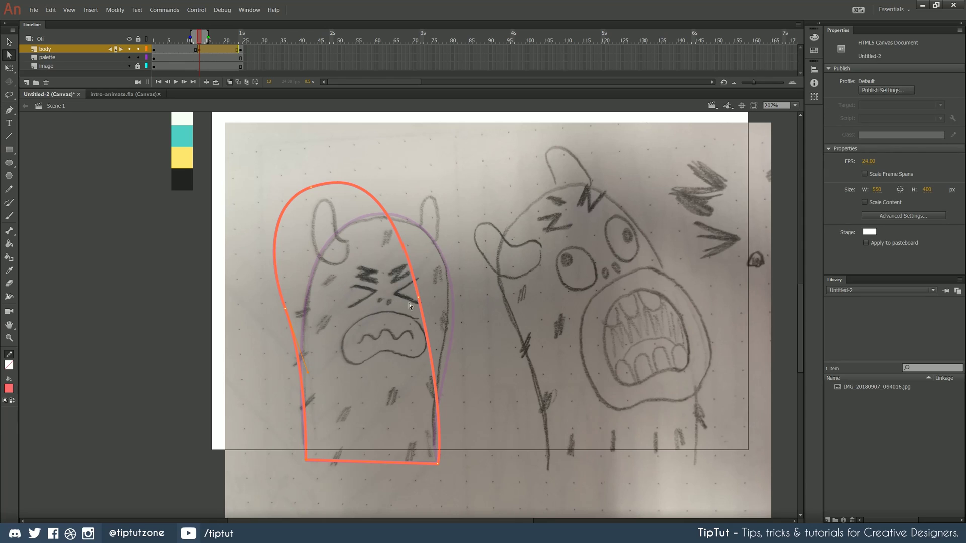
click(419, 300)
drag(391, 180, 403, 193)
key(Right)
key(Right)
key(Right)
key(Right)
key(Right)
key(Right)
key(Right)
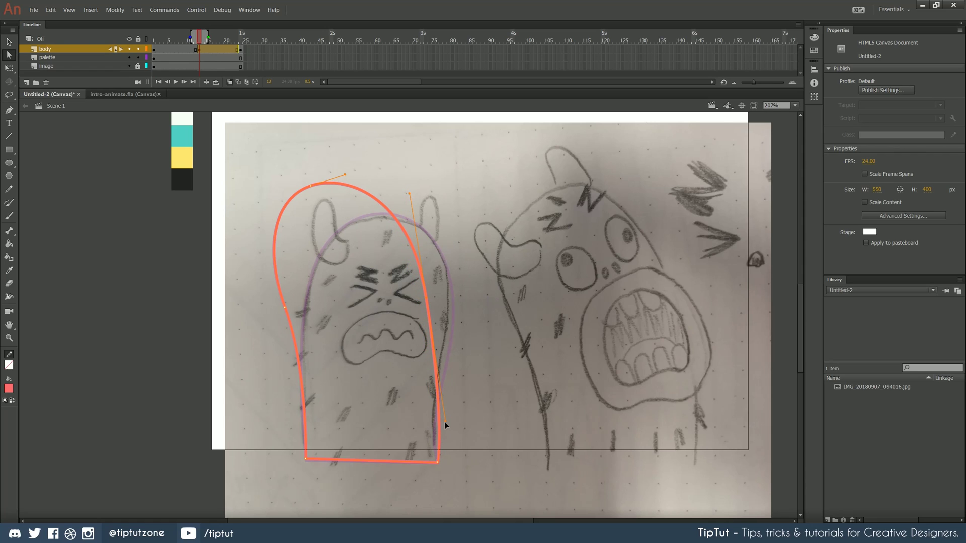
Refine the frame 13 body outline by nudging its top anchor slightly down and moving the middle-right anchor outward.
drag(442, 400, 441, 402)
drag(324, 194, 324, 194)
key(Down)
key(Down)
key(Down)
key(Down)
key(Down)
key(Down)
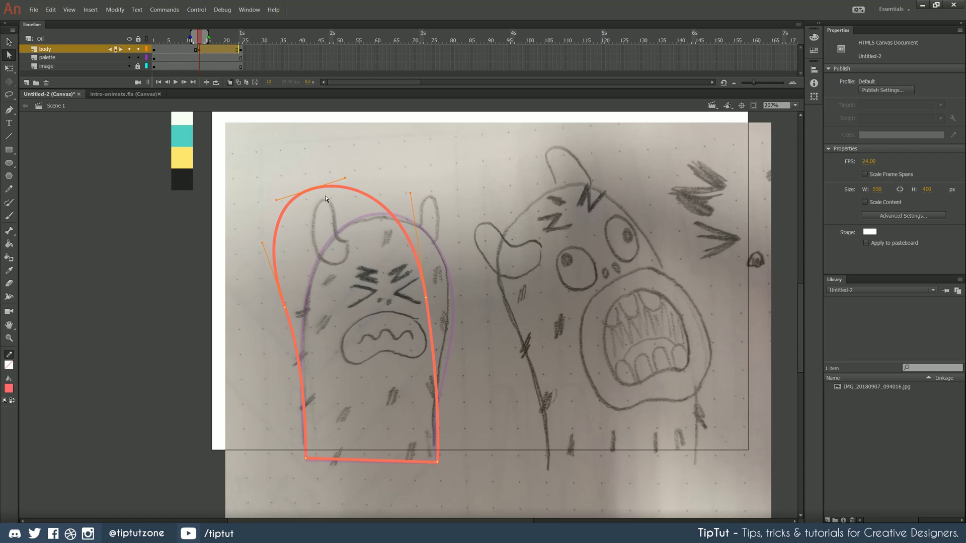
click(433, 300)
drag(434, 301, 433, 300)
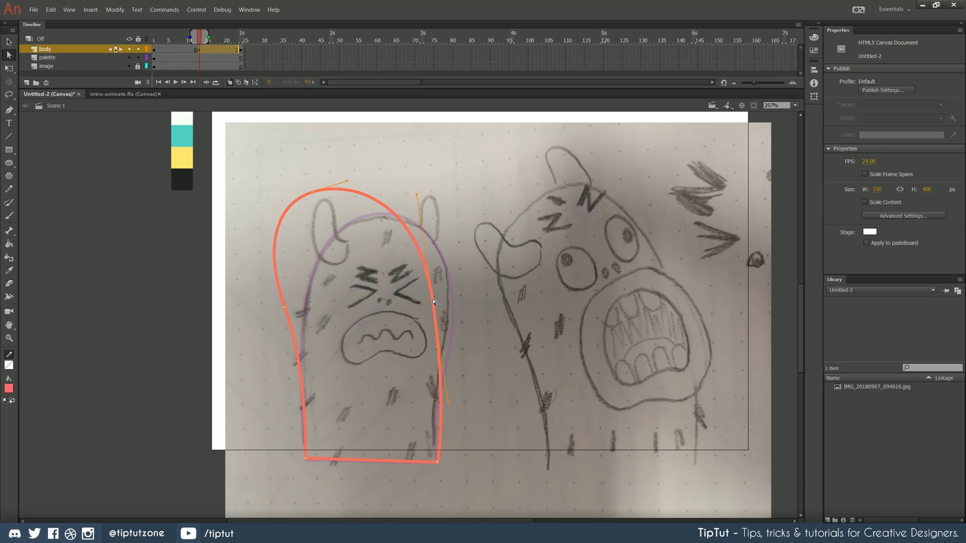
Move the Free Transform pivot near the body's bottom-right corner and squash the frame 13 body from the top to about 274 px high.
drag(251, 148, 493, 466)
click(10, 68)
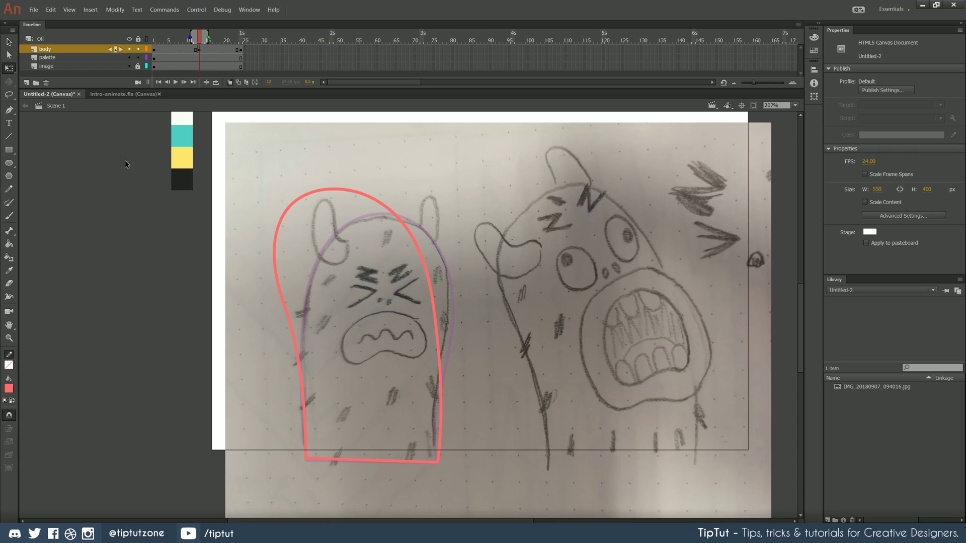
click(304, 197)
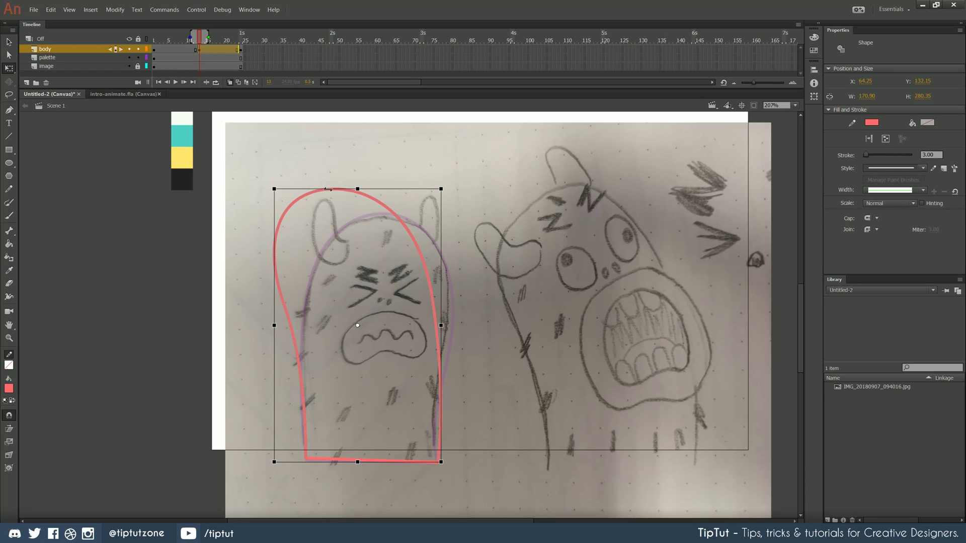
drag(357, 189, 357, 253)
key(ctrl+z)
drag(358, 326, 363, 385)
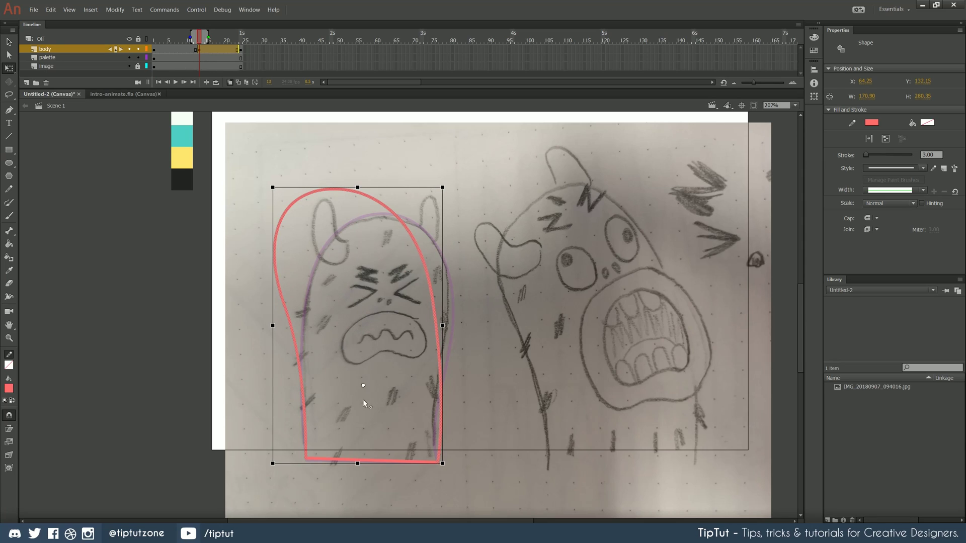
drag(359, 464, 432, 466)
drag(357, 187, 357, 194)
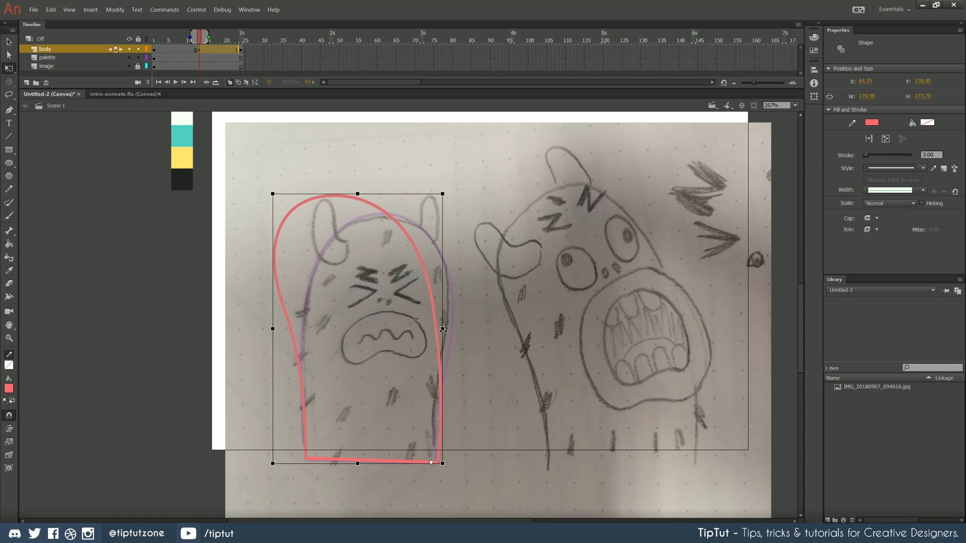
Rotate the whole frame 13 body outline slightly counter-clockwise so it leans further back, then deselect it.
click(267, 349)
click(299, 201)
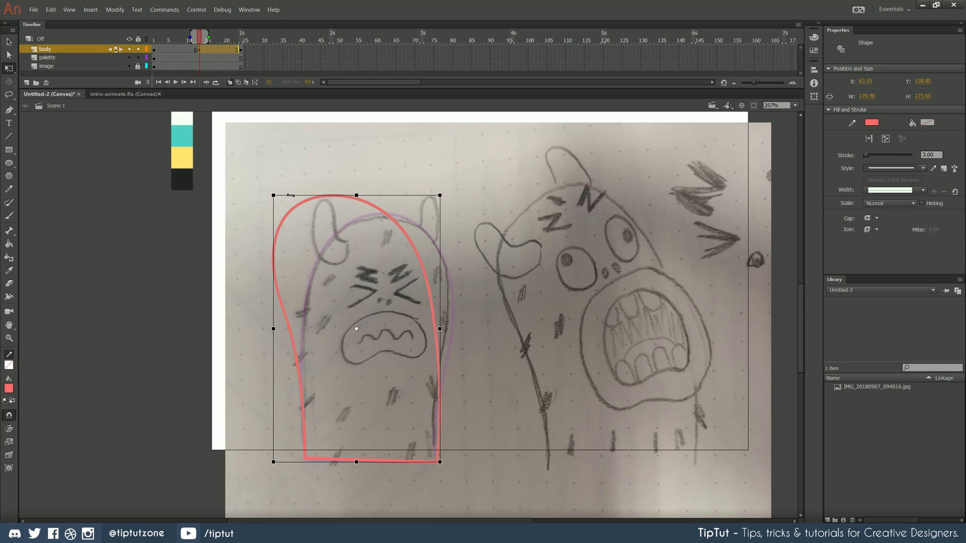
drag(267, 191, 262, 199)
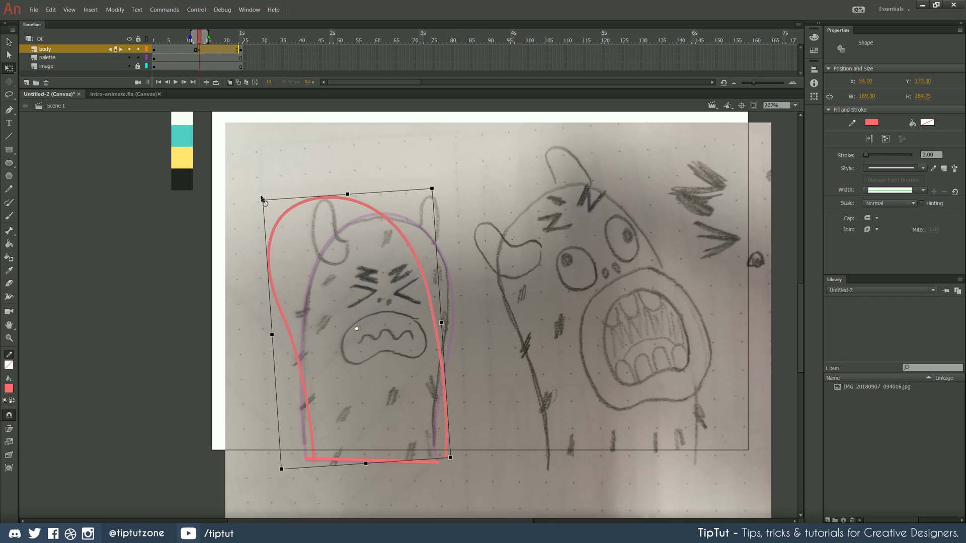
key(ctrl+z)
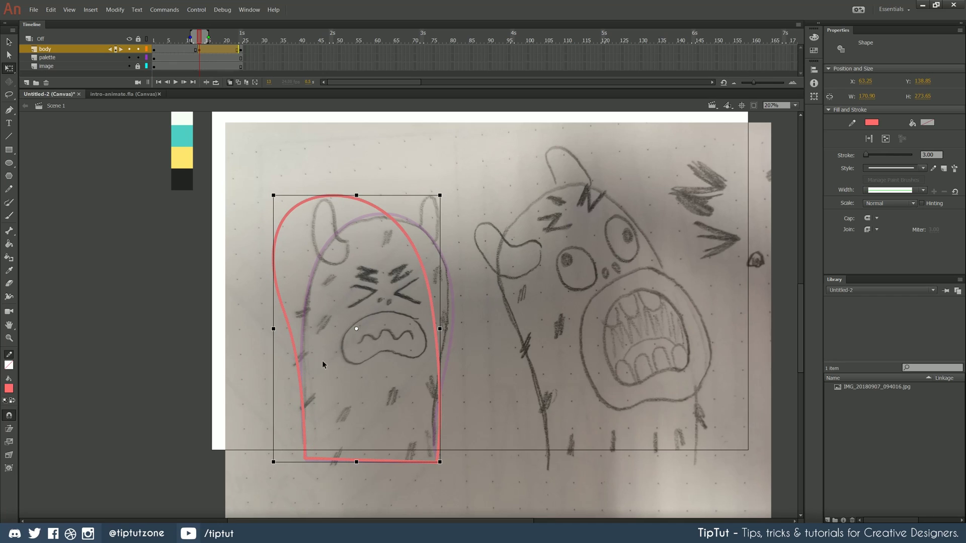
drag(271, 191, 262, 195)
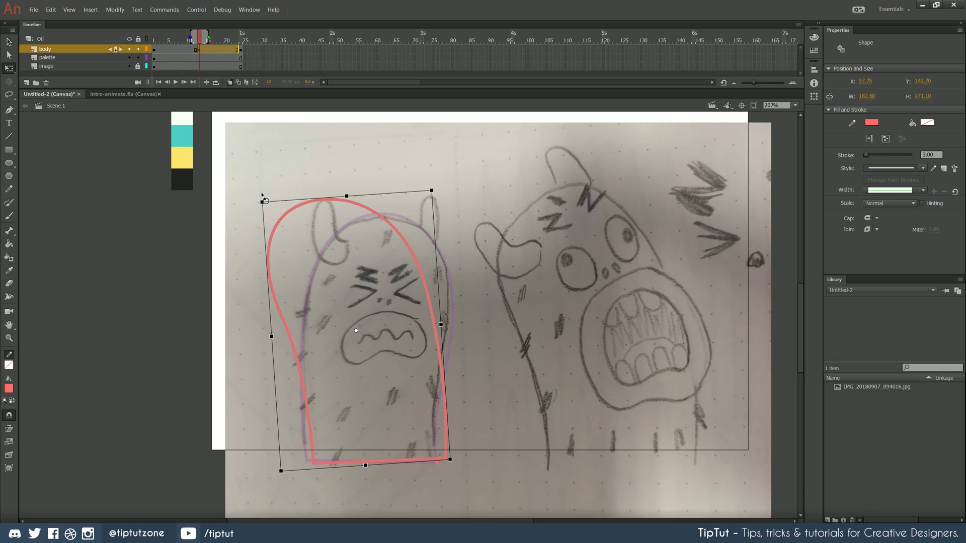
click(270, 157)
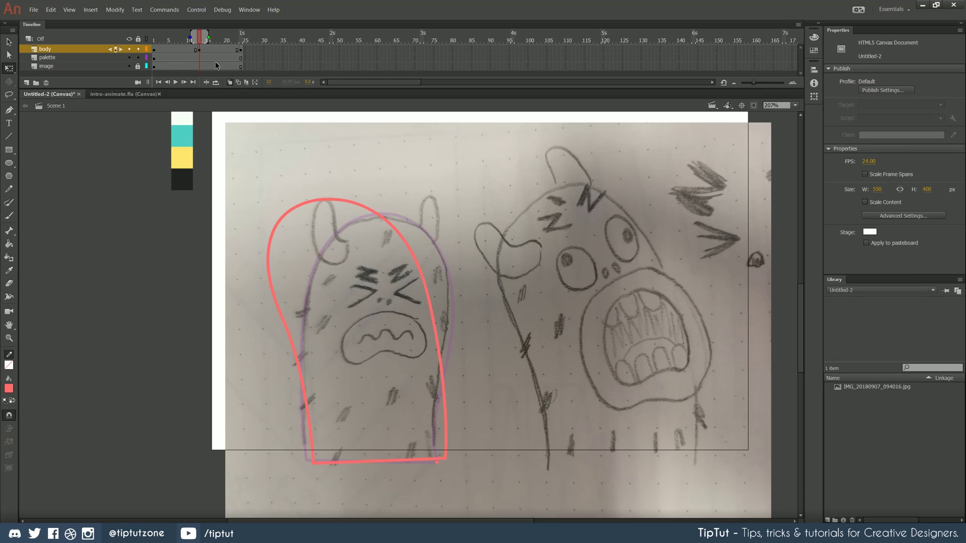
Flip repeatedly between frames 12 and 13 to compare the upright and leaning body poses.
key(comma)
key(period)
key(comma)
key(period)
key(comma)
key(period)
key(comma)
key(period)
key(comma)
key(period)
key(comma)
key(period)
key(comma)
key(period)
key(comma)
key(period)
Clean up the stray stroke fragment at the frame 13 body's bottom-right corner and switch to the Selection tool.
click(438, 460)
click(226, 154)
click(9, 41)
Review the body layer's poses at frames 1 and 13 and in the frames around them.
click(204, 57)
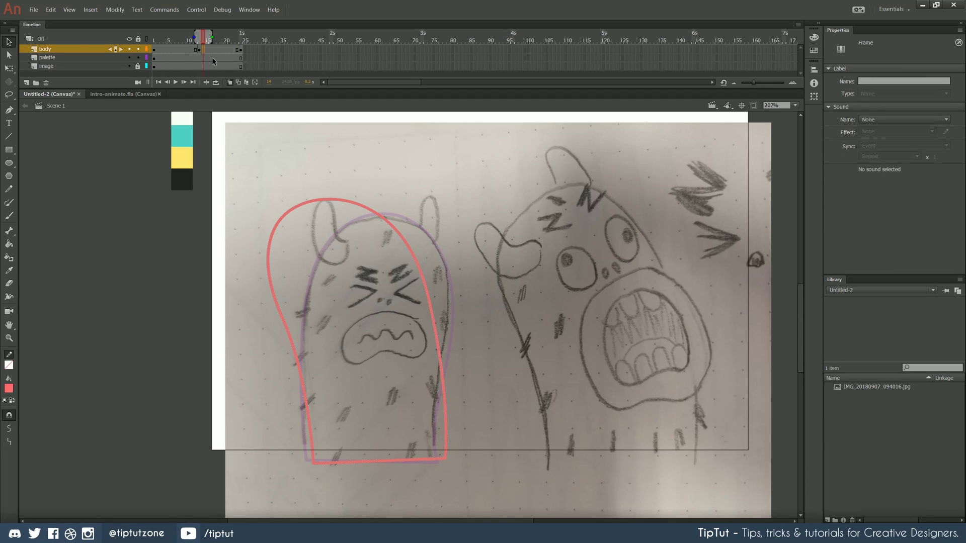
click(180, 49)
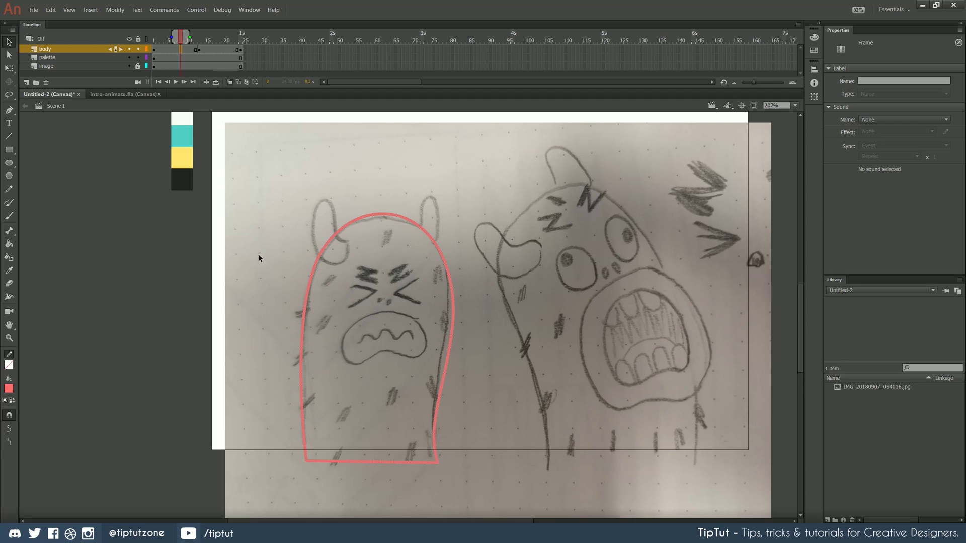
click(200, 50)
click(173, 47)
click(154, 50)
click(200, 51)
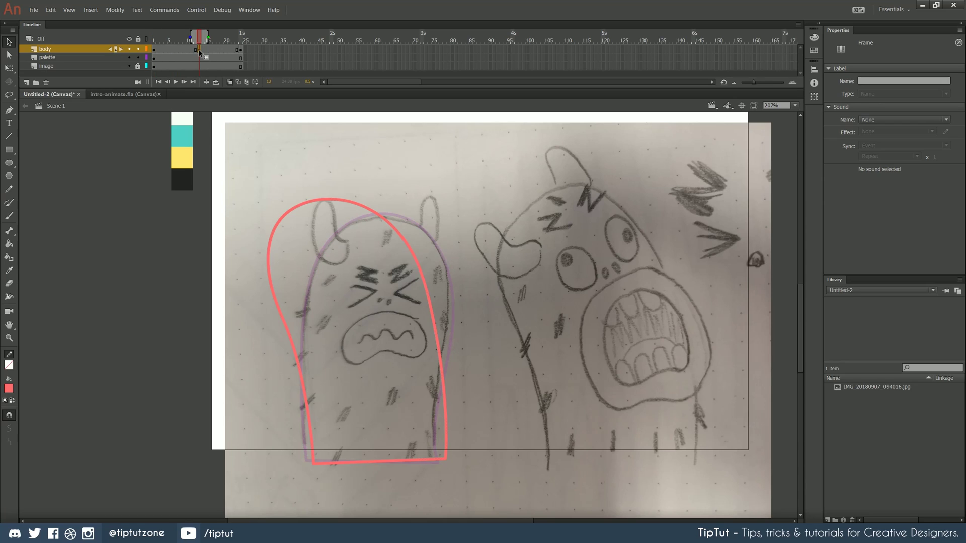
Create a shape tween on the body layer between the keyframes at frames 1 and 13.
click(174, 48)
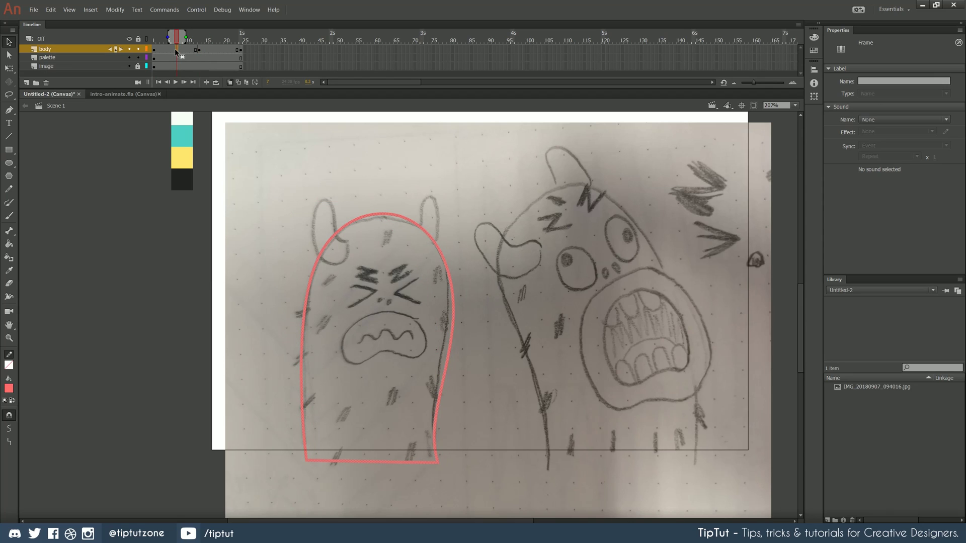
right_click(174, 48)
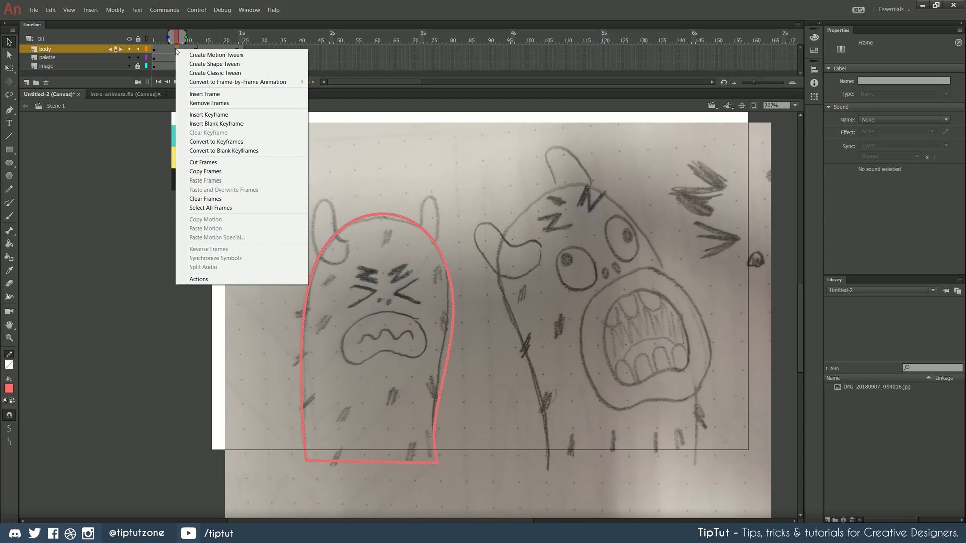
click(242, 68)
Play the body's shape tween from frame 1 several times and examine how the bottom corners morph.
mouse_move(156, 52)
mouse_down()
mouse_move(201, 53)
mouse_move(154, 50)
mouse_up()
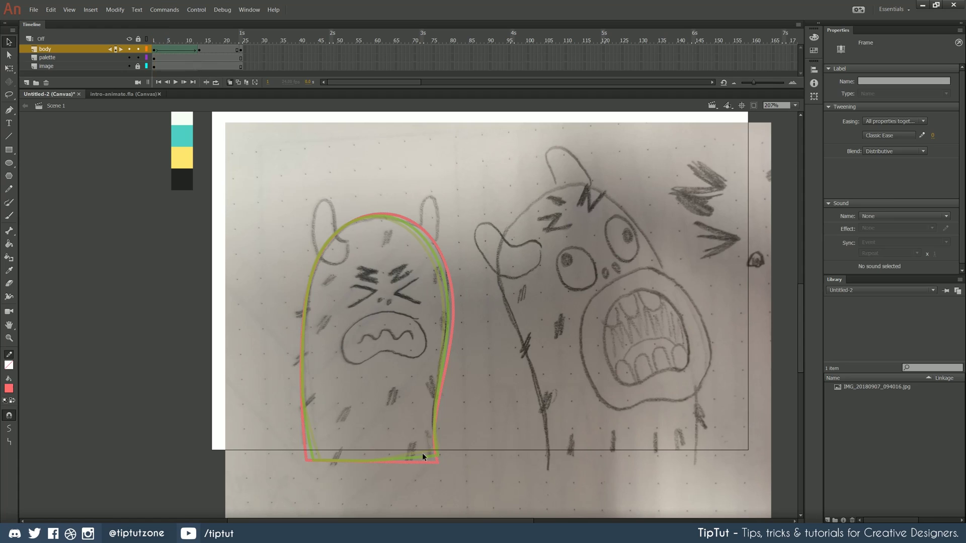
key(Return)
key(Return)
mouse_move(170, 56)
mouse_down()
mouse_move(185, 52)
mouse_move(147, 51)
mouse_move(205, 57)
mouse_move(152, 50)
mouse_up()
click(153, 50)
click(326, 414)
drag(316, 399, 327, 383)
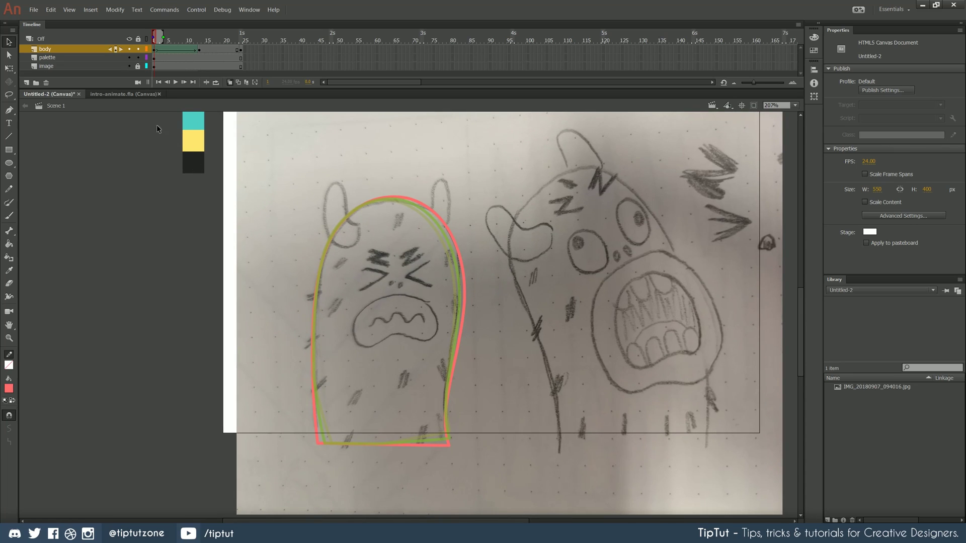
click(158, 50)
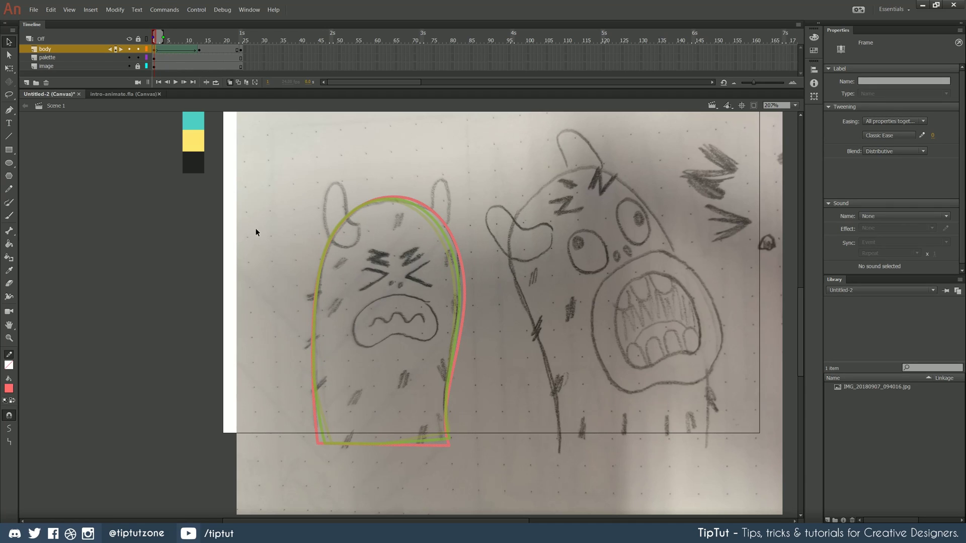
key(Return)
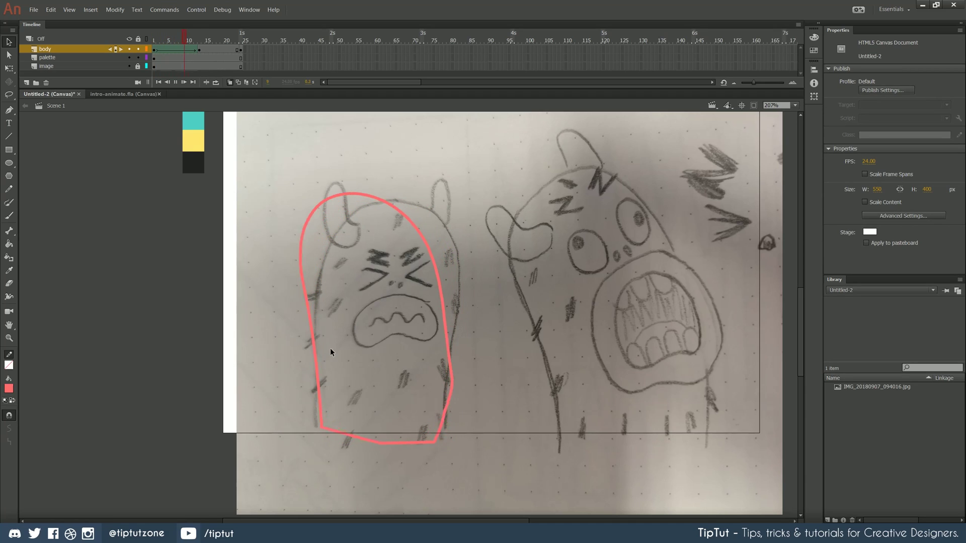
mouse_move(152, 47)
mouse_down()
mouse_move(202, 58)
mouse_move(156, 54)
mouse_up()
click(154, 52)
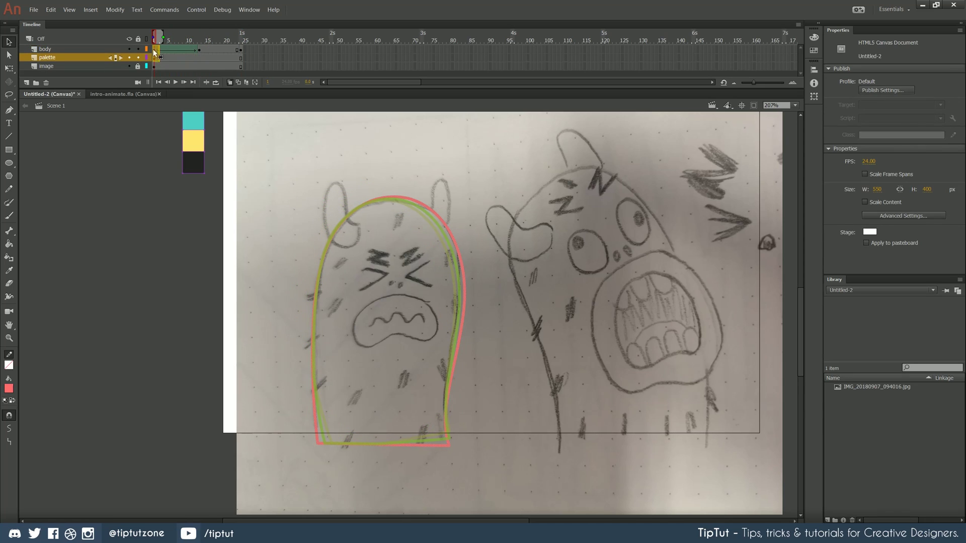
Add two shape hints to the body on frame 1 of the shape tween.
click(154, 50)
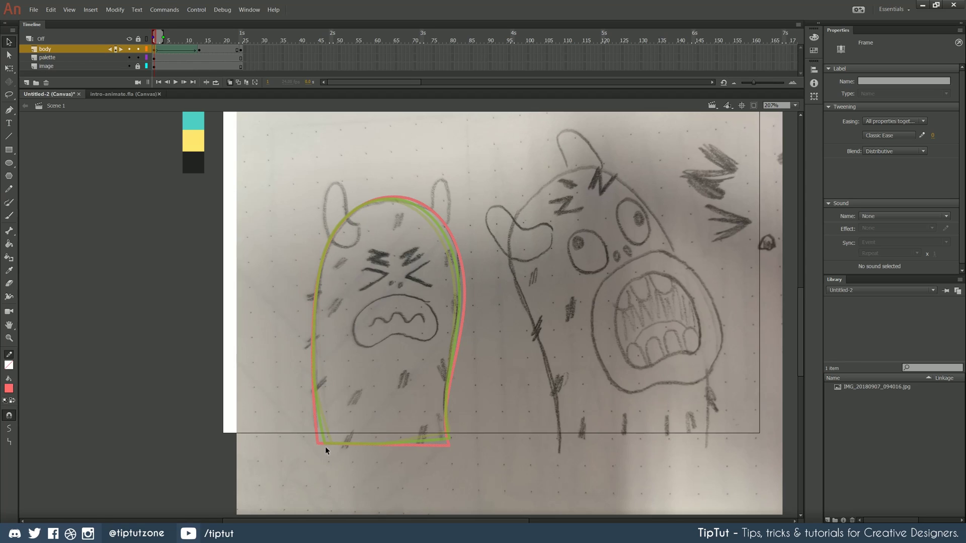
click(114, 10)
mouse_move(138, 77)
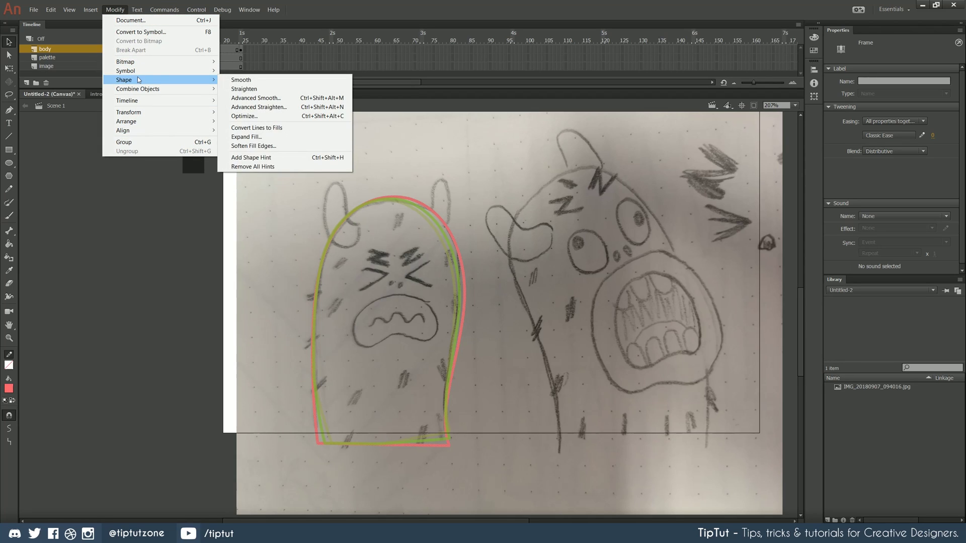
click(261, 159)
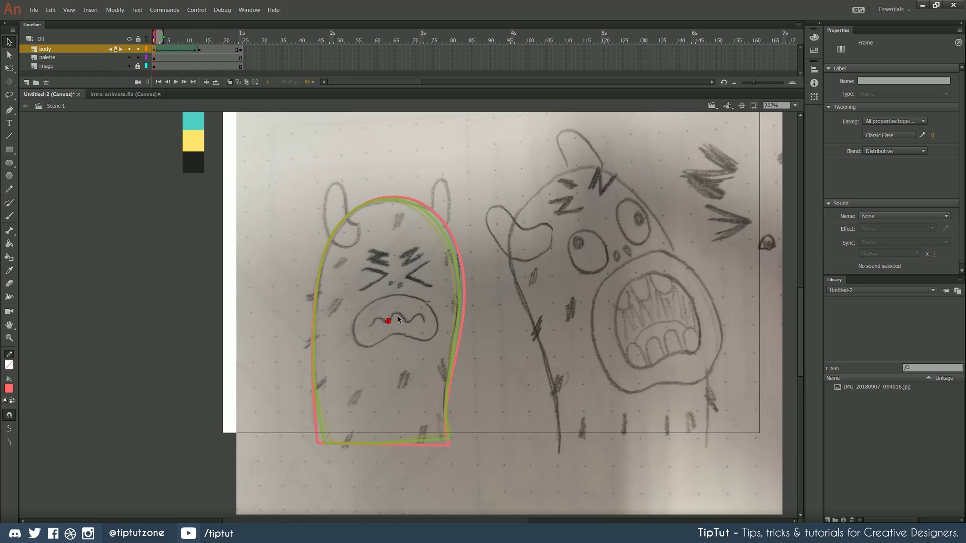
click(115, 10)
mouse_move(123, 79)
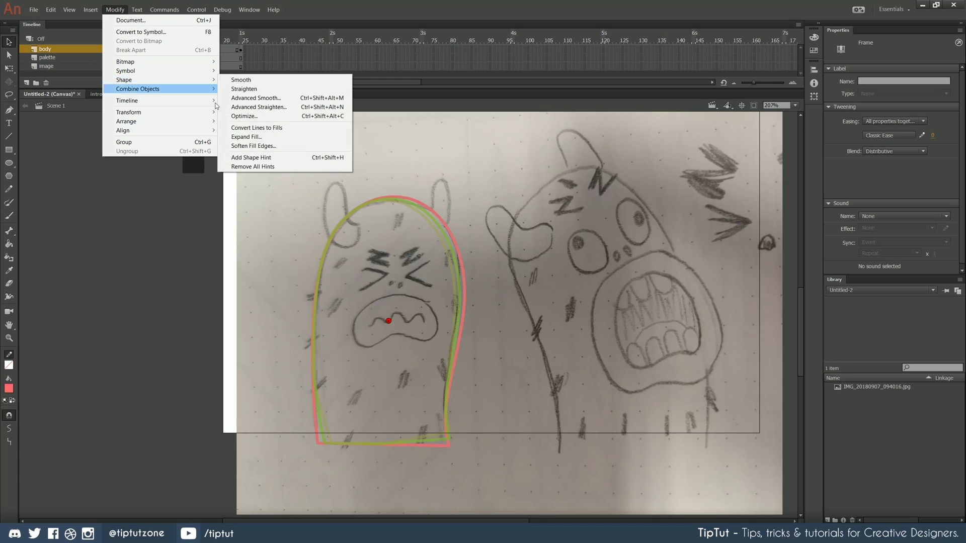
click(261, 158)
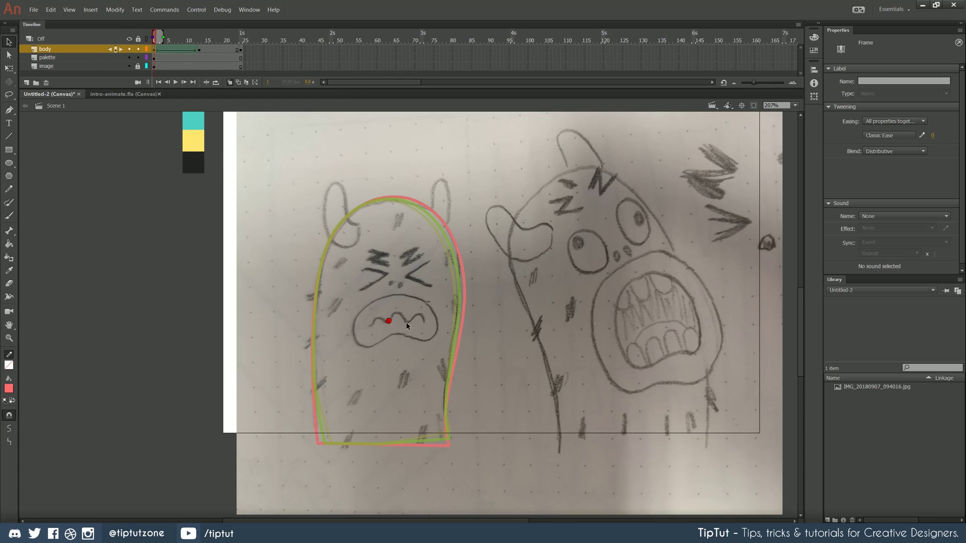
Place the frame 1 shape hints on the body's bottom-right and bottom-left corners.
drag(388, 321, 408, 326)
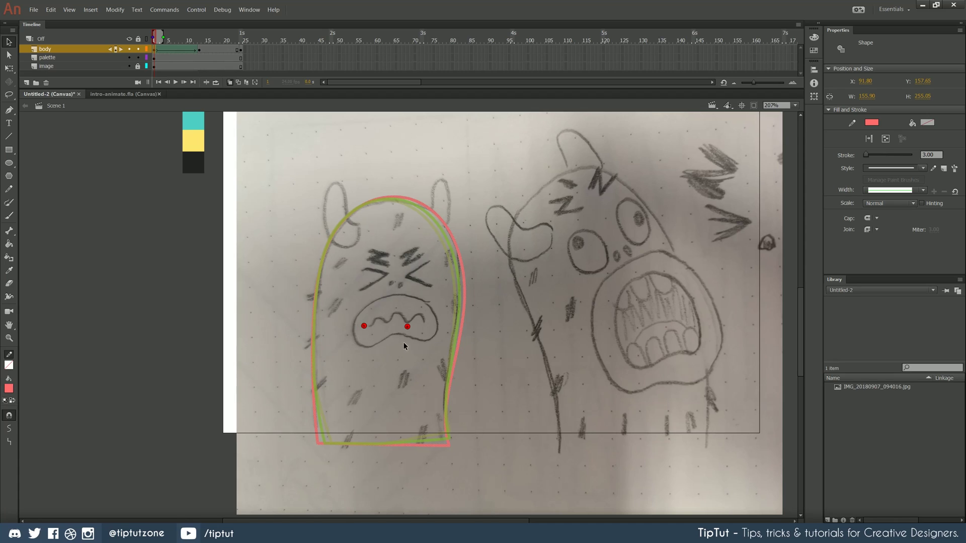
drag(407, 327, 446, 445)
drag(313, 445, 314, 445)
Place the corresponding shape hints on the bottom-right and bottom-left corners of the leaning body on frame 13.
drag(158, 51, 194, 51)
click(199, 50)
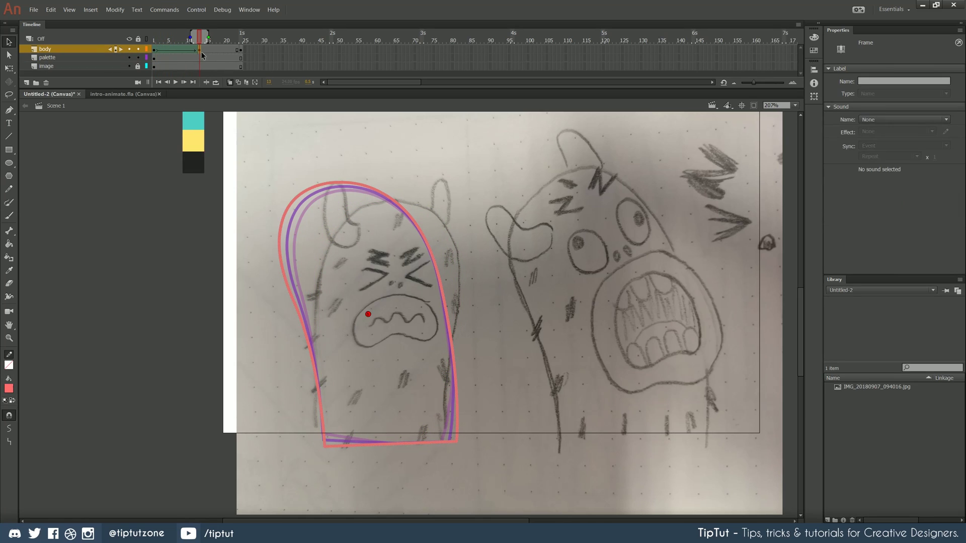
key(ctrl+shift+h)
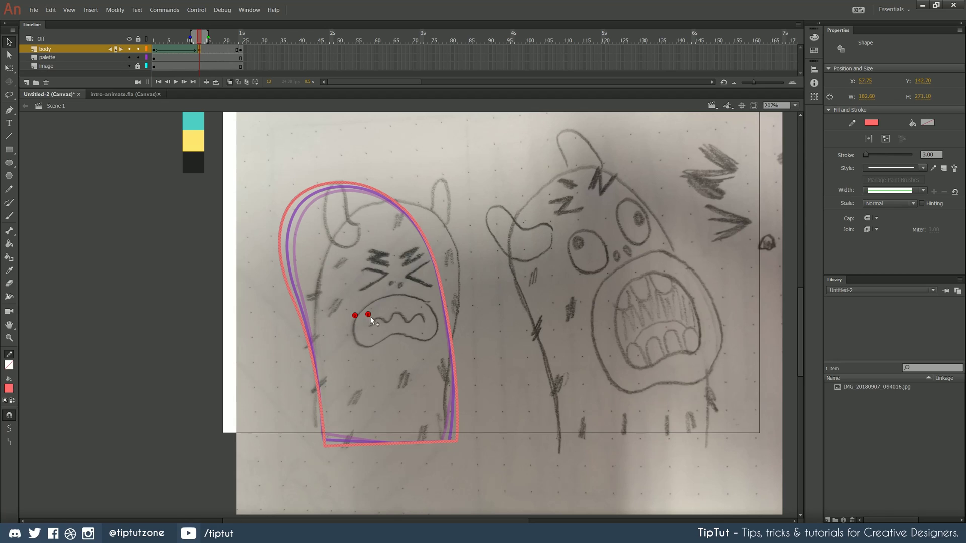
drag(390, 320, 457, 441)
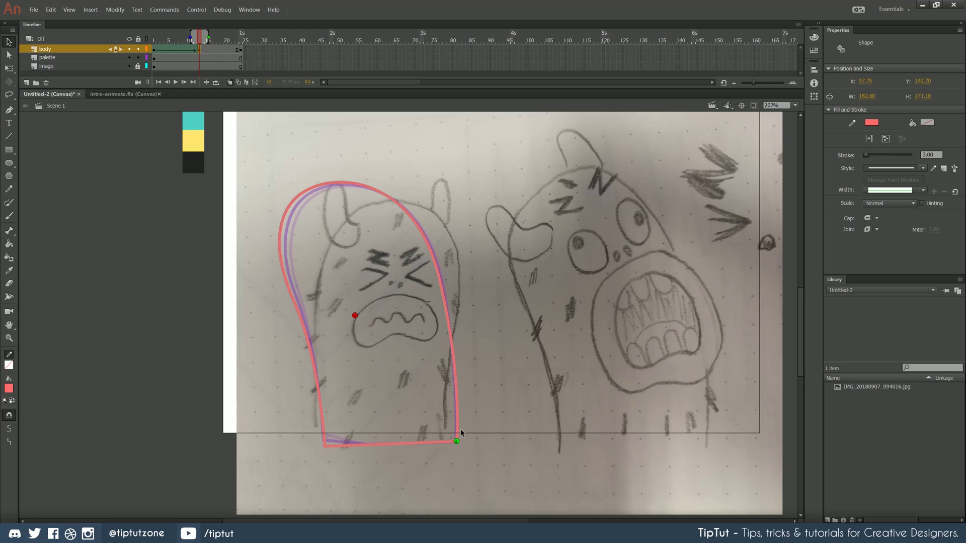
key(ctrl+z)
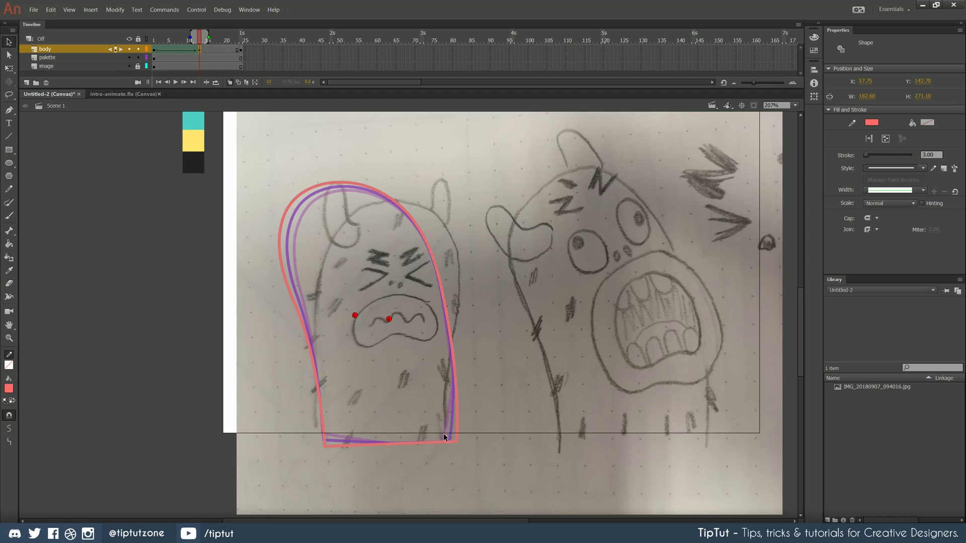
drag(449, 435, 453, 441)
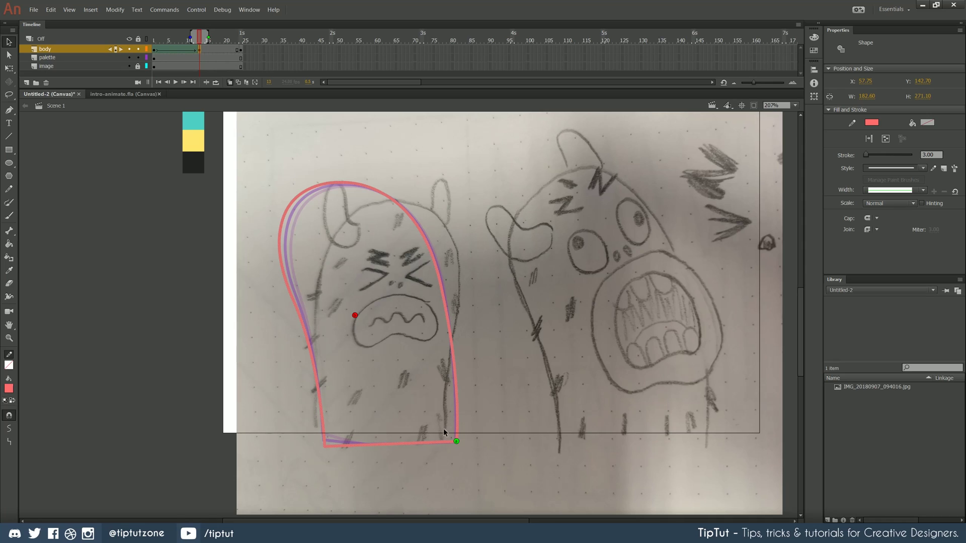
drag(354, 314, 324, 446)
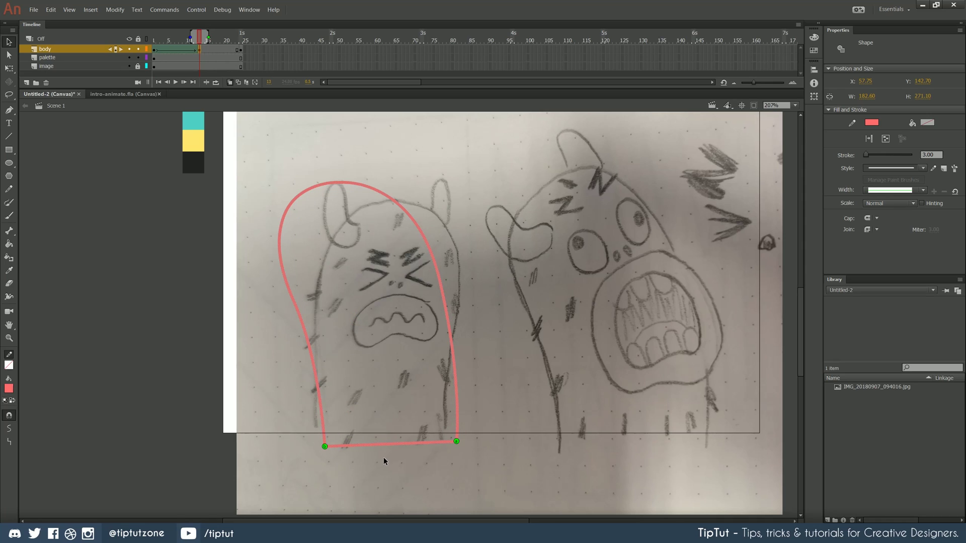
Play the body animation from frame 1 to check the hinted shape tween, and go to a frame after keyframe 13.
click(154, 49)
key(q)
key(Return)
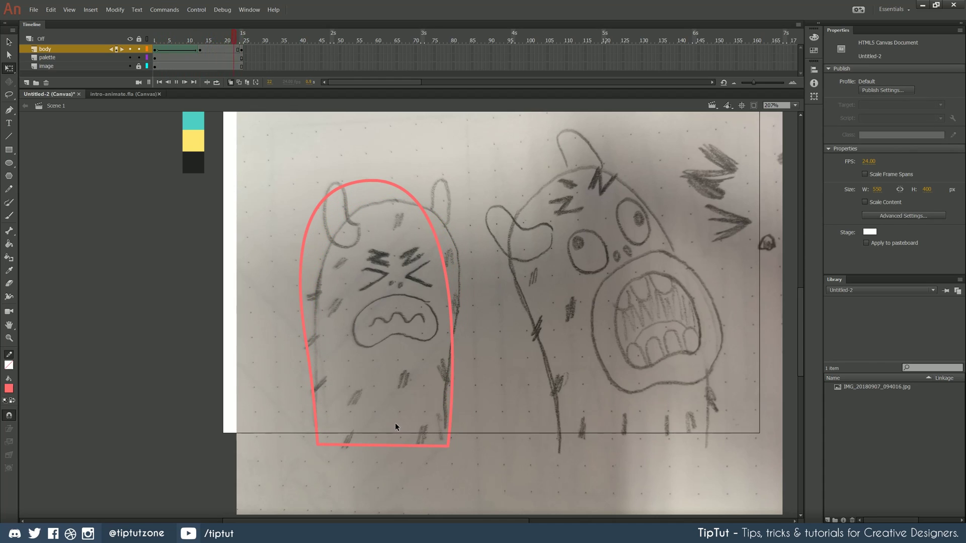
click(211, 49)
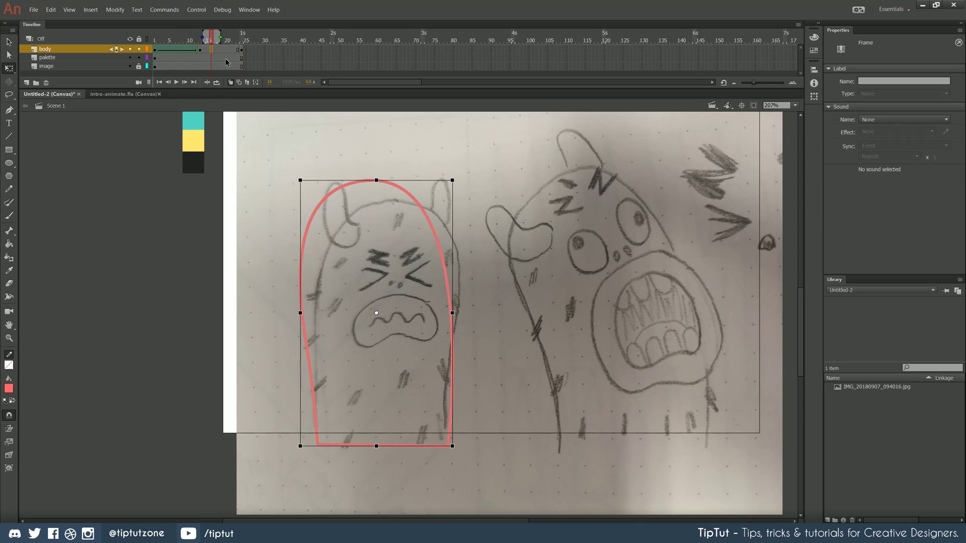
Create a shape tween on the body layer between the keyframes at frames 13 and 24.
right_click(212, 49)
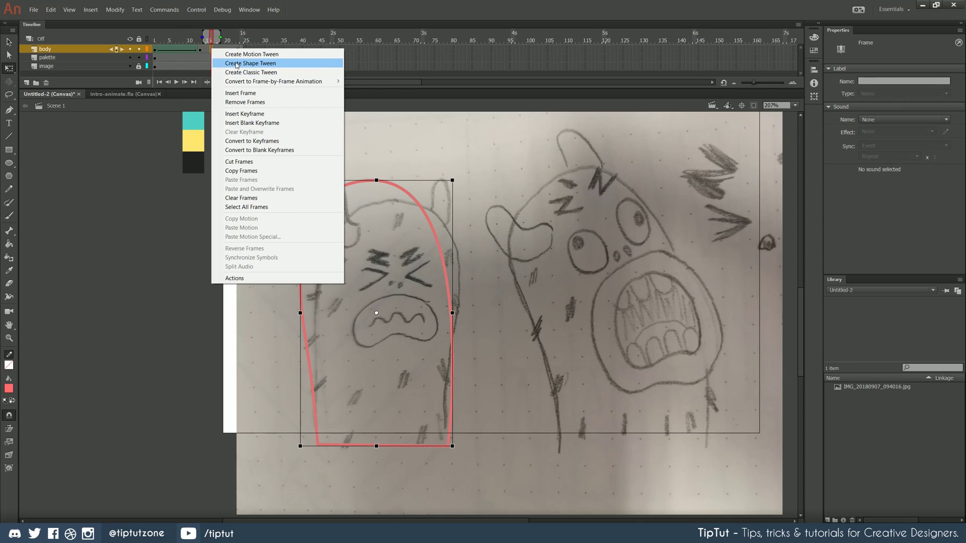
click(237, 63)
click(208, 50)
mouse_move(209, 51)
mouse_down()
mouse_move(241, 57)
mouse_move(211, 57)
mouse_up()
Add a shape hint on frame 13 and place it on the body's bottom-right corner on both frames 13 and 24.
click(198, 49)
click(114, 9)
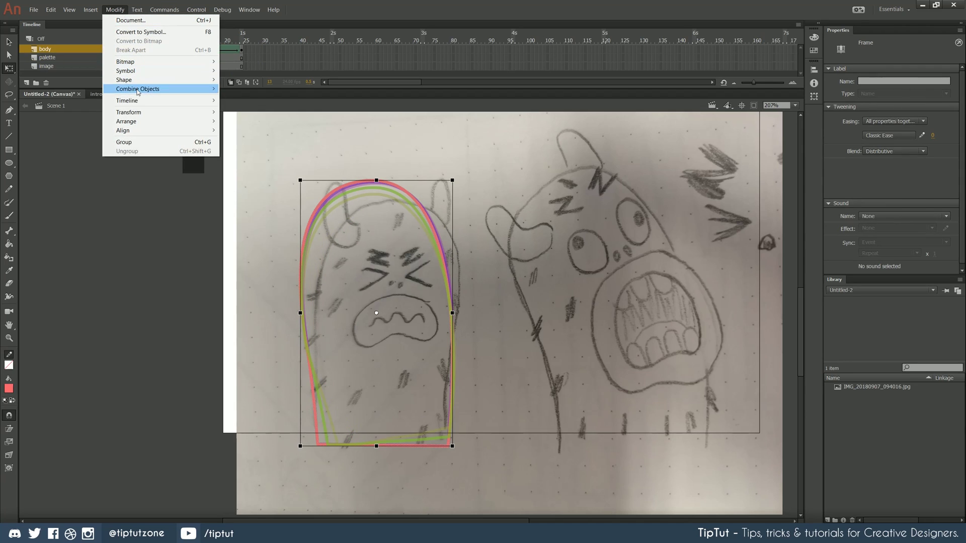
mouse_move(136, 79)
click(251, 157)
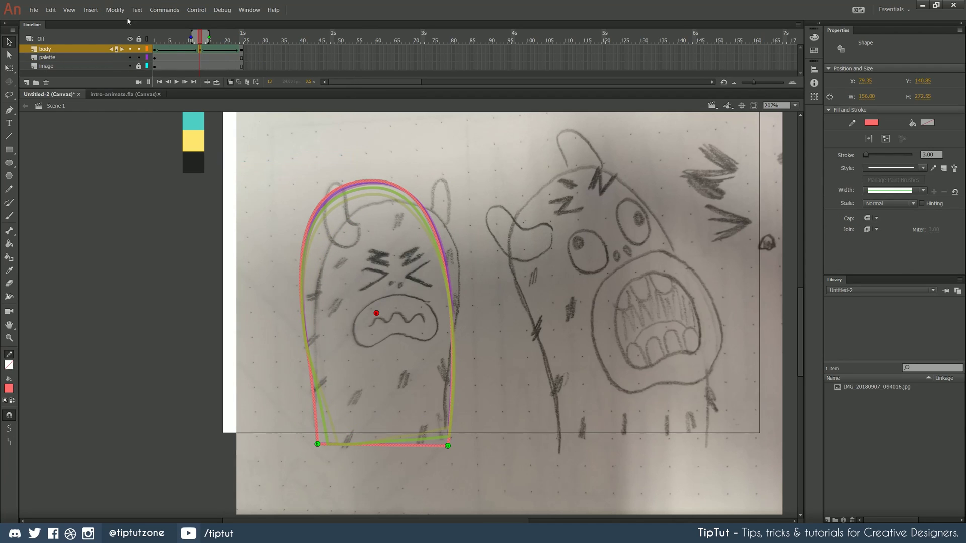
drag(376, 313, 448, 446)
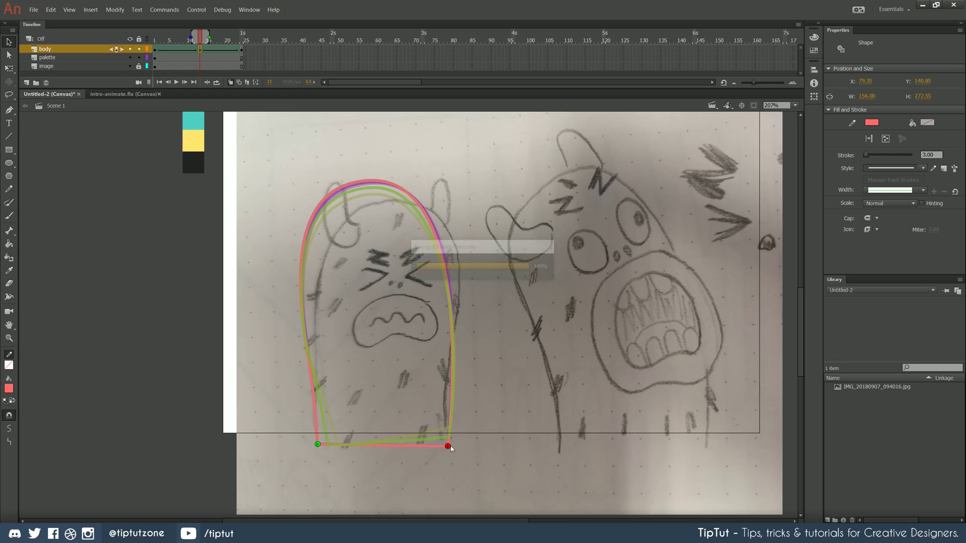
click(241, 50)
drag(389, 322, 420, 402)
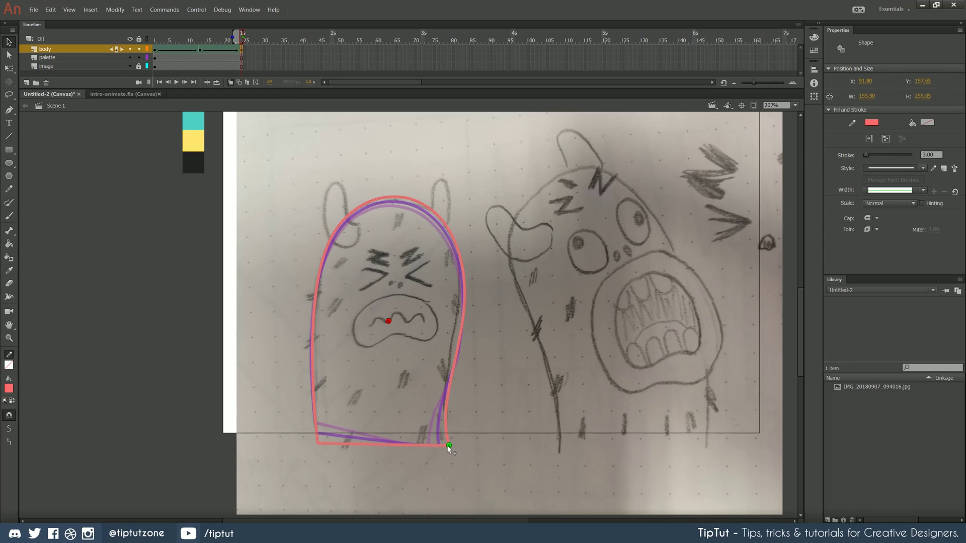
drag(446, 447, 447, 446)
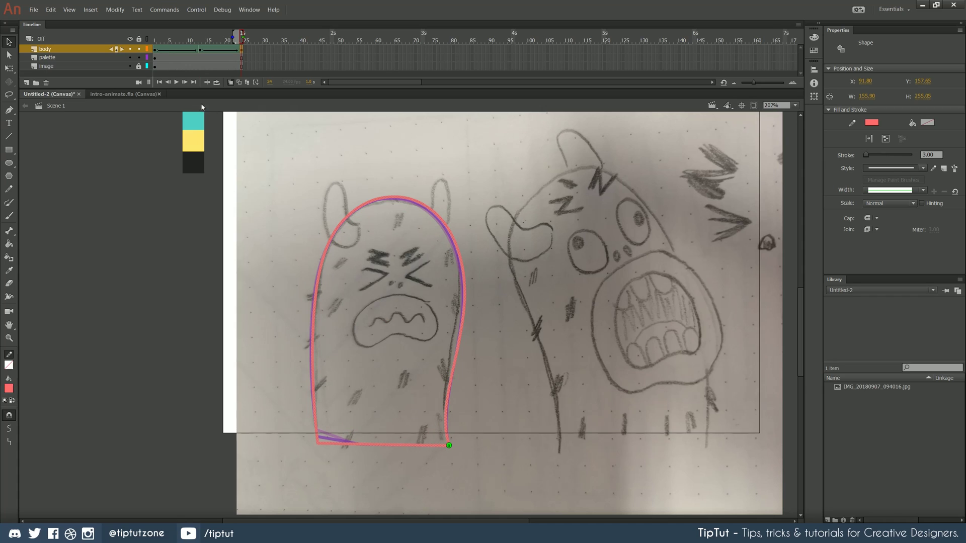
Add a second shape hint on frame 13 and place it on the body's bottom-left corner on both frames 13 and 24.
click(205, 51)
click(115, 9)
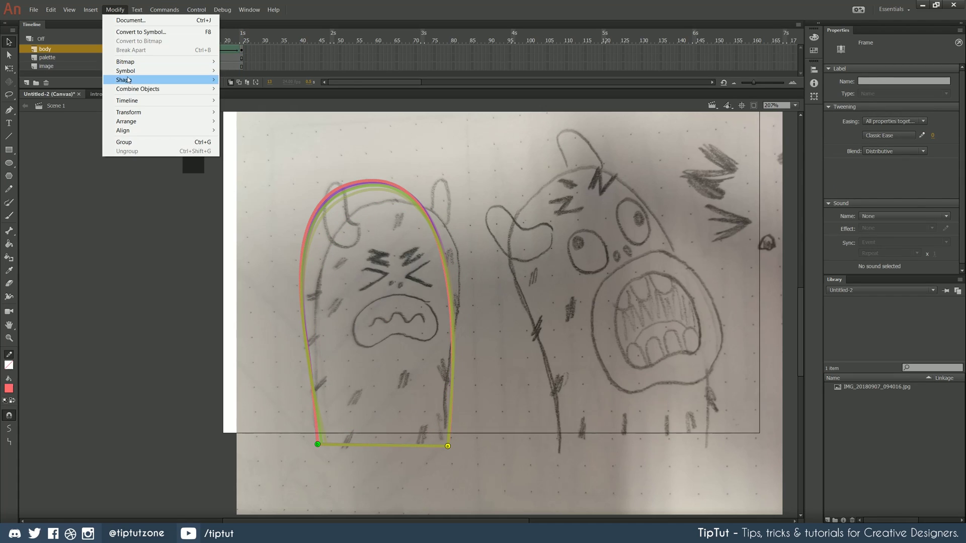
mouse_move(128, 79)
click(270, 154)
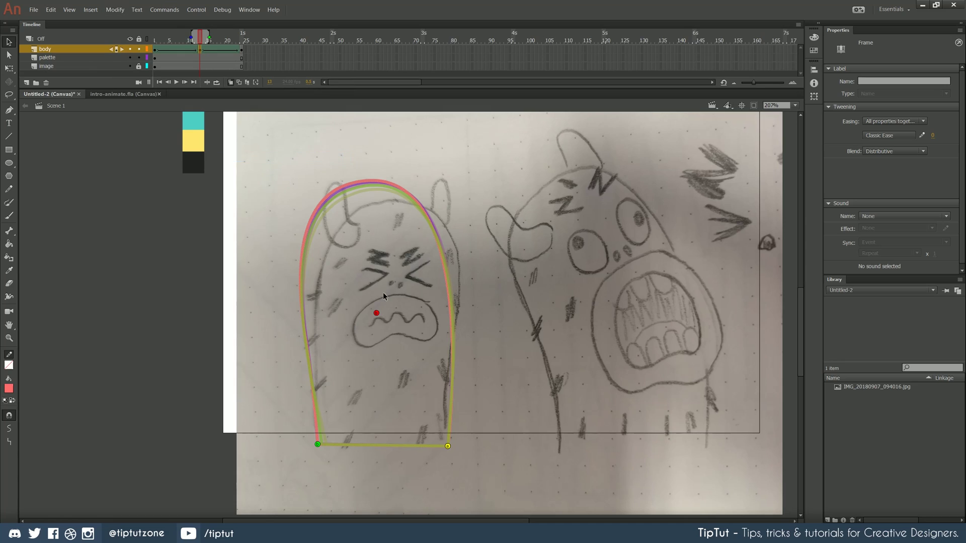
drag(377, 313, 317, 445)
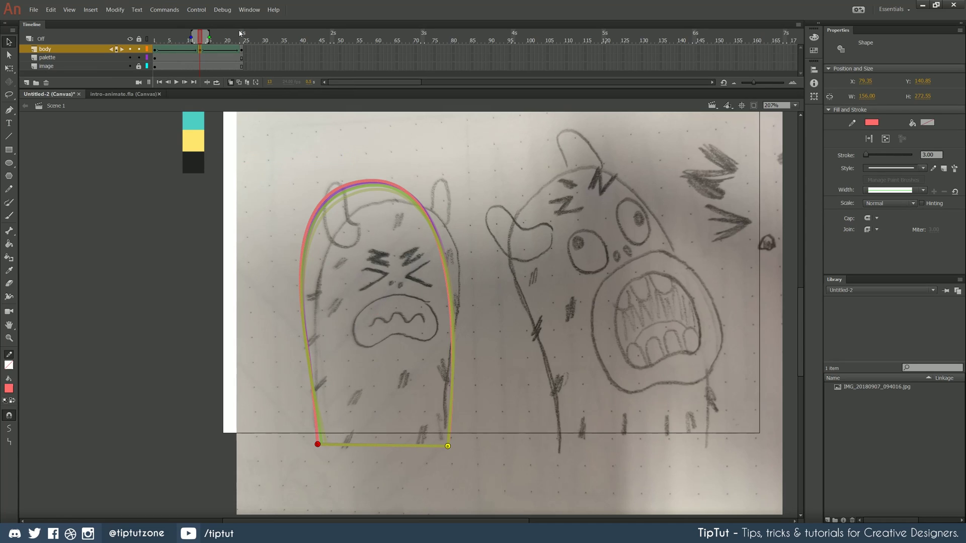
click(240, 48)
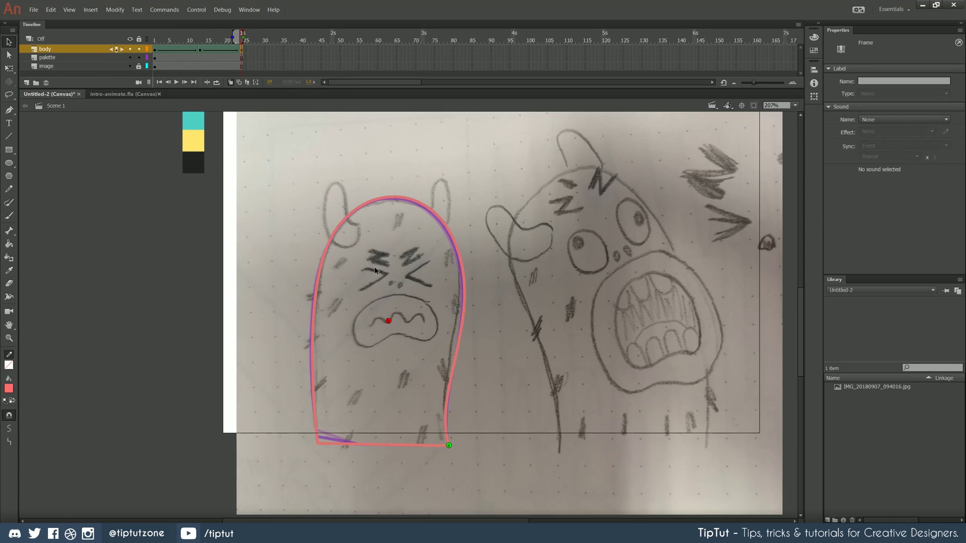
drag(315, 438, 318, 444)
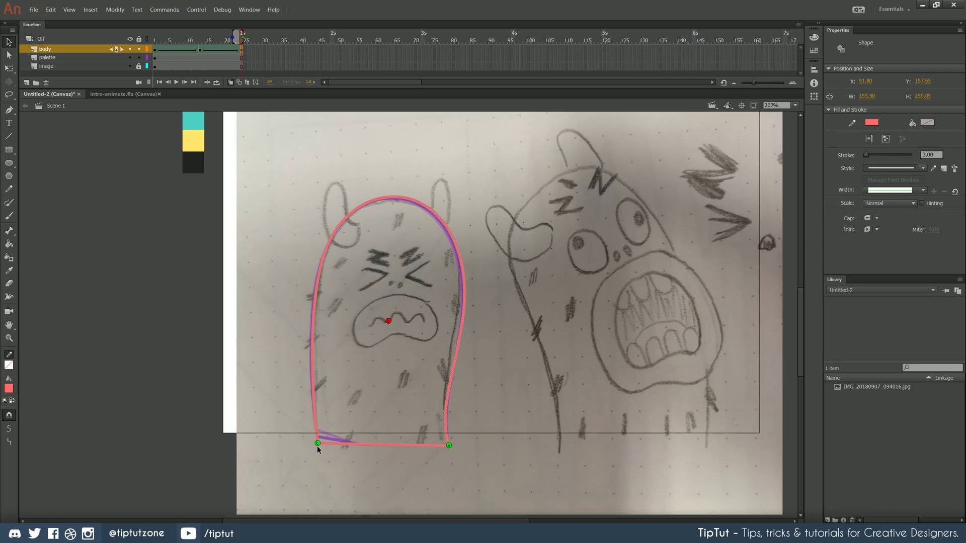
Play the body animation from frame 1 to check both hinted shape tweens.
key(Return)
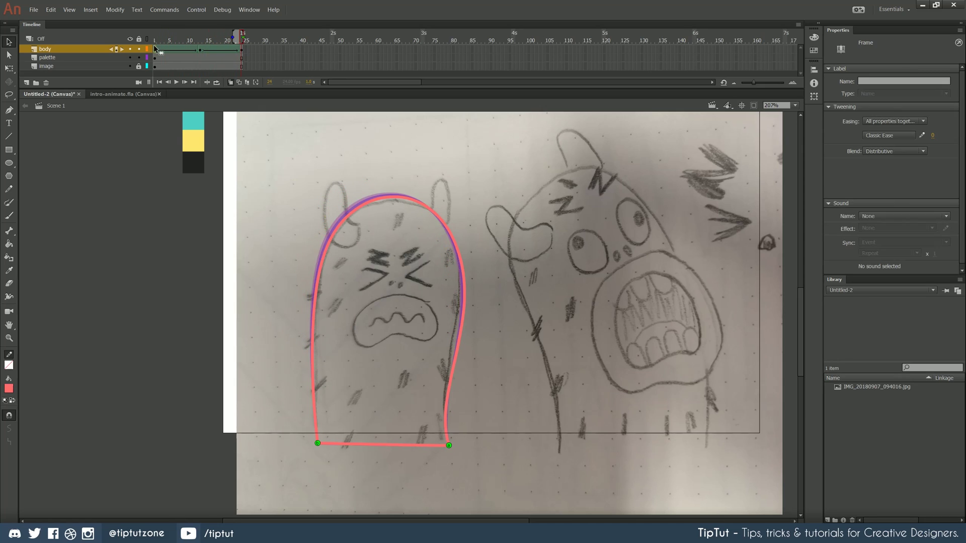
click(155, 52)
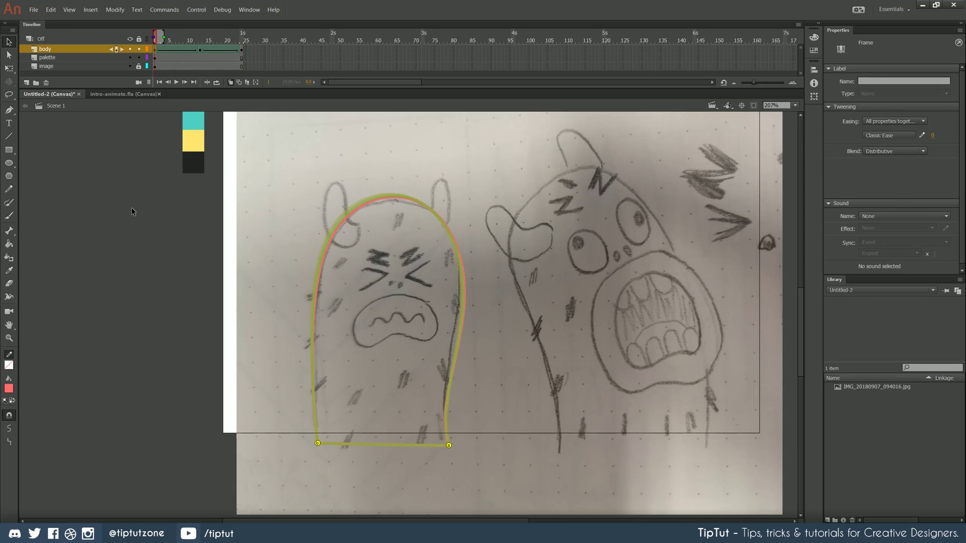
click(168, 252)
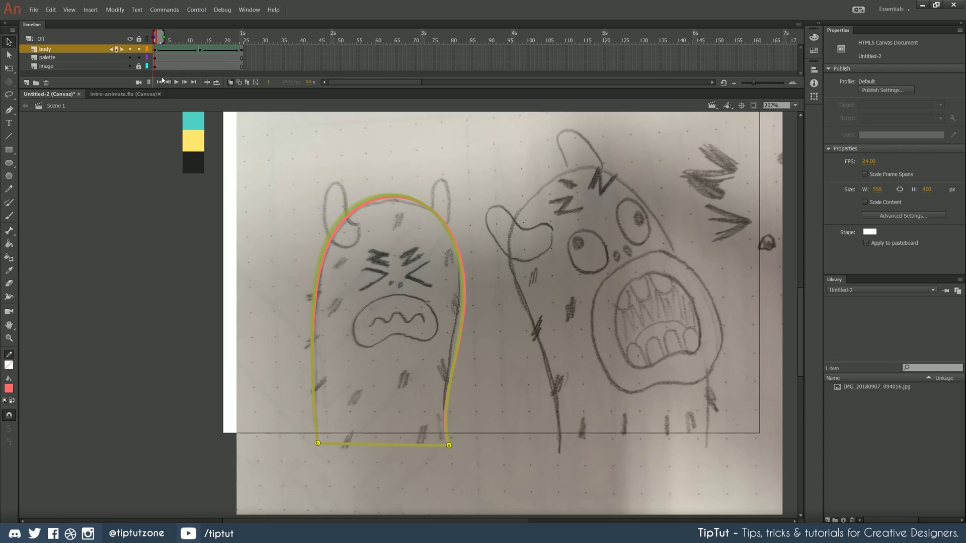
key(Return)
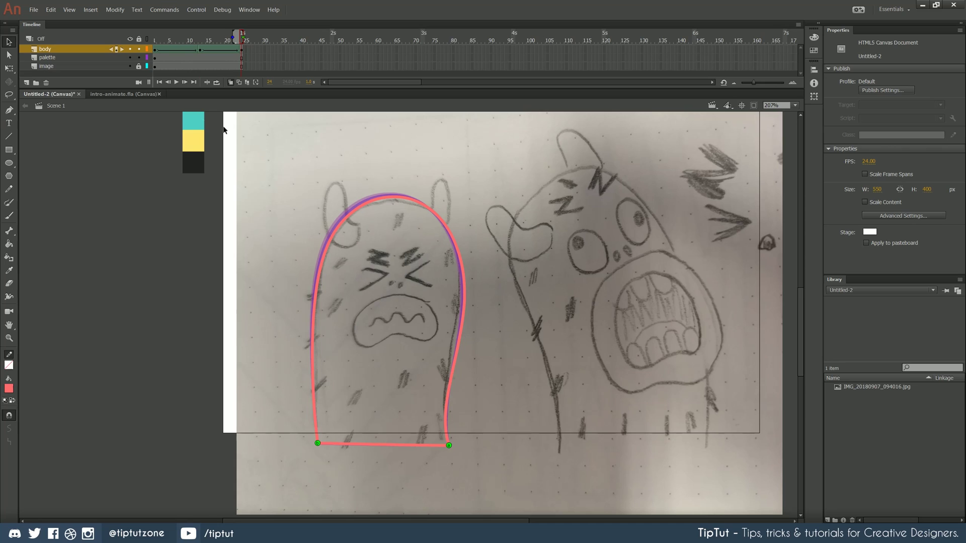
Play the finished monster animation in intro-animate.fla as a reference, and return to the Untitled-2 document.
click(107, 94)
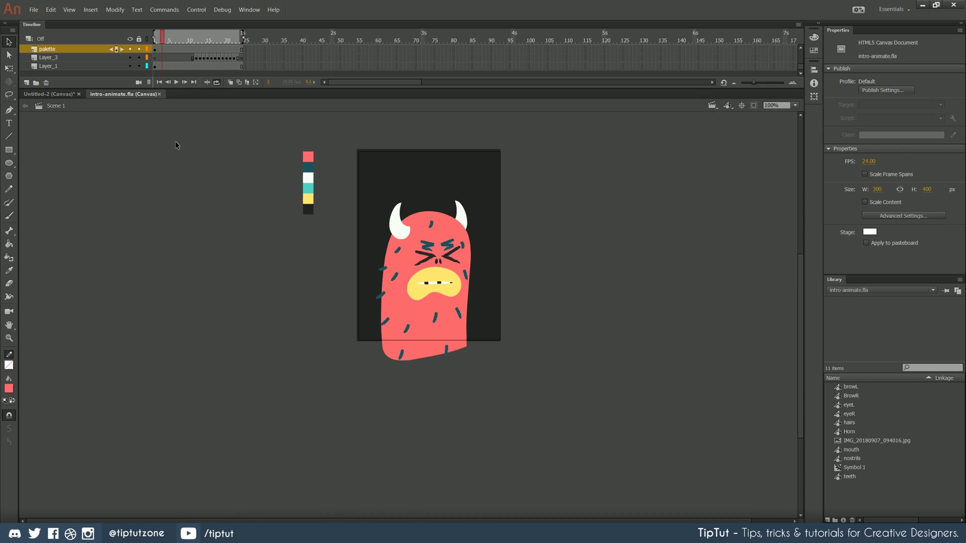
key(Return)
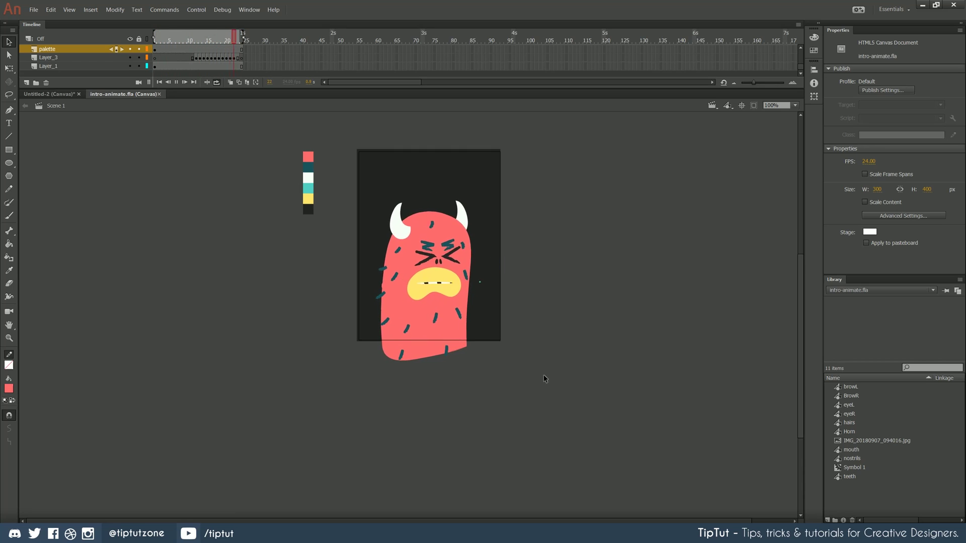
key(Return)
click(48, 94)
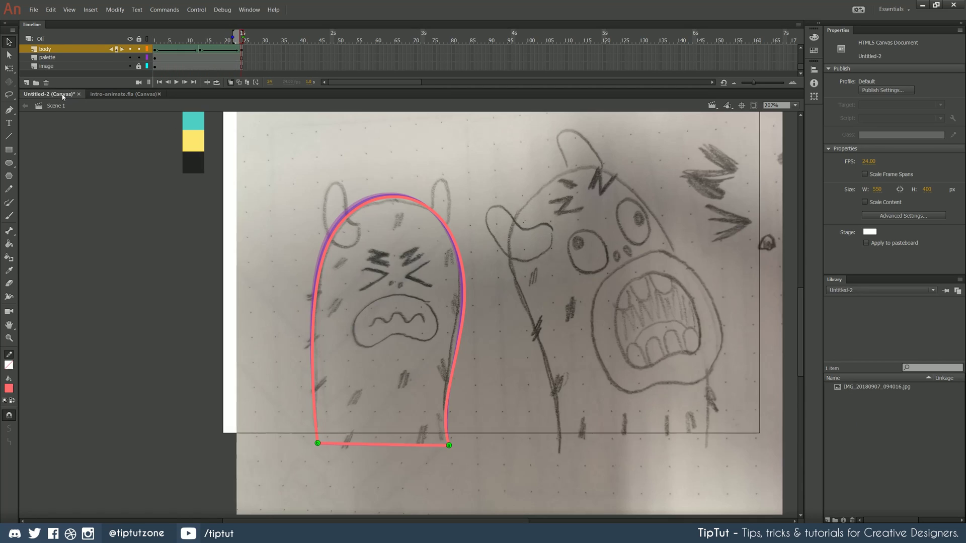
Try a custom ease on the body's first tween with a curve steep at both ends, and preview it.
click(172, 51)
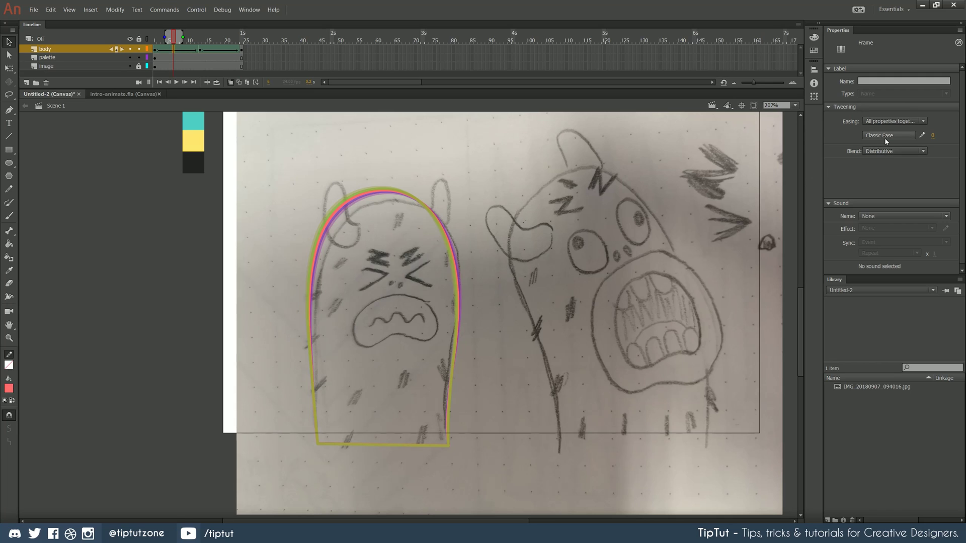
click(921, 135)
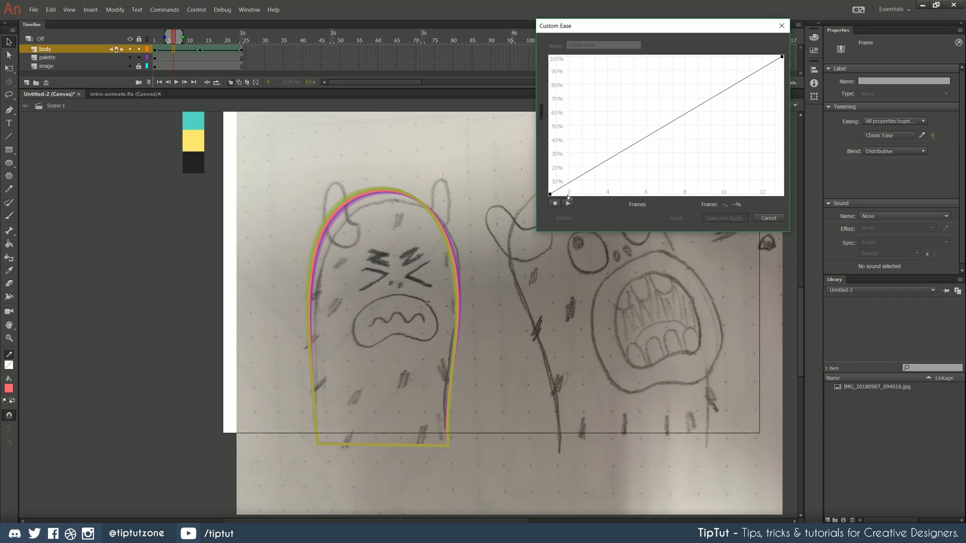
drag(627, 149, 611, 97)
click(782, 58)
drag(704, 104, 743, 147)
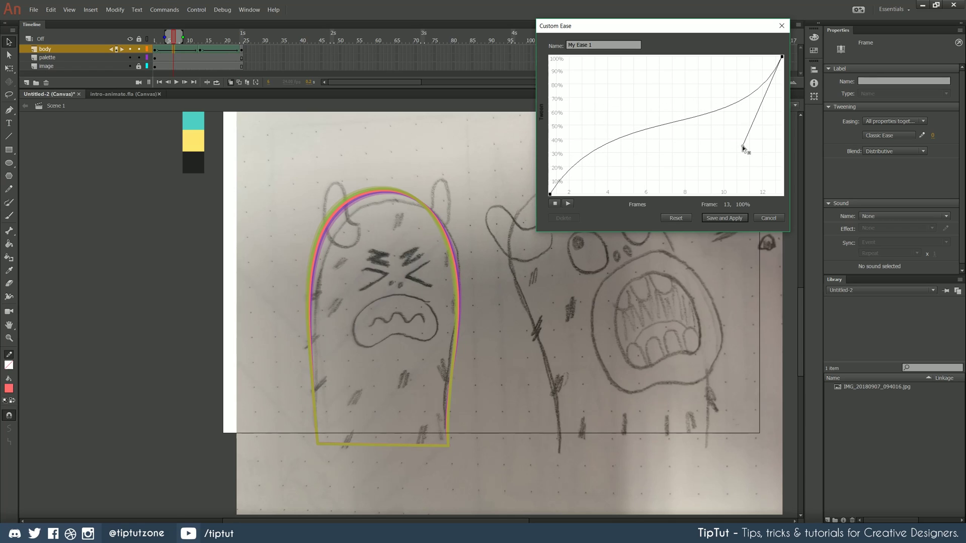
click(570, 204)
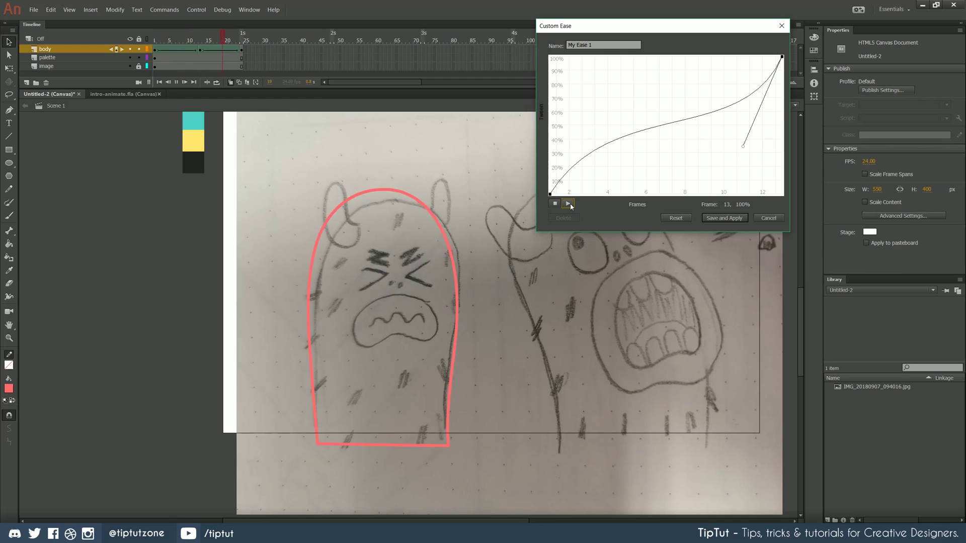
click(569, 204)
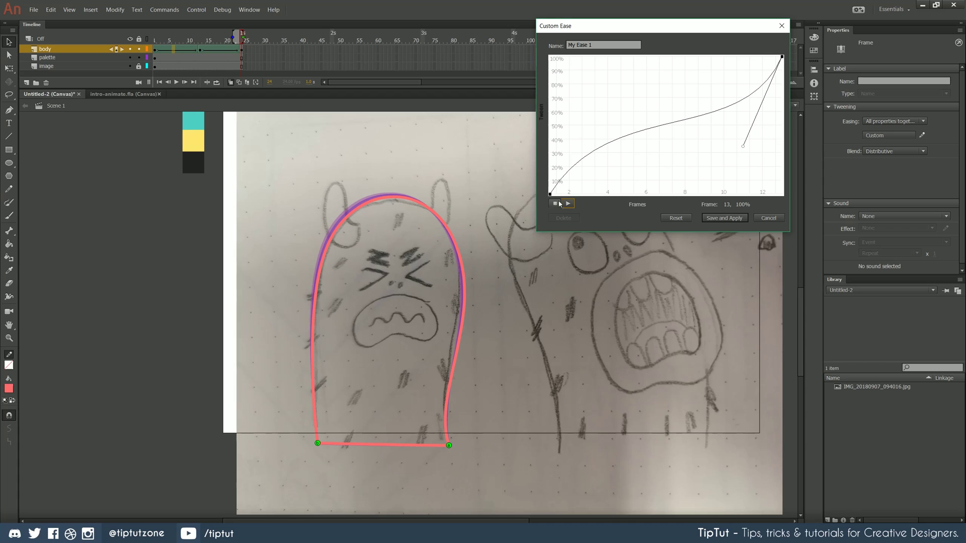
Try making both ends of the custom ease curve vertical, and close the ease editor without applying it.
drag(738, 149, 782, 139)
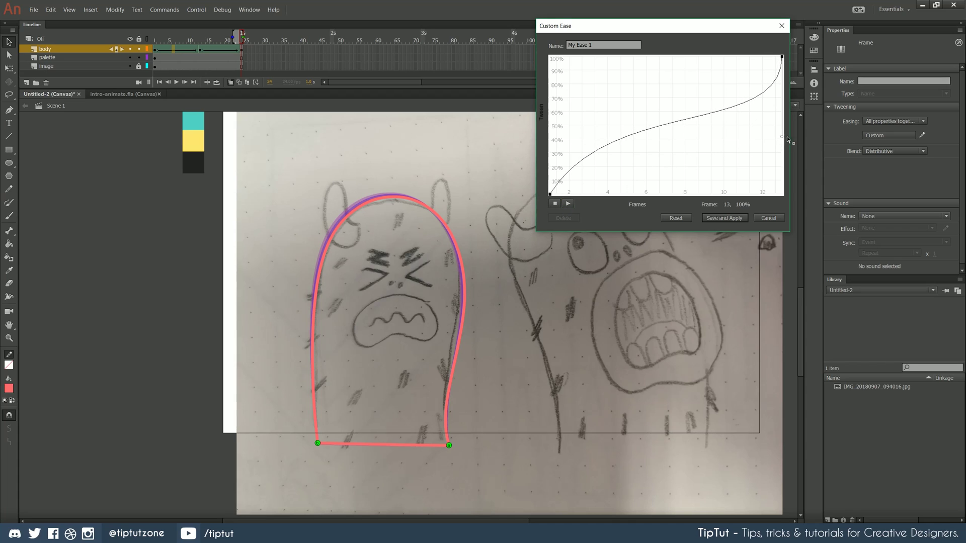
click(549, 195)
drag(611, 98, 534, 86)
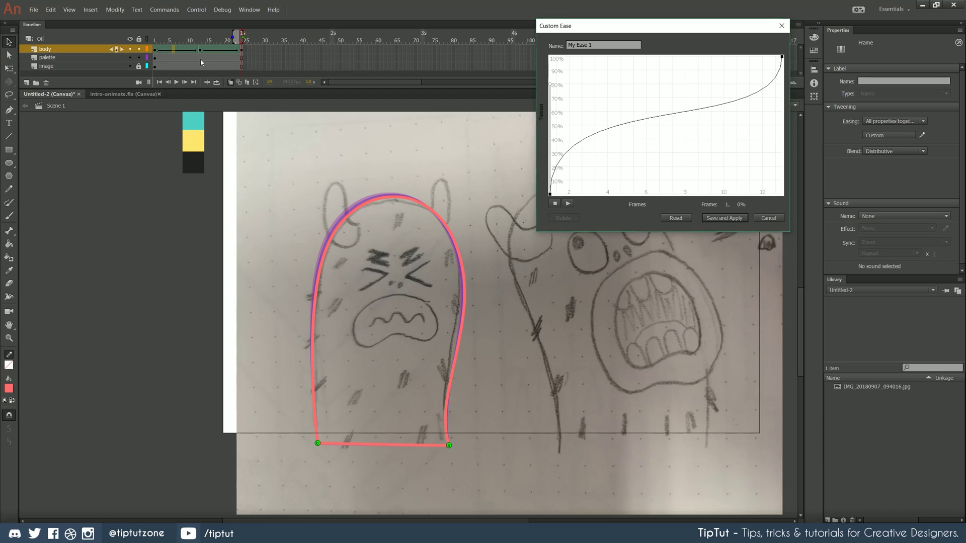
click(768, 218)
Replace onion skinning with loop playback limited to the body's first tween, and play the loop.
drag(169, 50, 198, 50)
click(230, 82)
click(217, 82)
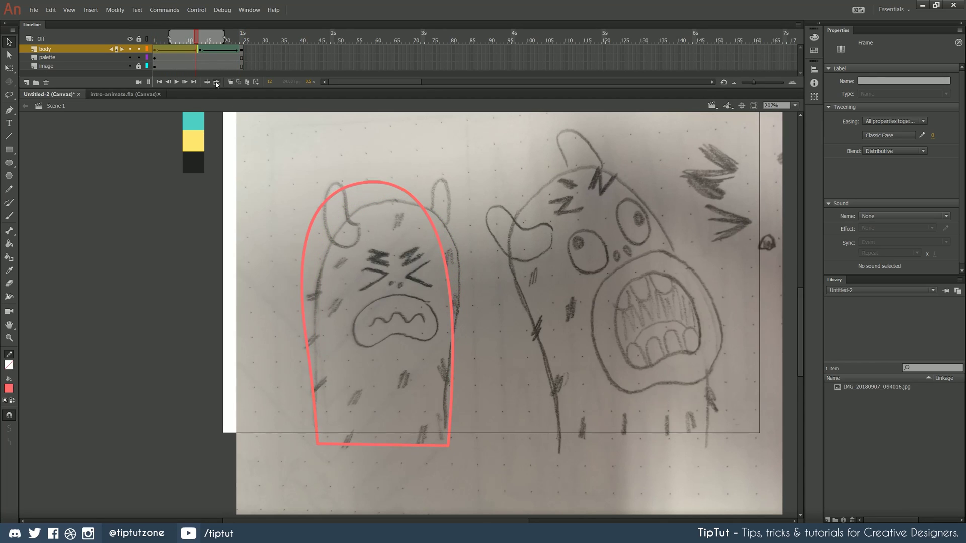
drag(168, 36, 141, 35)
drag(224, 32, 198, 39)
click(176, 83)
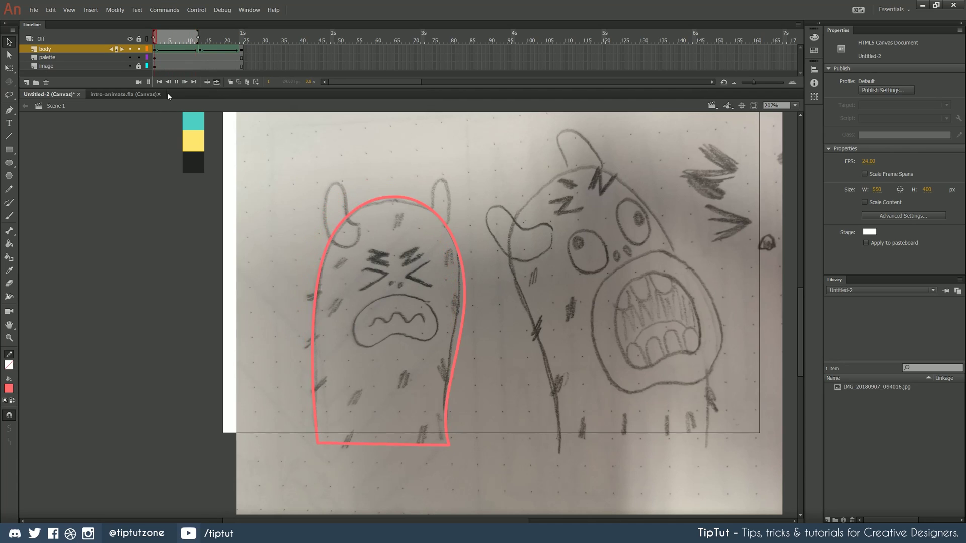
Try a custom ease on the looped first tween, steepening the curve's start and end, and preview the motion.
click(168, 50)
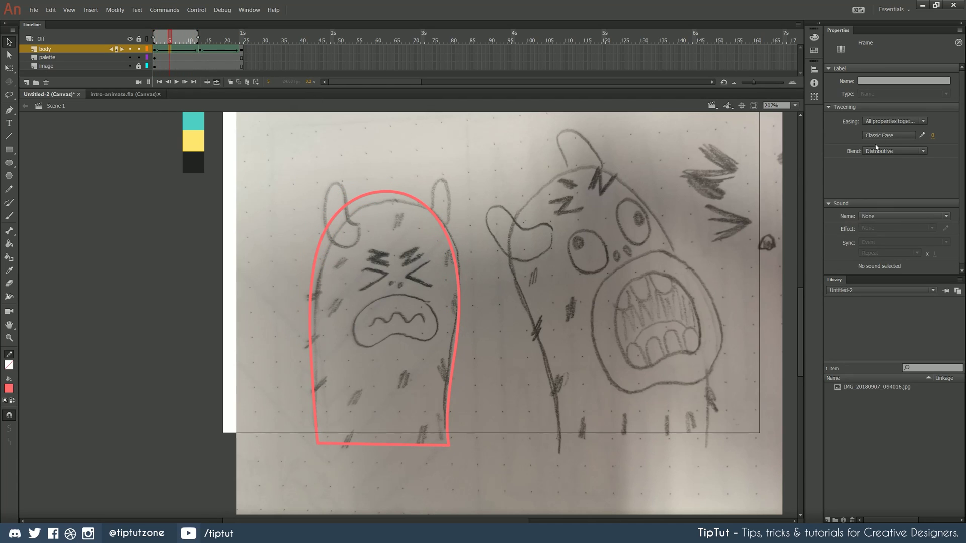
click(918, 136)
click(569, 204)
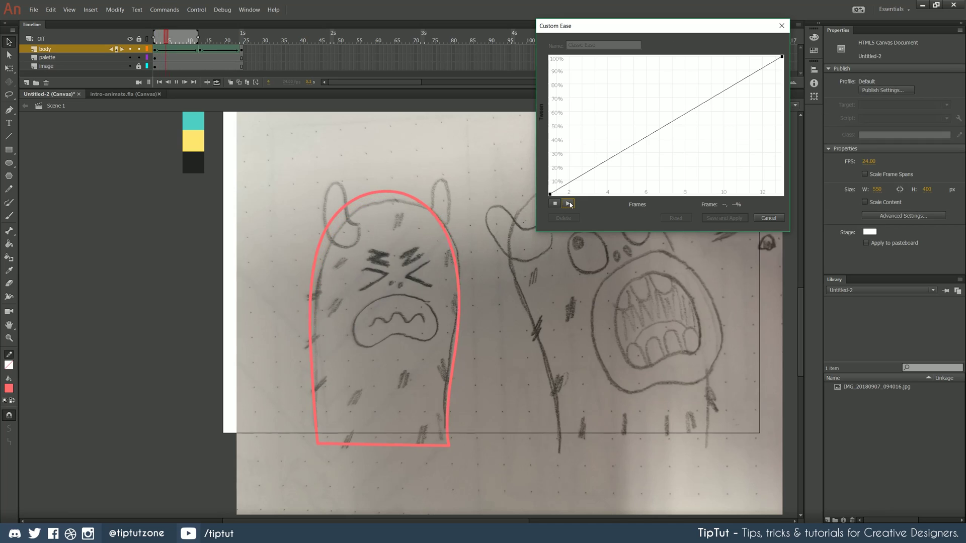
click(556, 203)
drag(627, 149, 608, 93)
click(781, 58)
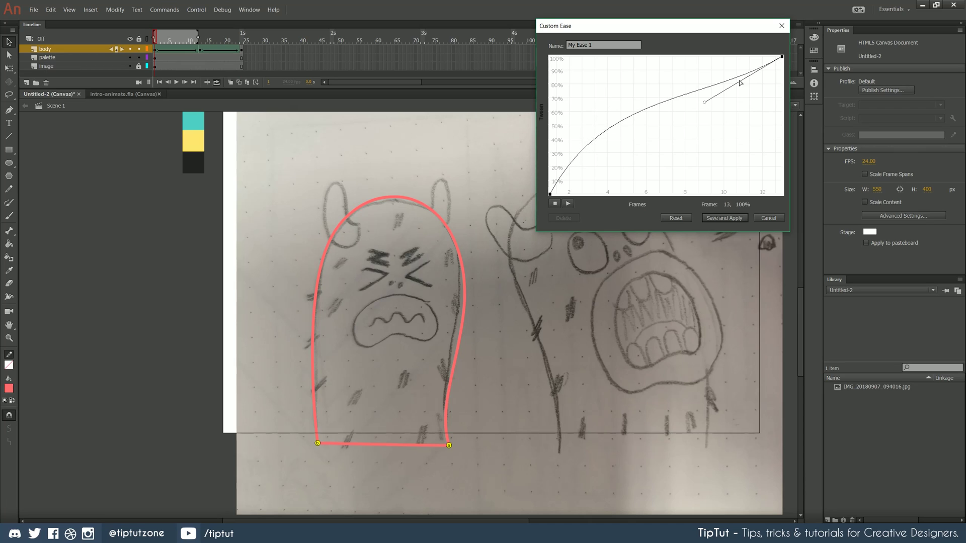
drag(706, 104, 751, 127)
click(569, 204)
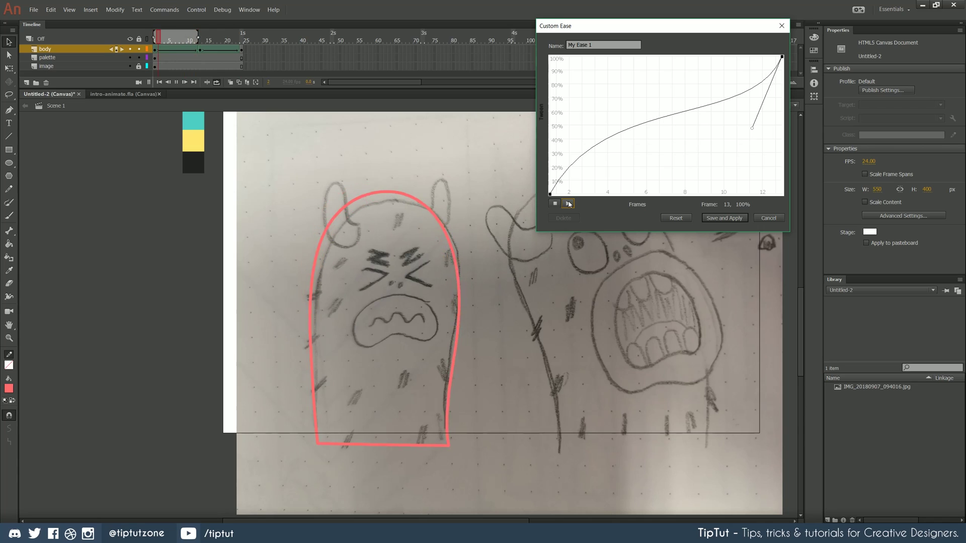
Try a gentler and a vertical start on the ease curve, previewing each, and discard the custom ease.
click(550, 195)
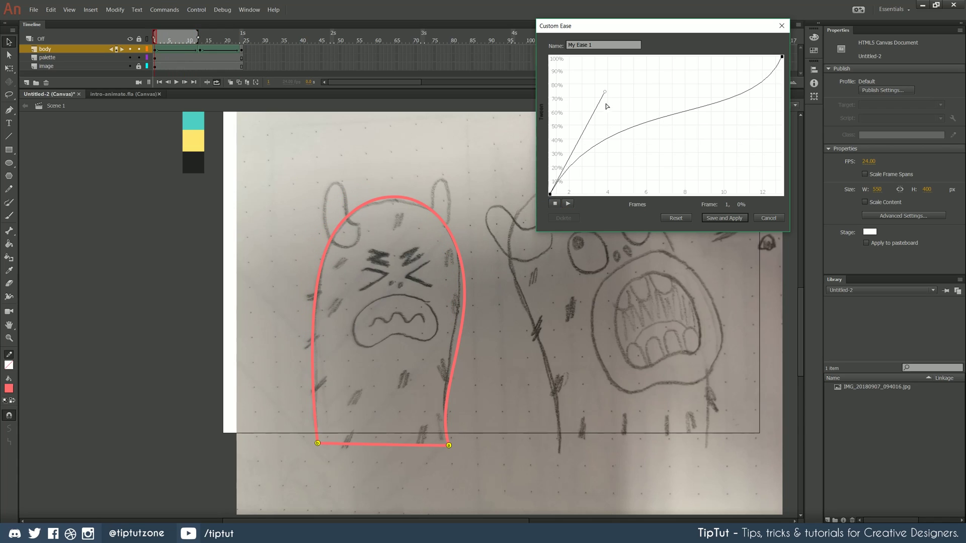
drag(606, 94, 651, 123)
click(568, 203)
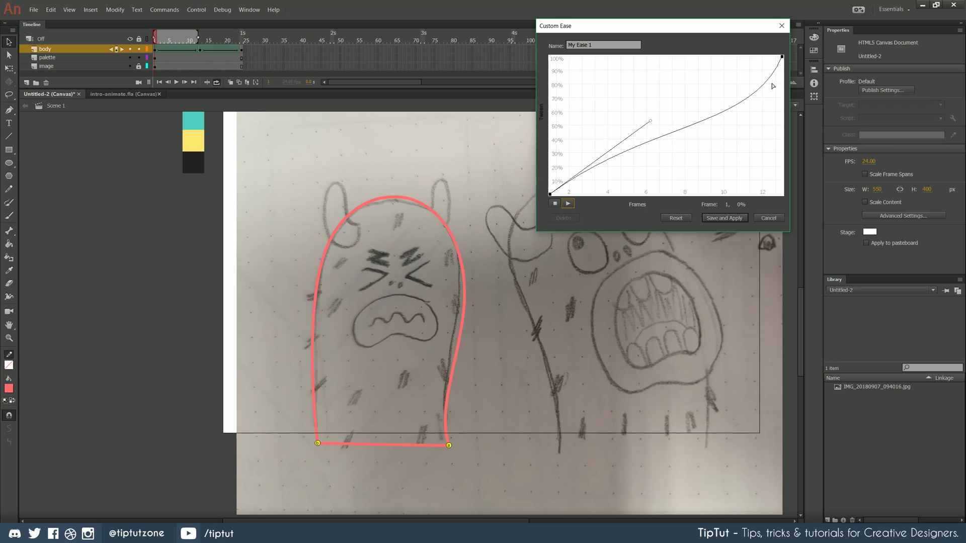
drag(643, 126, 528, 96)
click(569, 204)
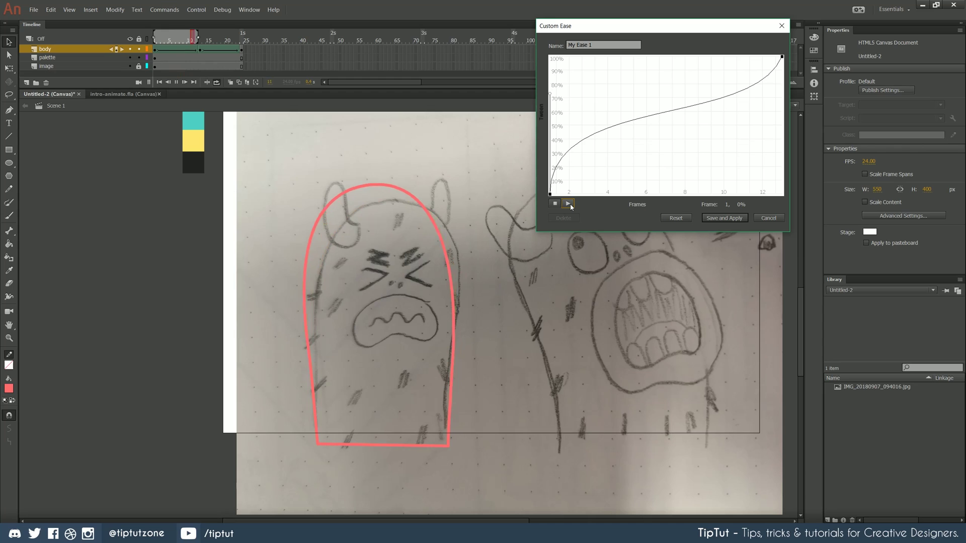
click(764, 220)
Extend the loop range to cover the full 24-frame animation.
drag(199, 36, 243, 36)
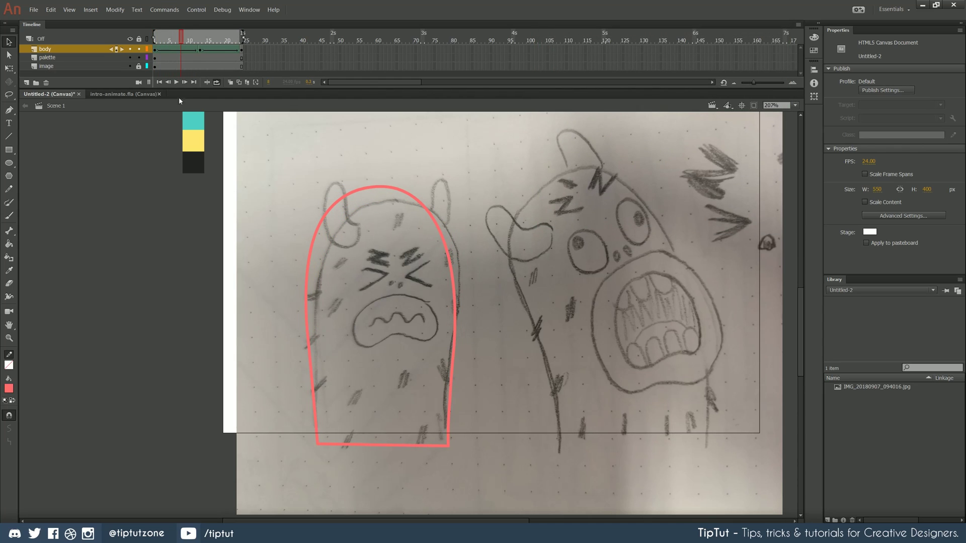
Play the full loop from its first frame and apply the Cubic Ease In Out easing to the body's first tween.
click(160, 81)
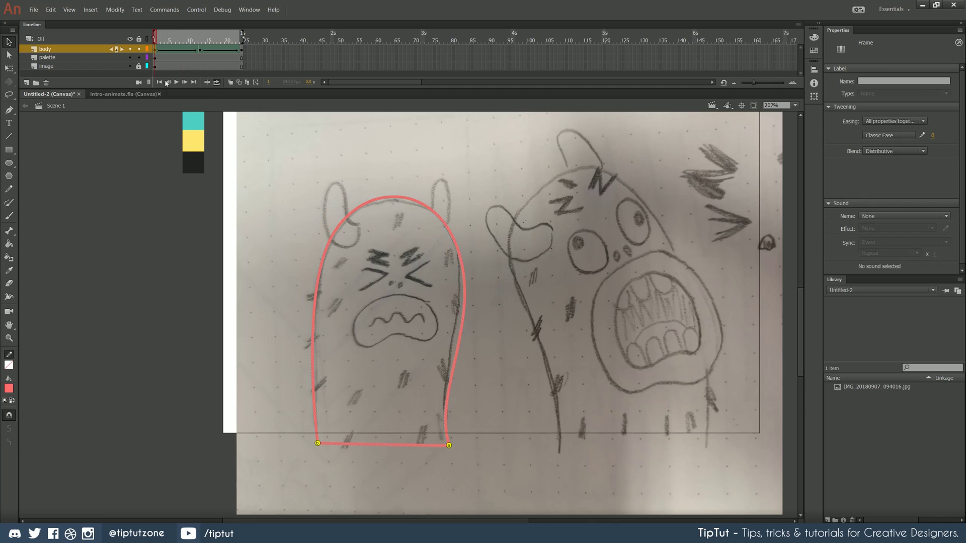
click(176, 82)
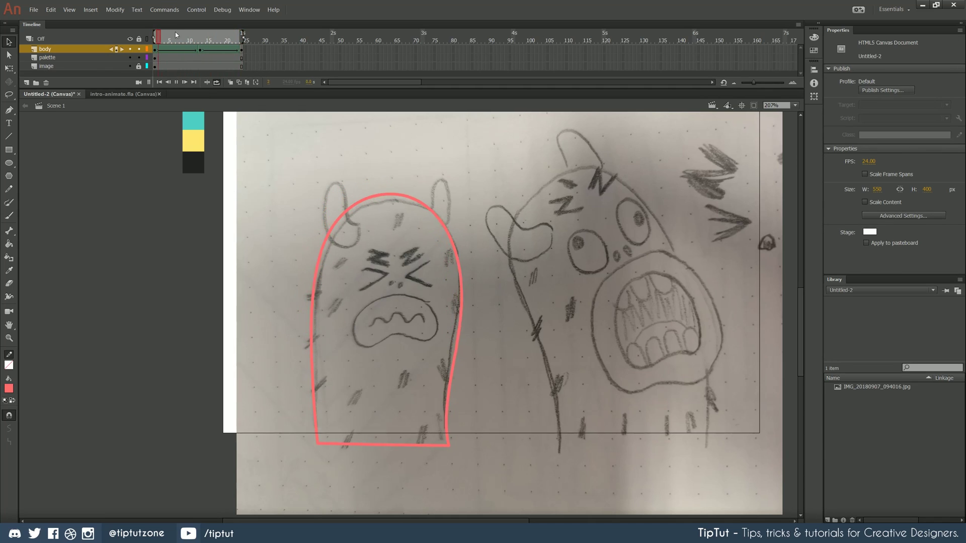
click(177, 49)
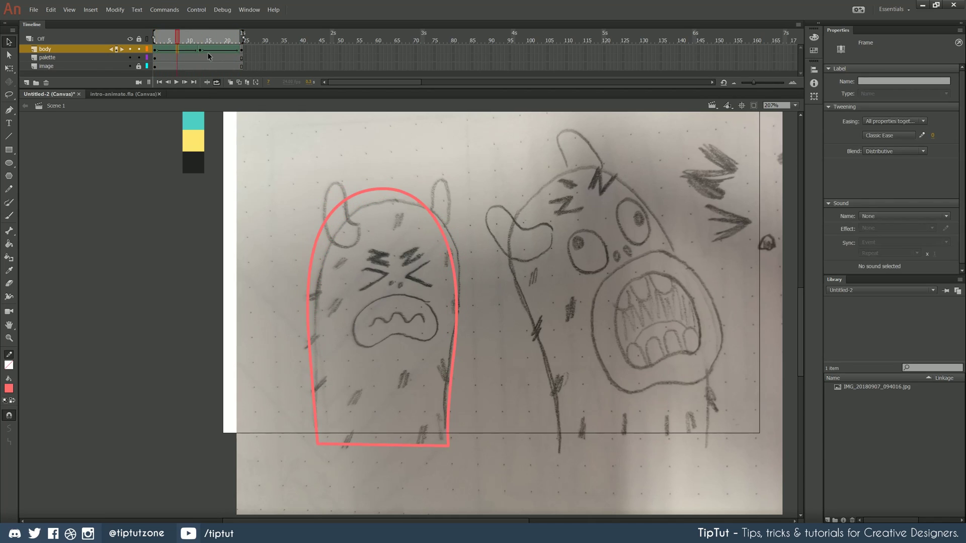
click(904, 138)
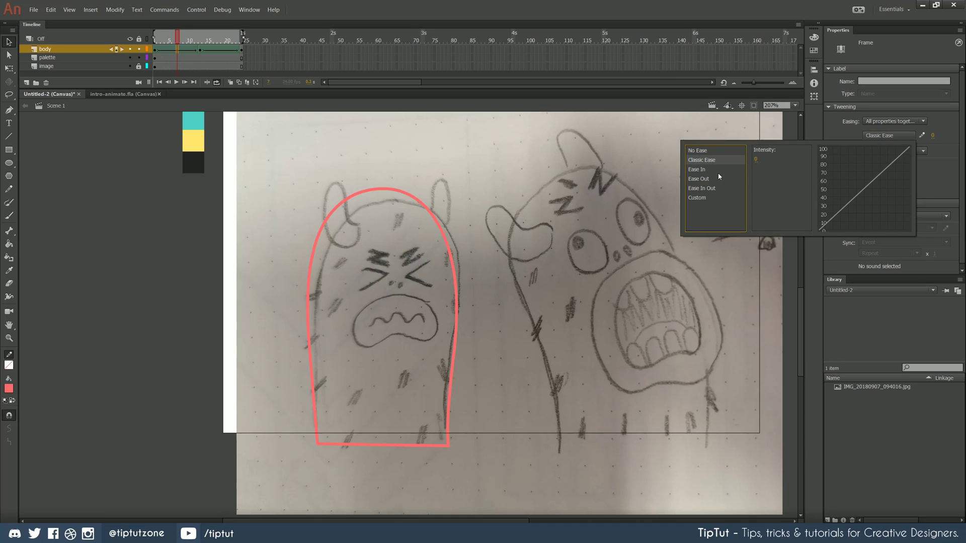
mouse_move(701, 180)
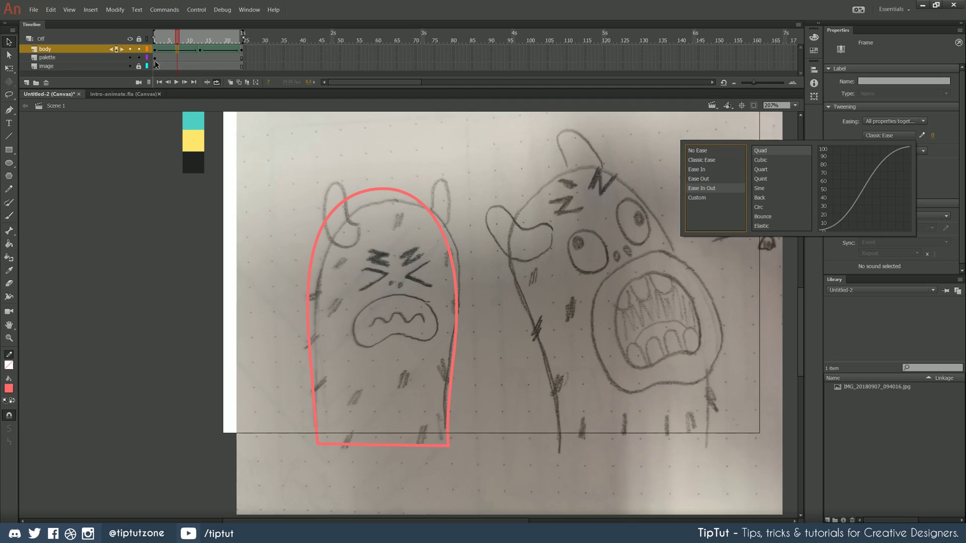
click(761, 160)
key(Return)
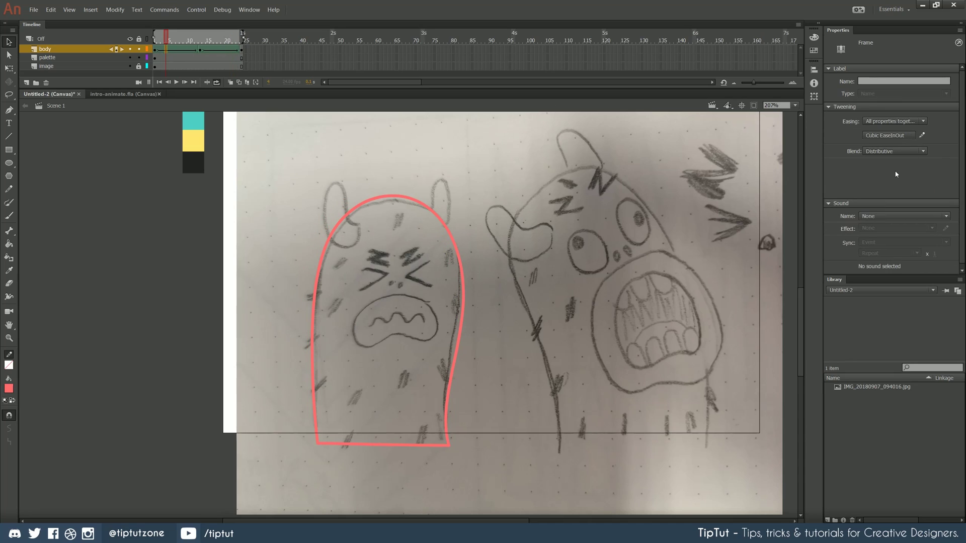
click(866, 136)
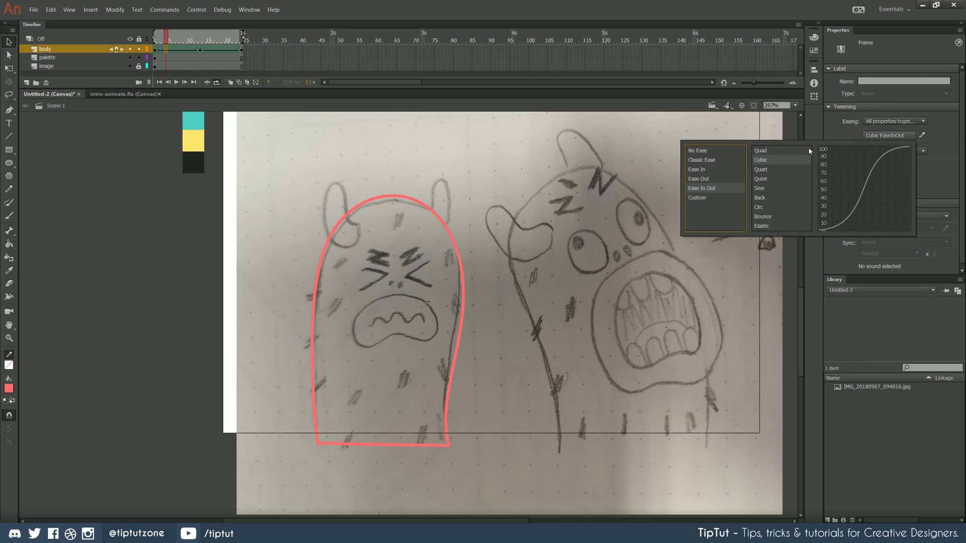
click(754, 160)
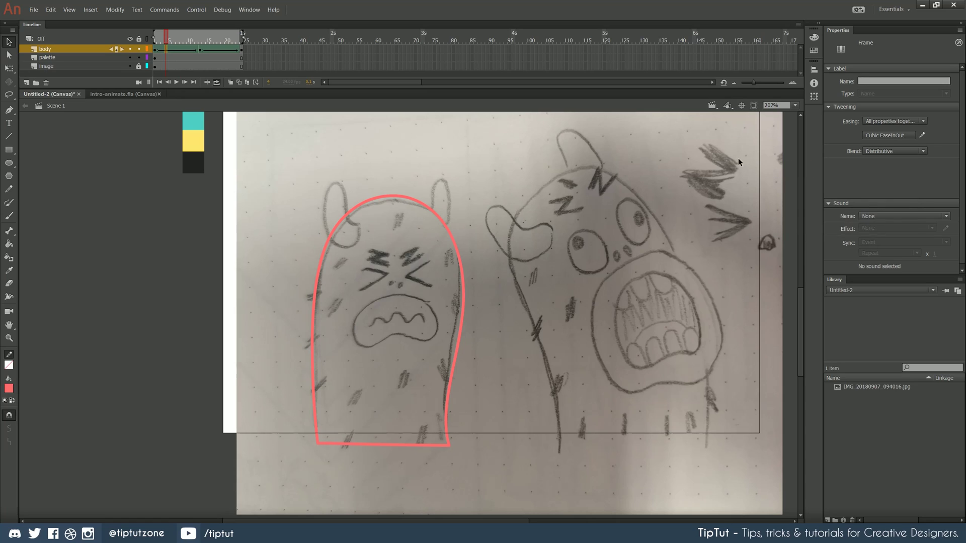
Apply the Cubic Ease In Out easing to the body's second tween and play the loop.
click(217, 51)
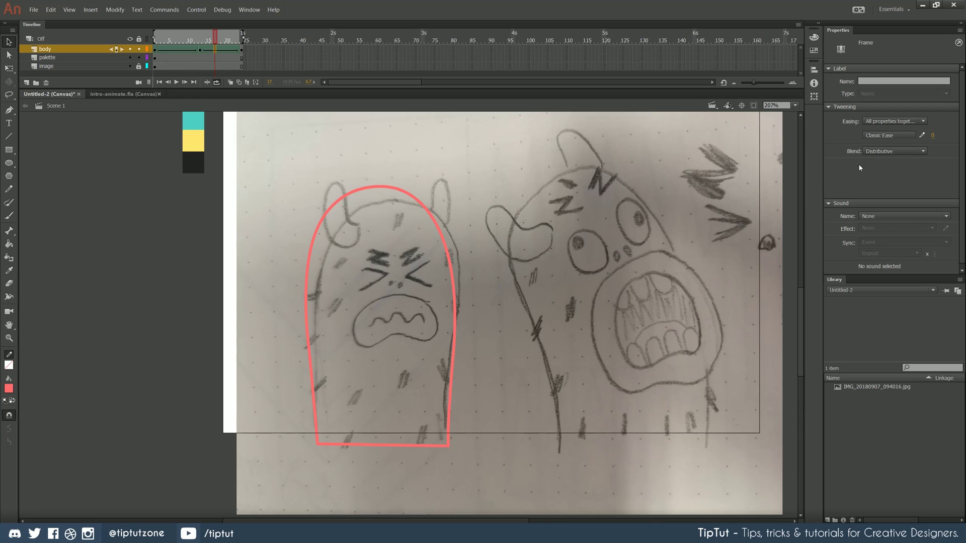
click(873, 136)
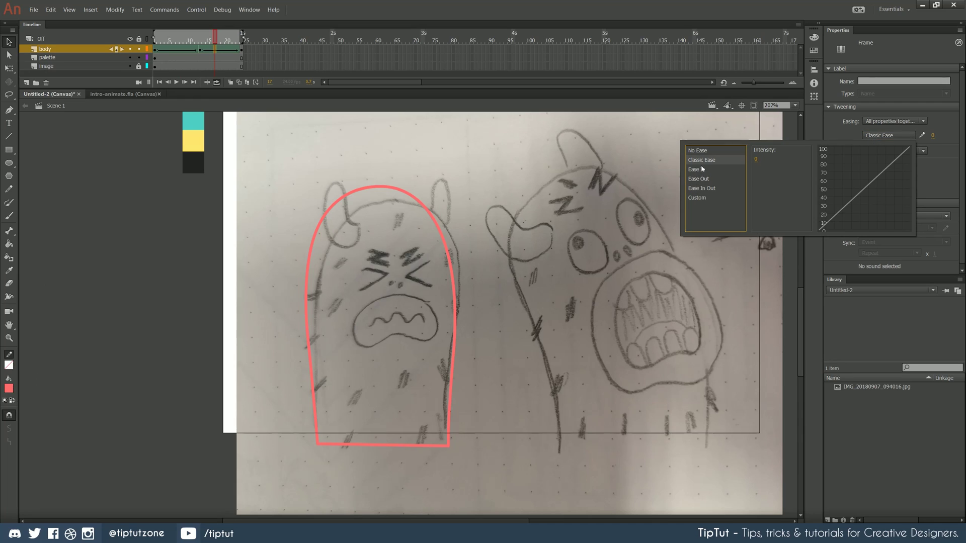
click(704, 189)
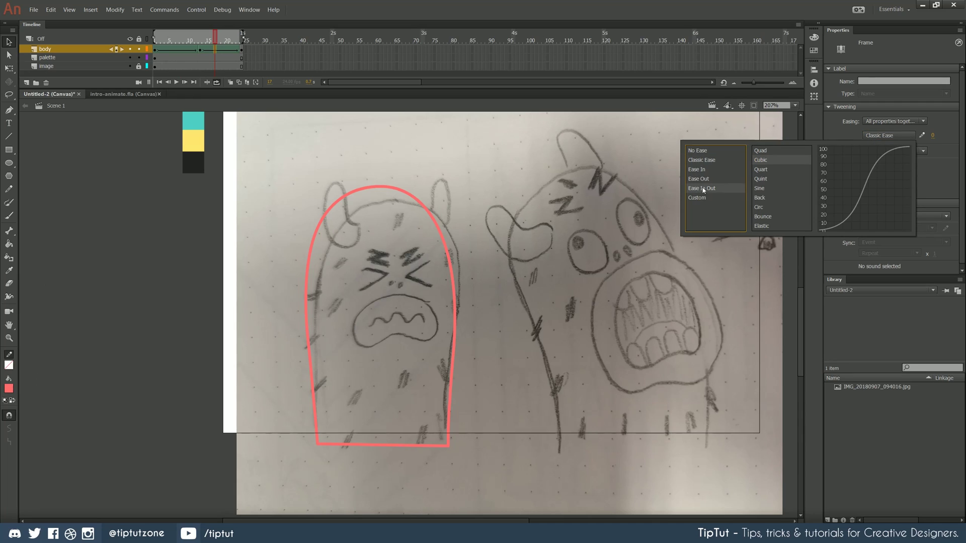
double_click(762, 160)
key(Return)
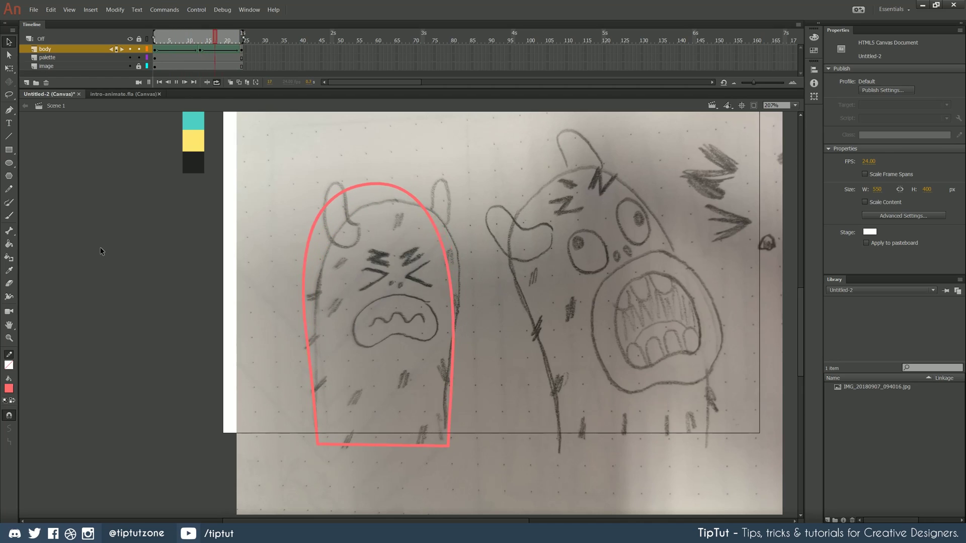
Fill the body outline with the same coral red on its first, middle and last keyframes, and preview the loop.
click(156, 50)
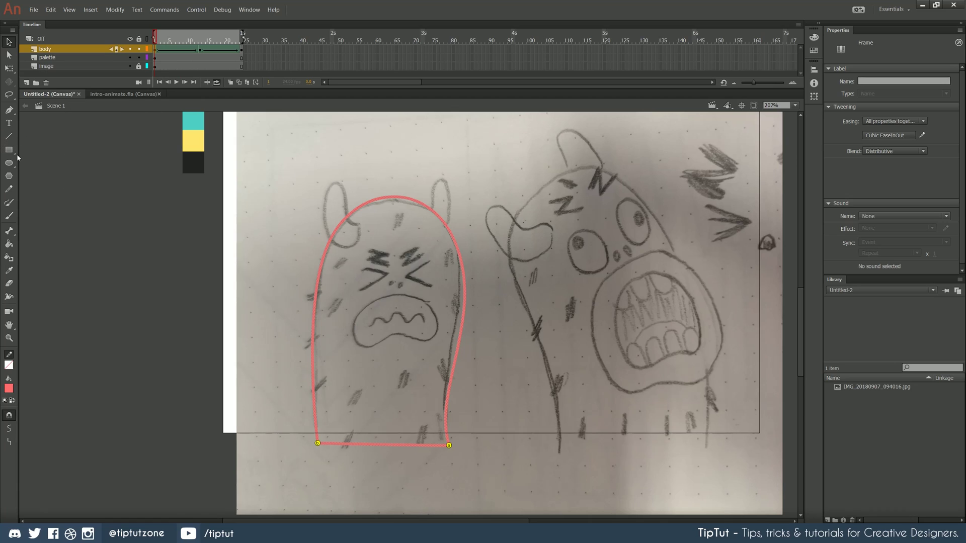
click(8, 243)
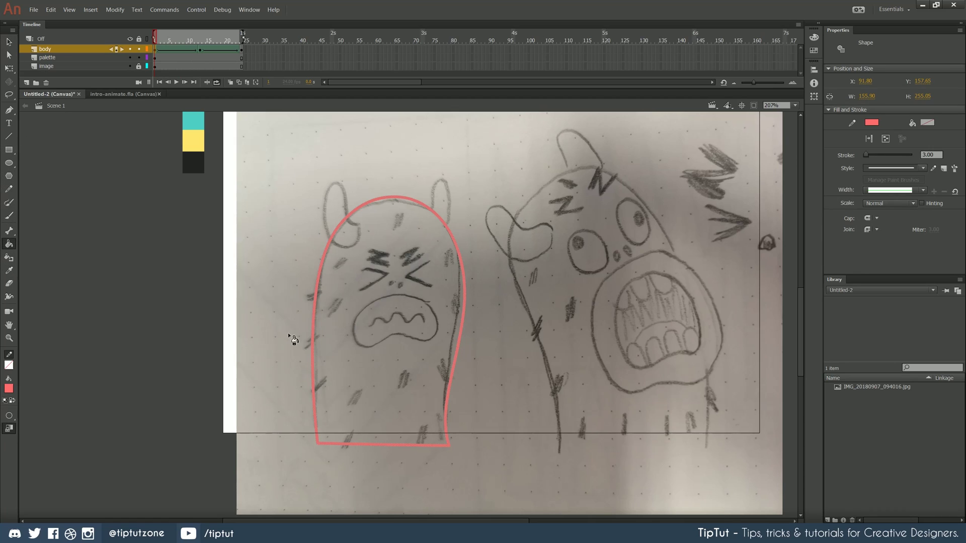
click(337, 326)
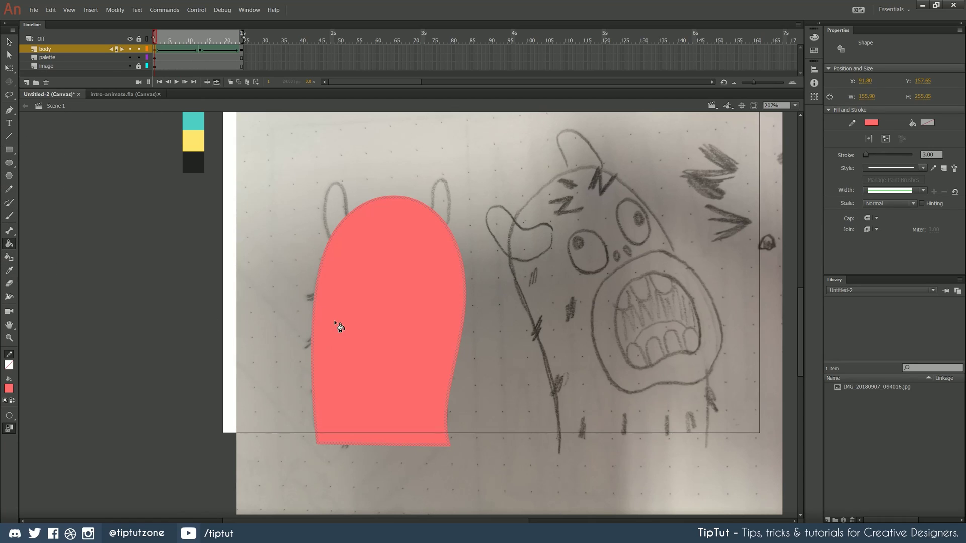
click(200, 48)
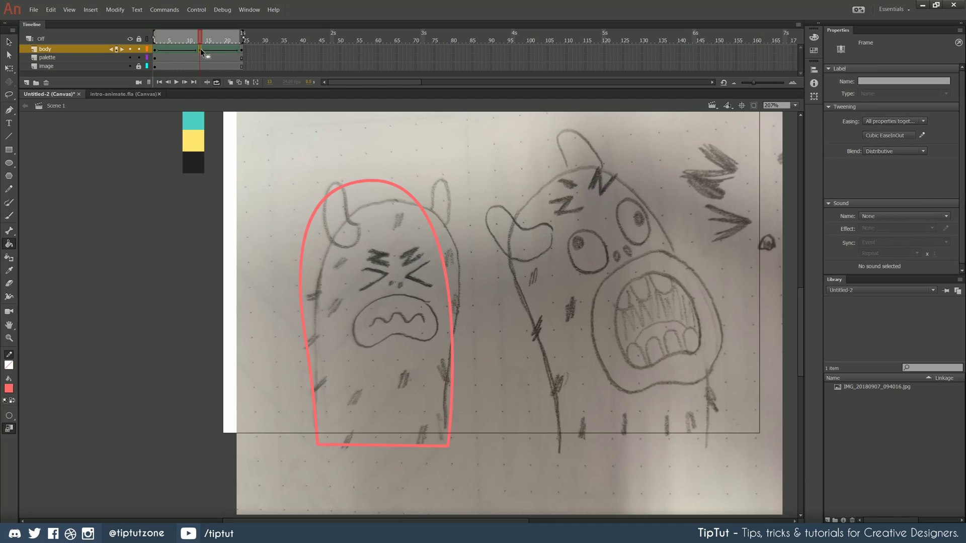
click(240, 47)
click(381, 327)
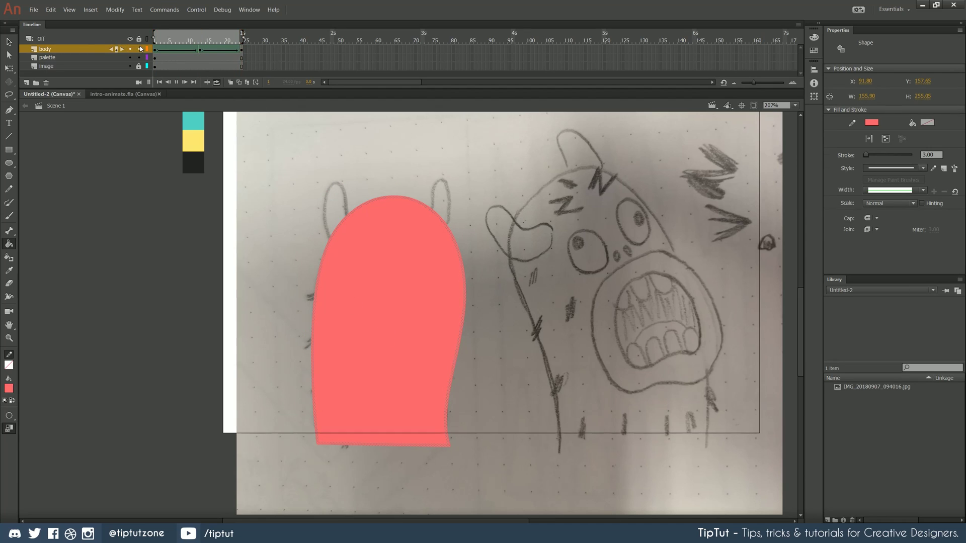
key(Return)
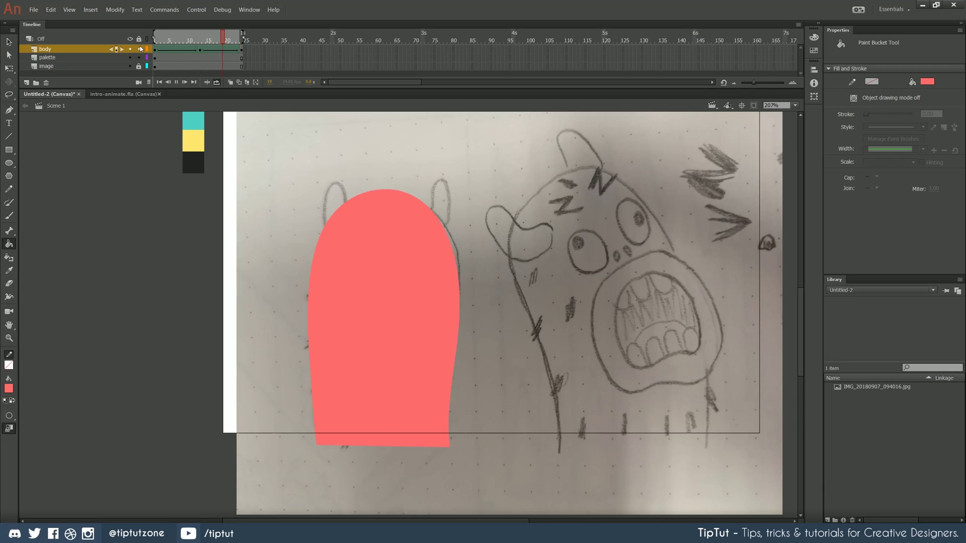